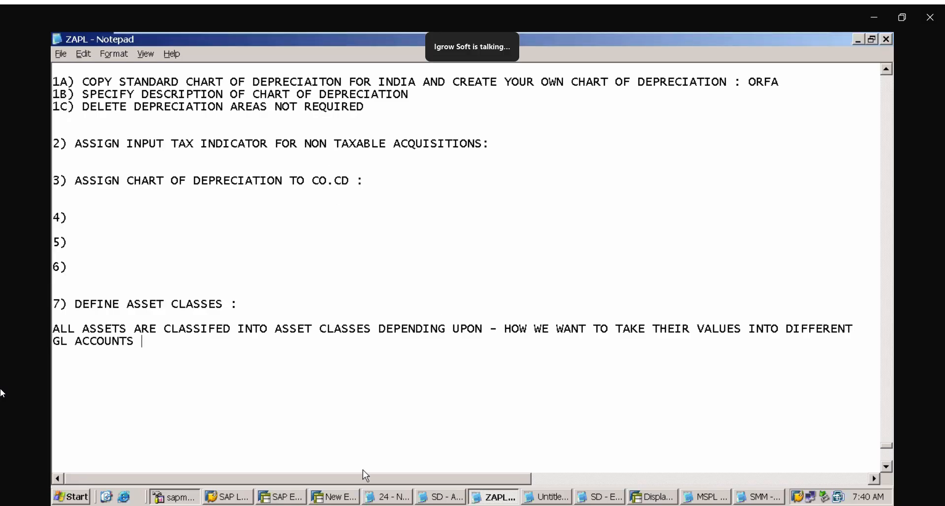
Review the asset accounting configuration steps written in the ZAPL notes in Notepad
click(341, 498)
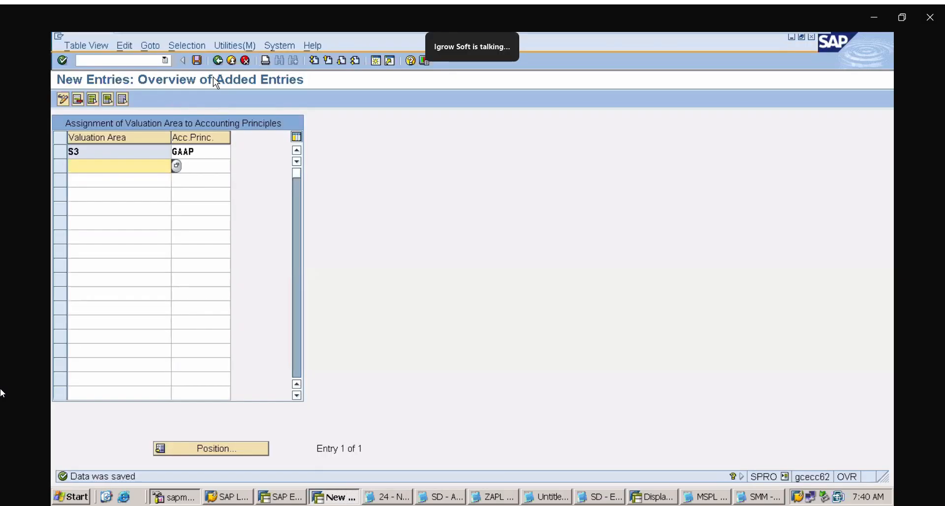
click(116, 58)
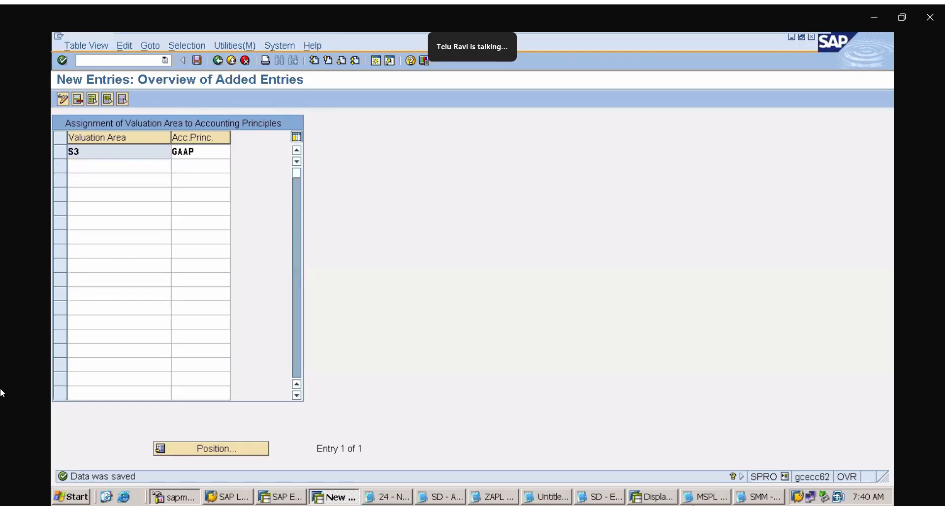
click(764, 497)
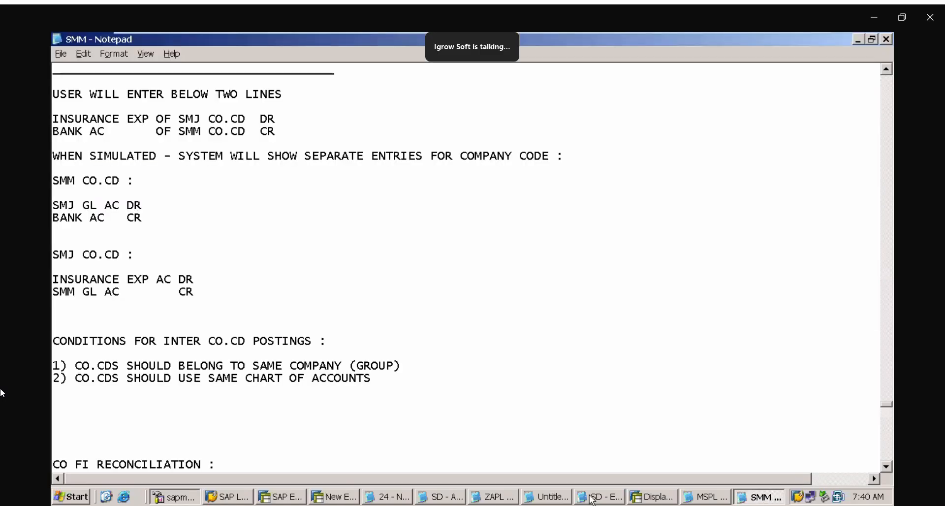
click(509, 497)
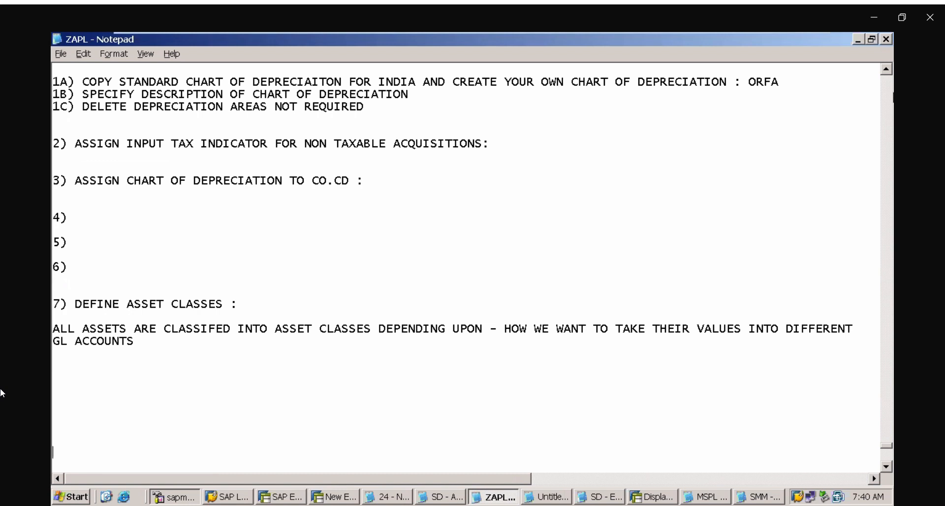
click(888, 71)
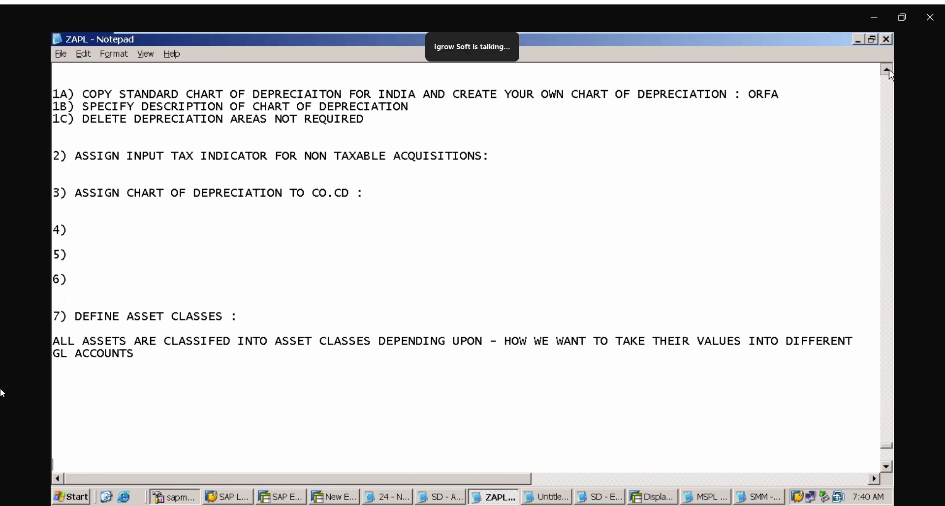
click(888, 70)
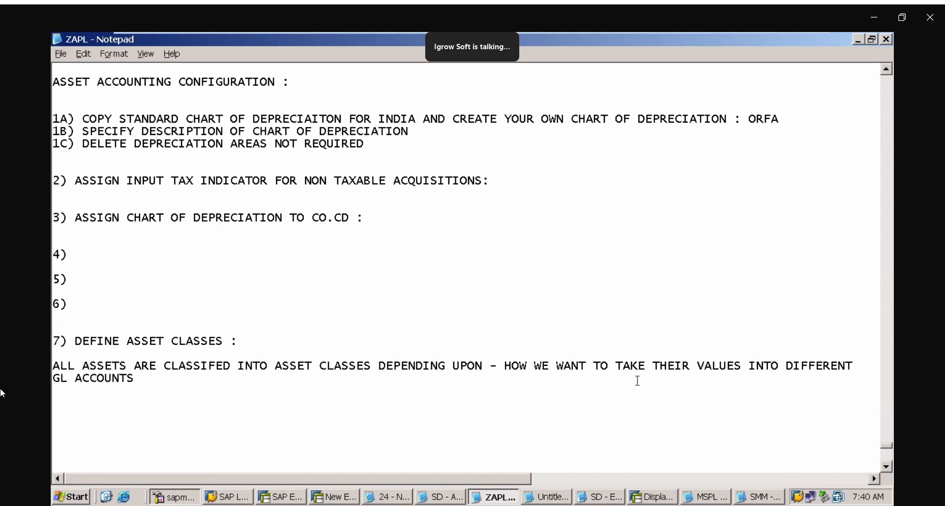
Switch to the SAP Easy Access session and open the Asset Accounting configuration with transaction ORFA
click(282, 497)
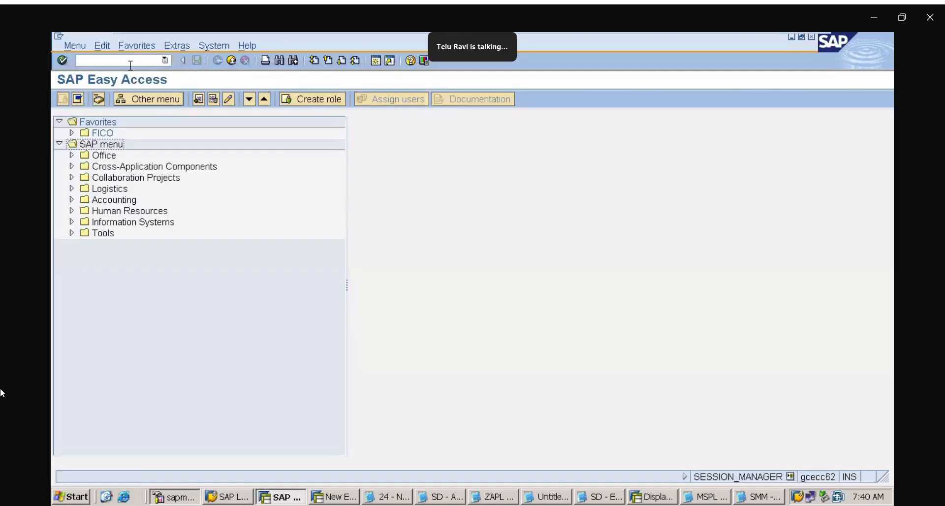
click(130, 64)
text(/N)
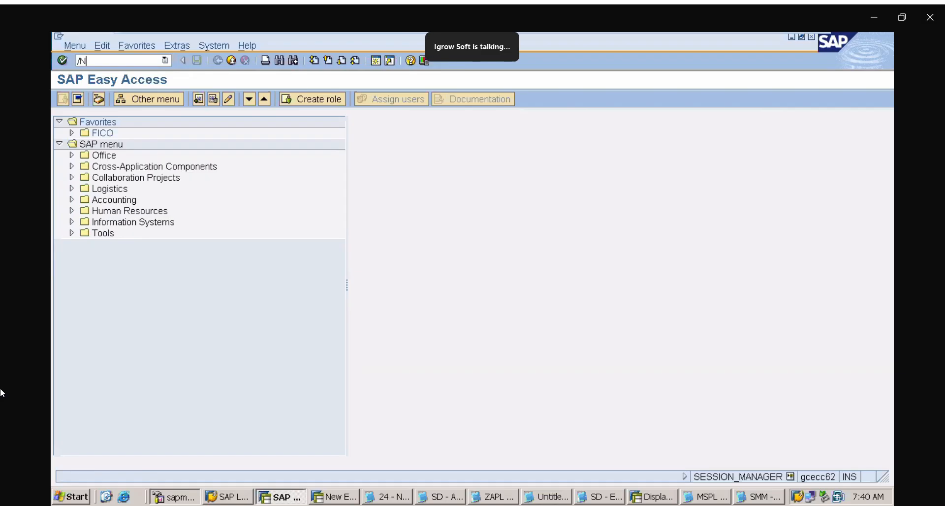
text(ORFA)
key(Return)
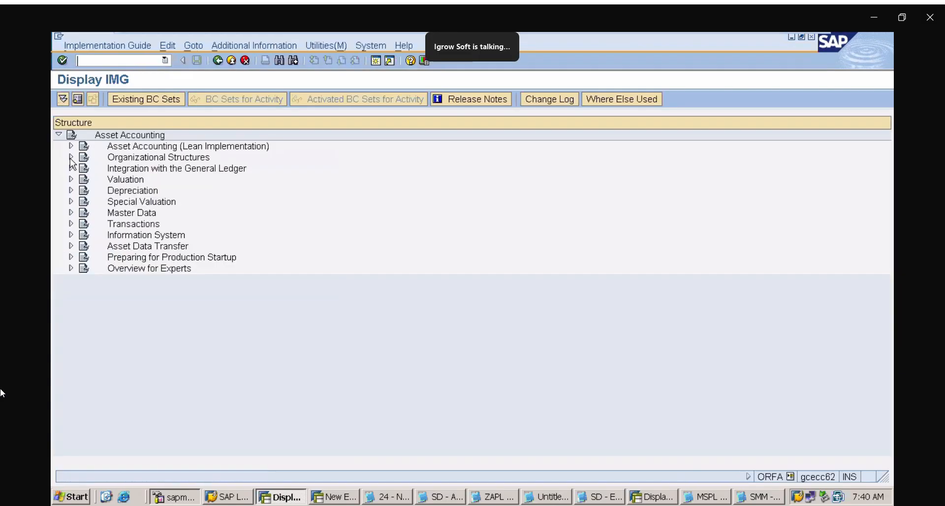
Open the Copy Reference Chart of Depreciation activity under Organizational Structures
click(71, 157)
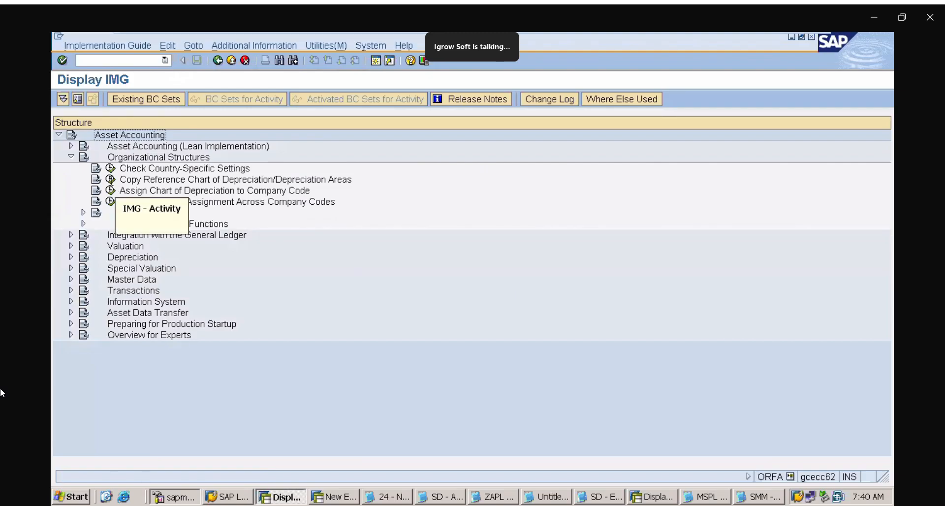
click(111, 179)
double_click(127, 173)
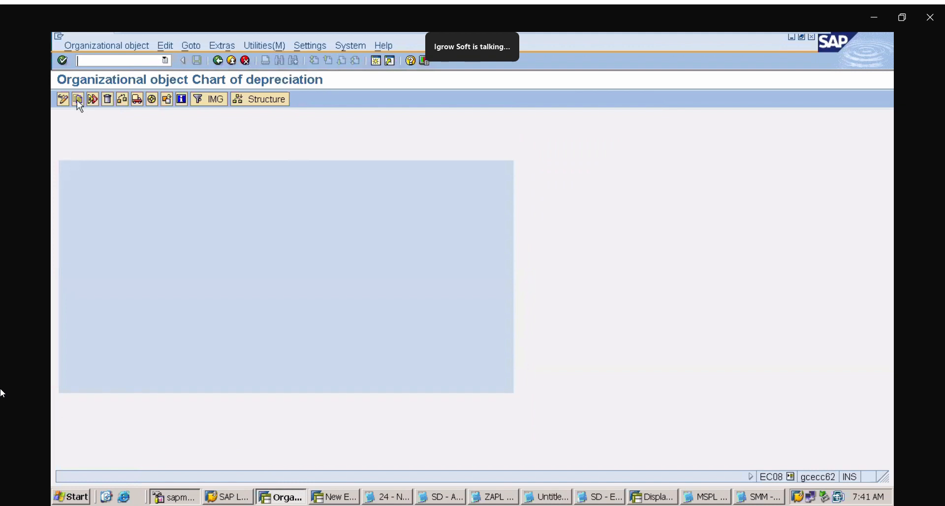
Look up the India sample chart 1IN as a source for copying a chart of depreciation, and close the copy dialog without copying
click(78, 100)
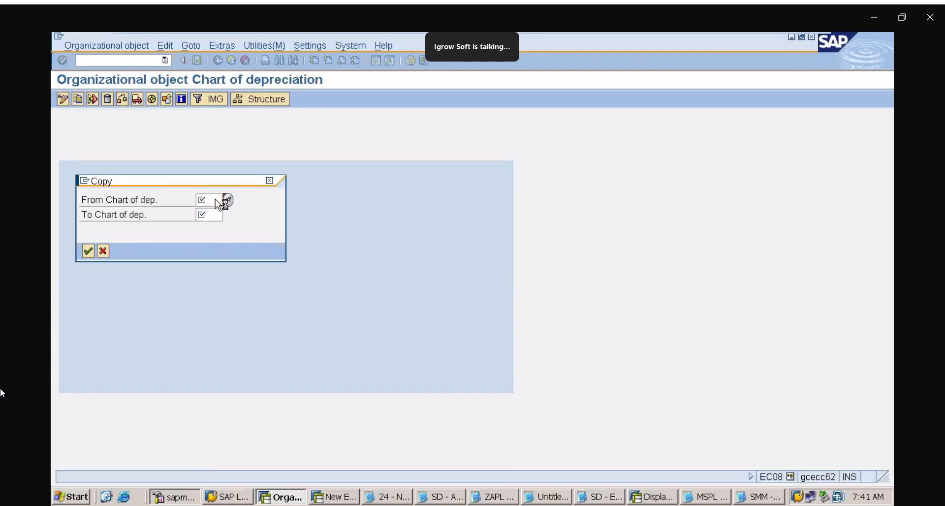
key(F4)
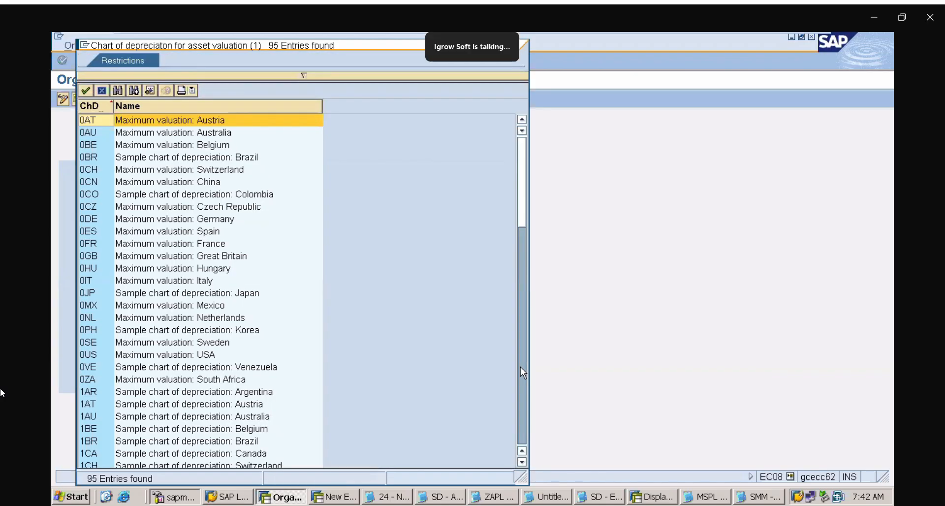
click(520, 367)
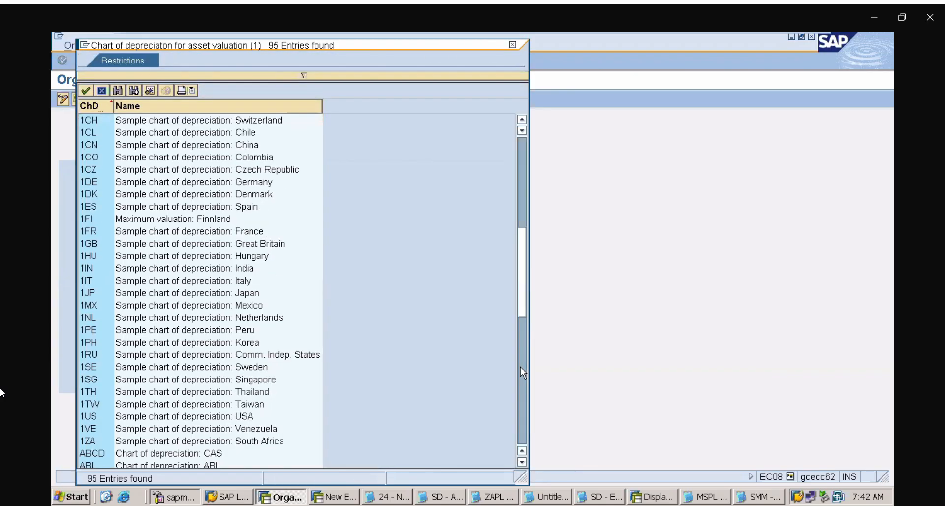
click(521, 367)
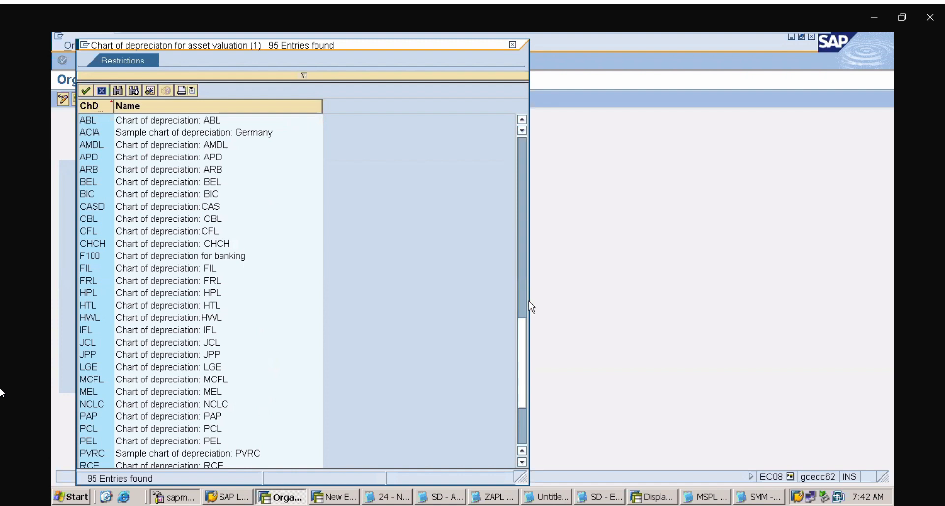
click(519, 253)
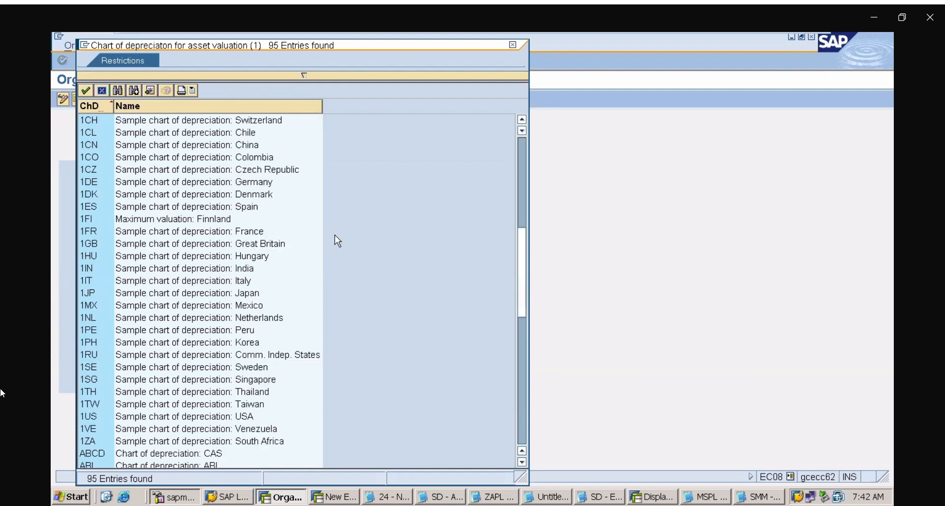
click(96, 269)
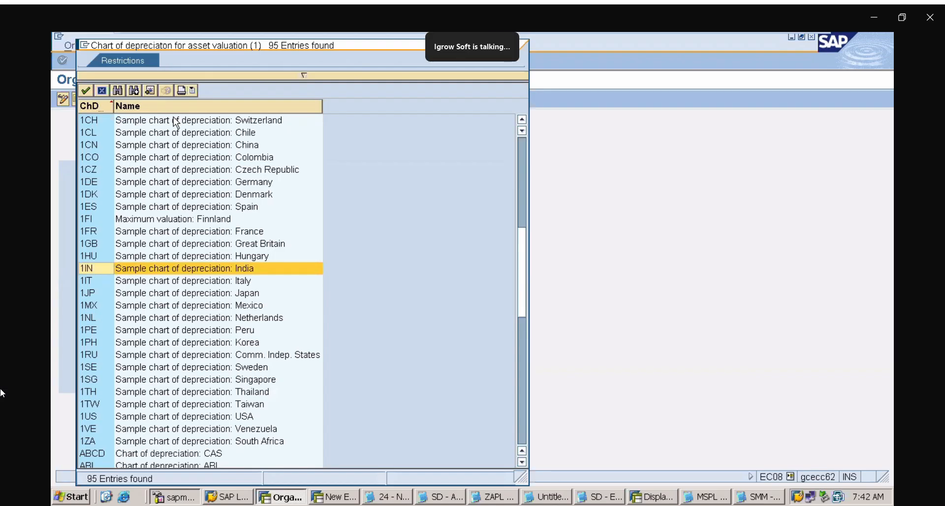
key(Return)
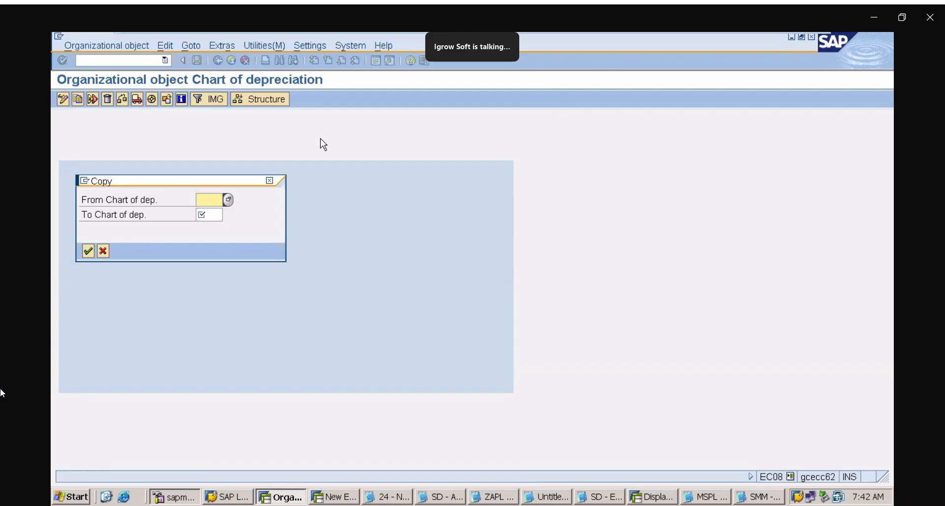
click(266, 183)
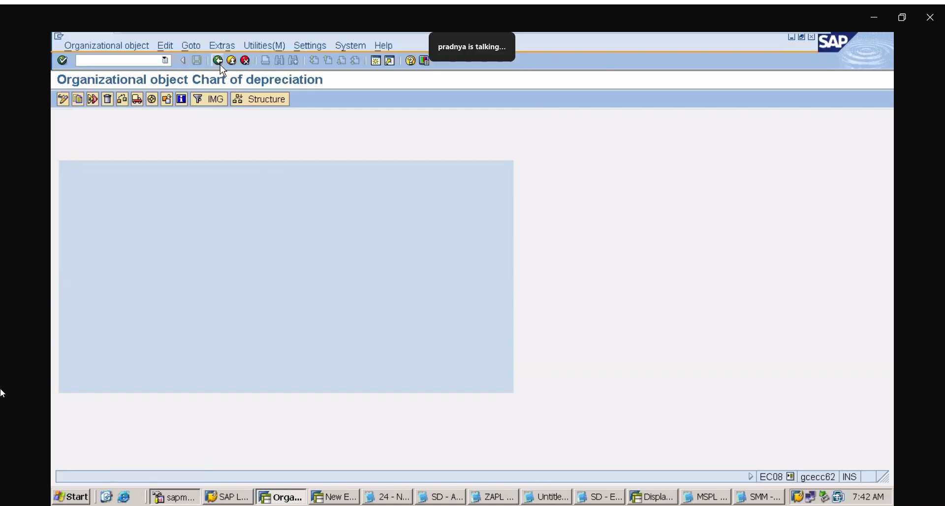
Open Specify Description of Chart of Depreciation and locate and select the entry for chart 1IN
click(219, 62)
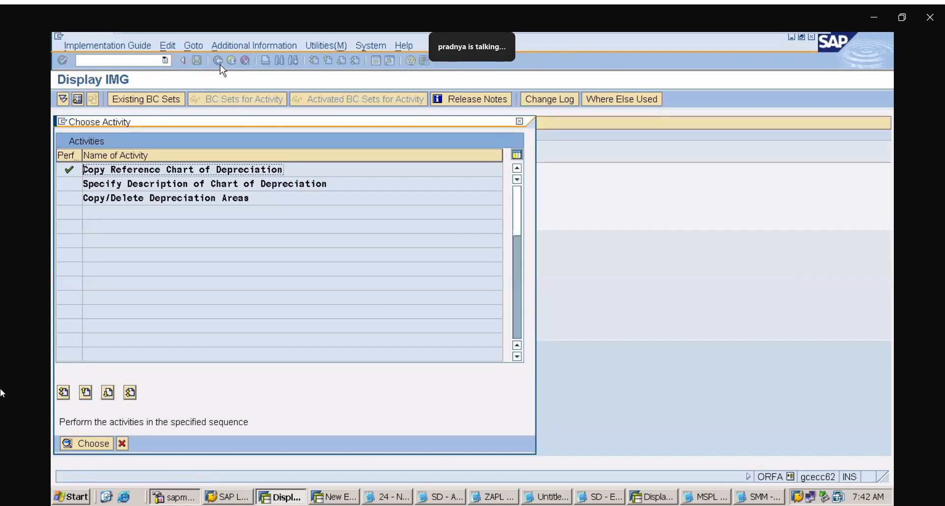
double_click(192, 184)
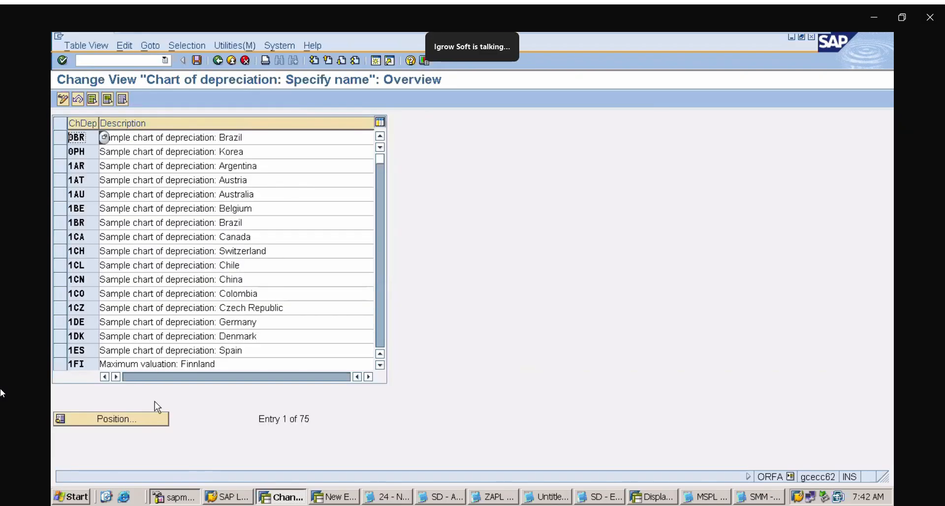
click(147, 424)
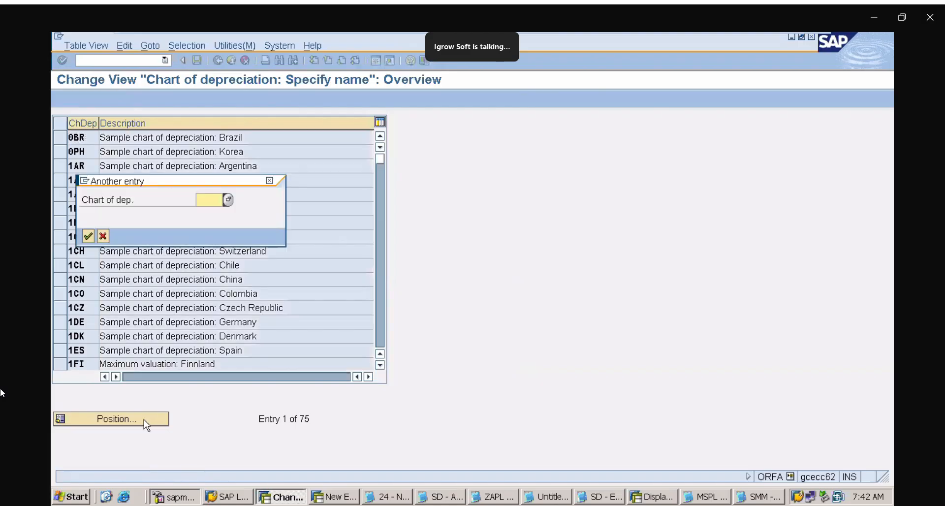
text(1)
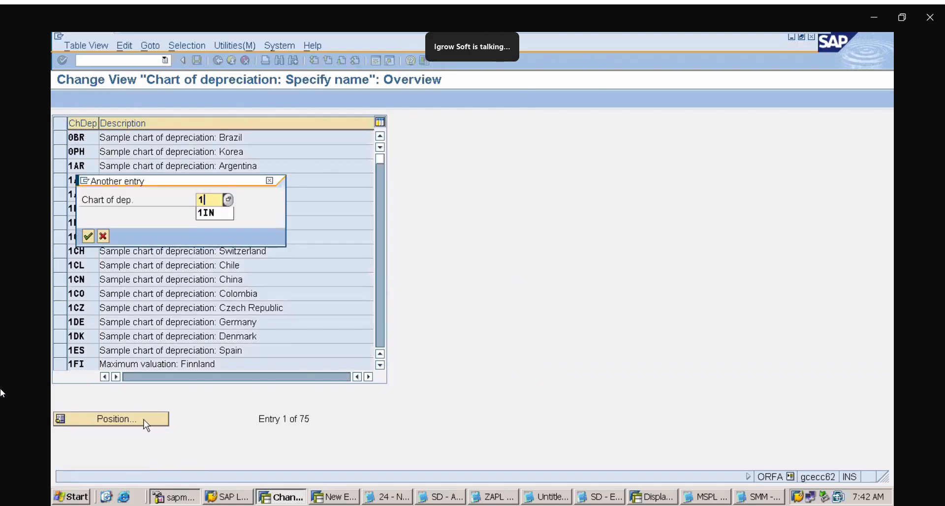
text(in)
key(Return)
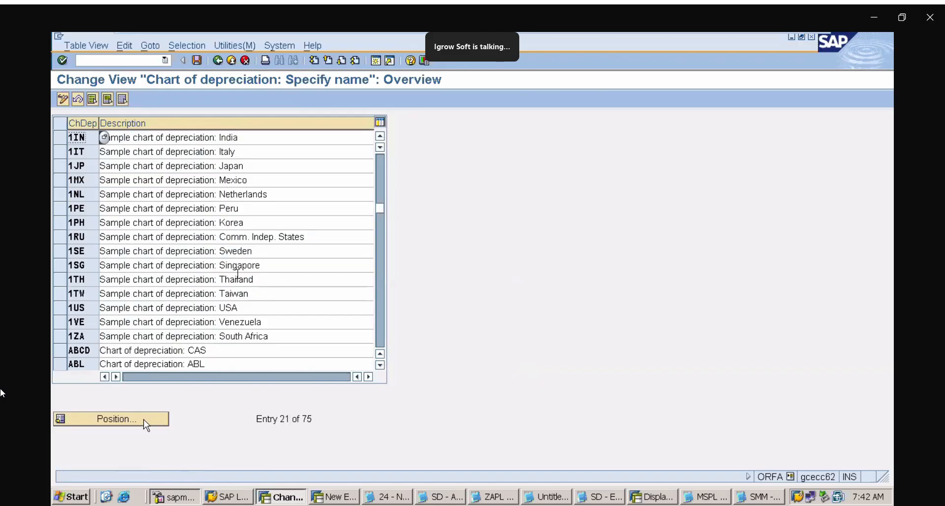
click(225, 139)
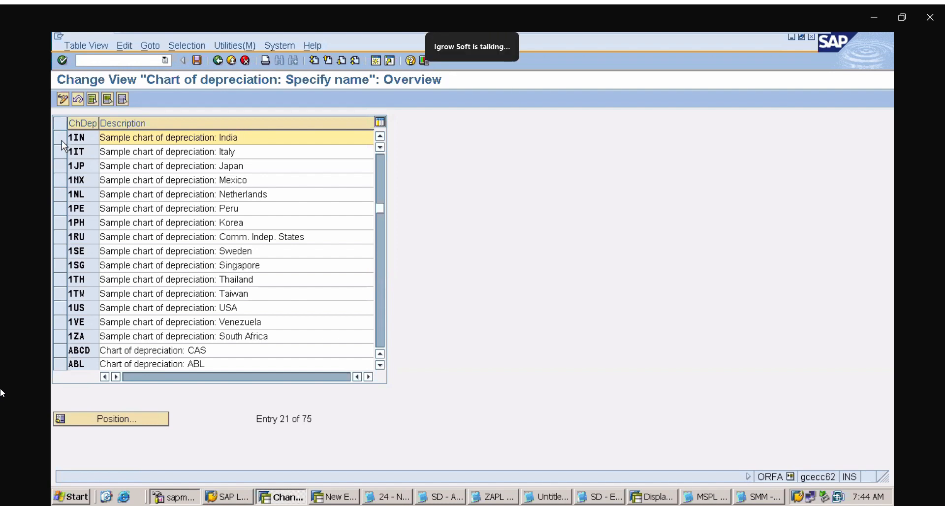
click(61, 141)
click(151, 139)
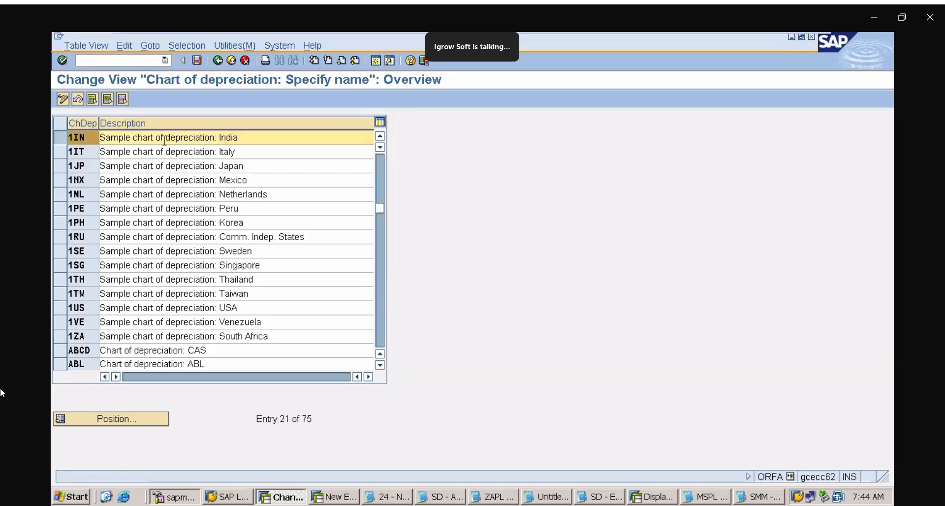
click(271, 142)
Change the description of chart of depreciation ABCD to "Chart of depreciation: ZAPL"
click(215, 354)
key(BackSpace)
key(BackSpace)
key(BackSpace)
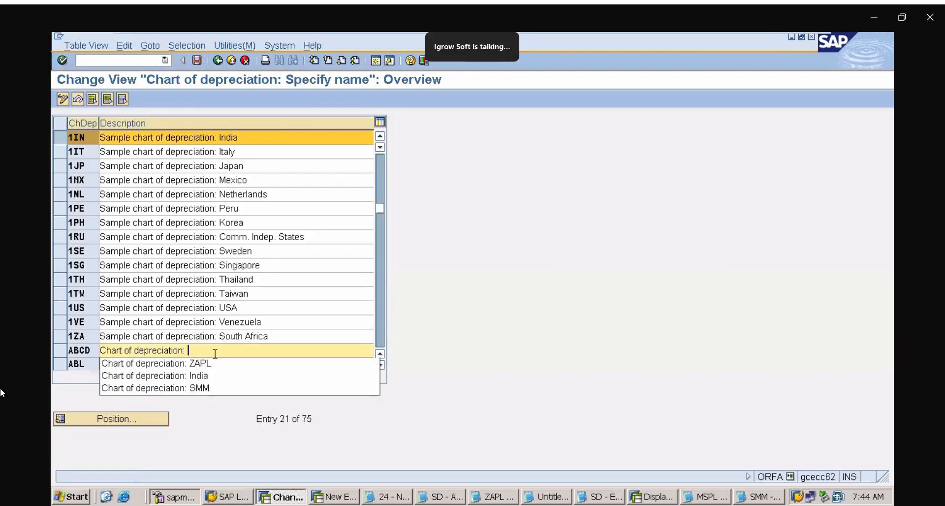
text(ZAPL)
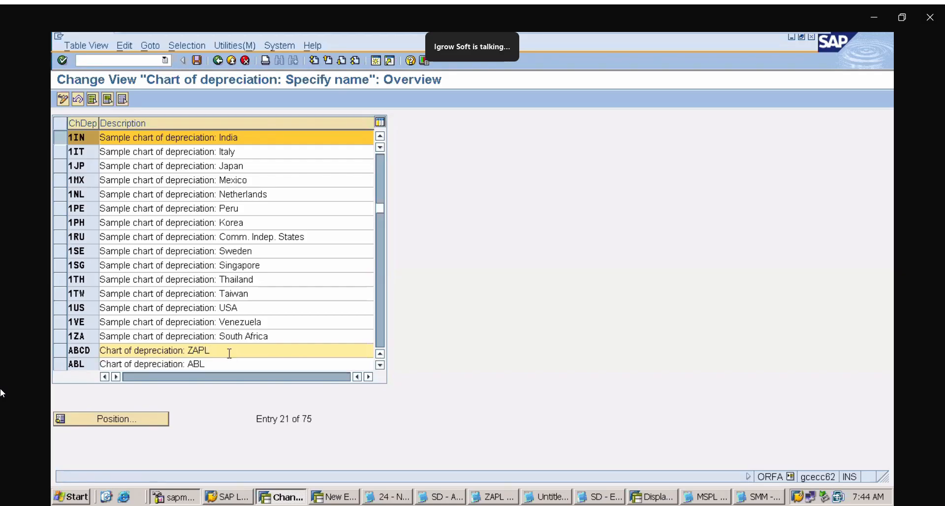
Restore the description of chart ABCD to "Chart of depreciation: CAS"
key(BackSpace)
key(BackSpace)
key(BackSpace)
key(BackSpace)
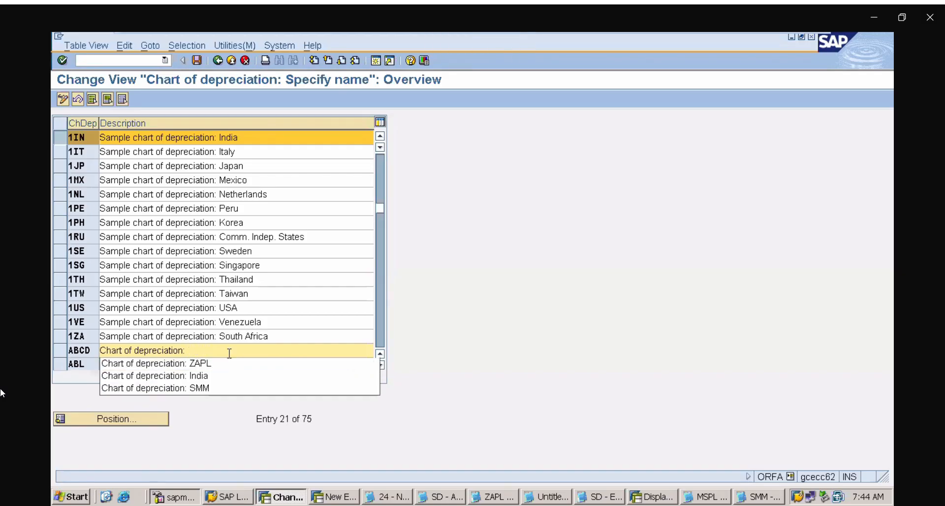
text(CAS)
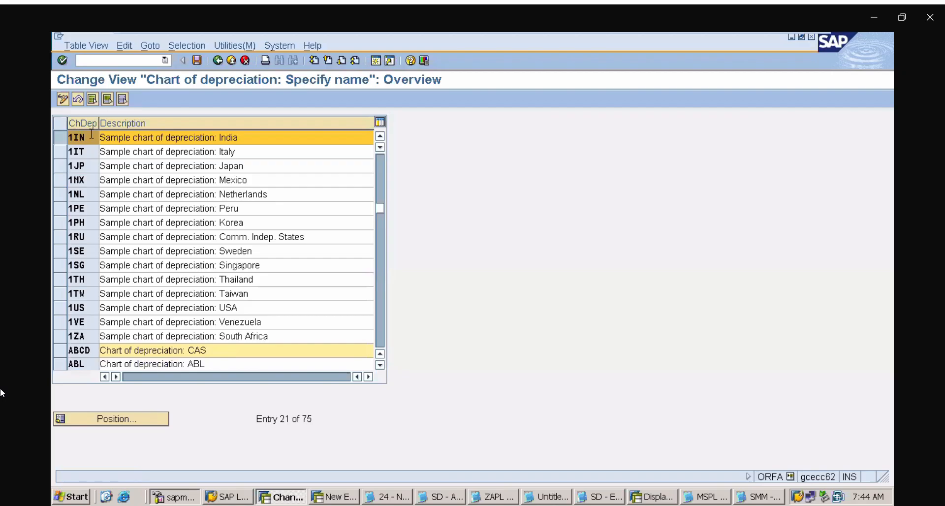
click(91, 134)
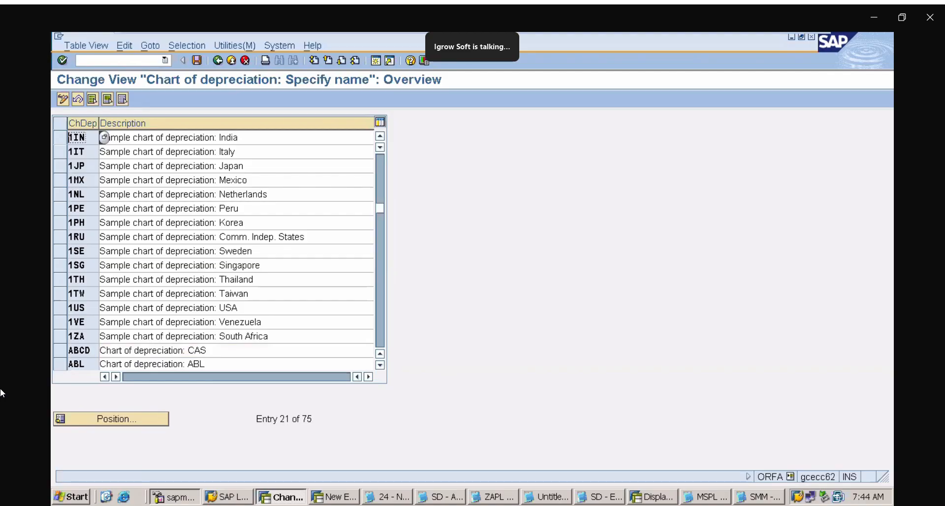
Leave the chart description view and return to the Asset Accounting configuration with transaction ORFA
click(135, 58)
text(/N)
text(OAOB)
key(Return)
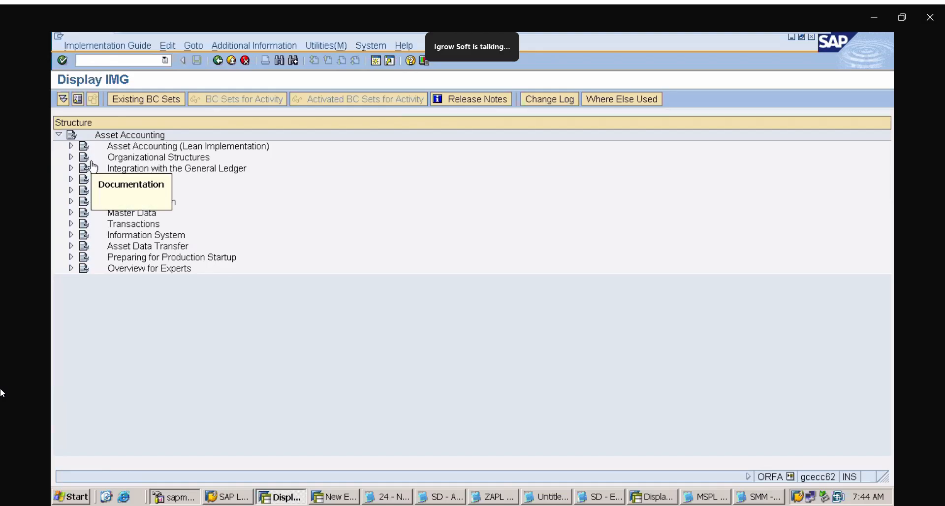
Open the Define Asset Classes activity within Asset Classes under Organizational Structures
click(71, 156)
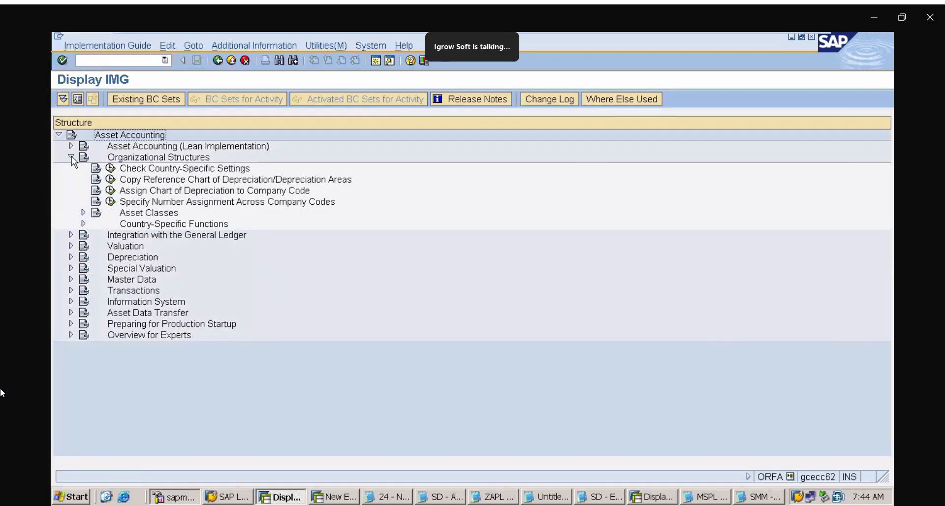
click(82, 212)
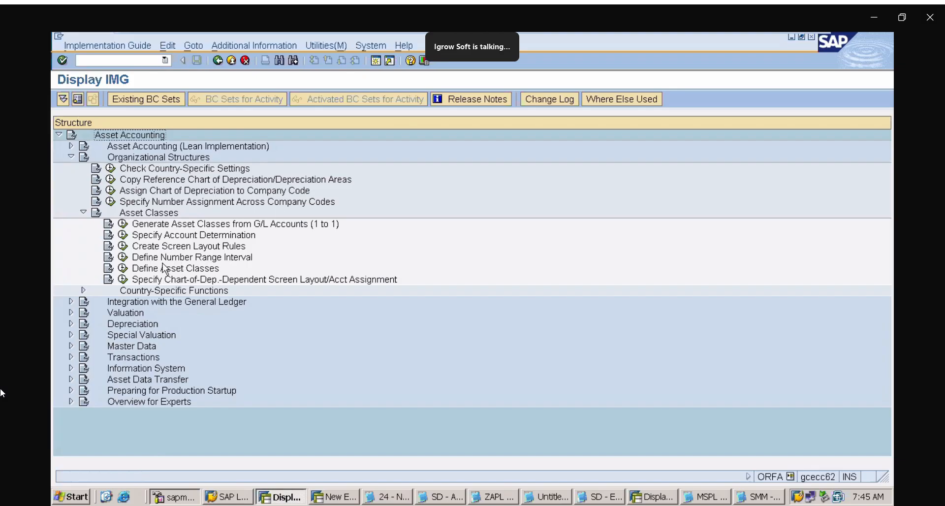
click(123, 270)
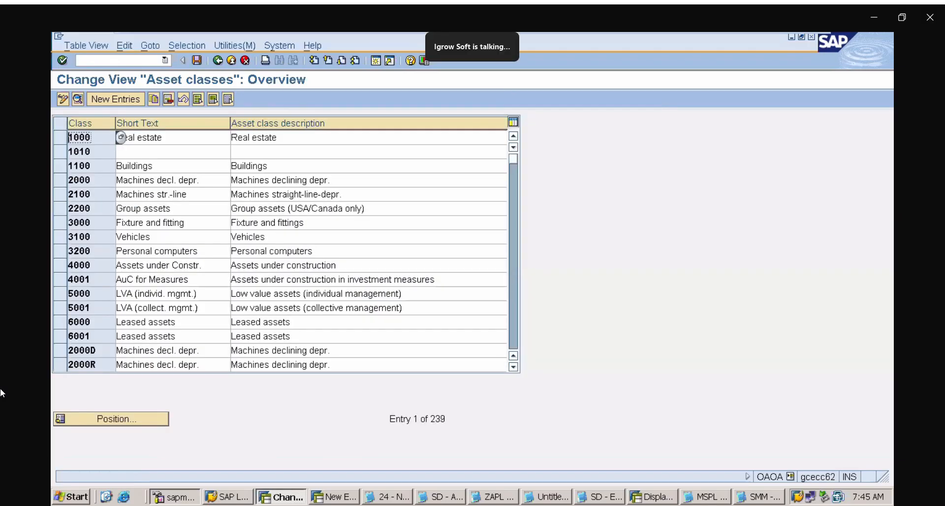
Open the form for adding new entries to the asset classes
click(126, 99)
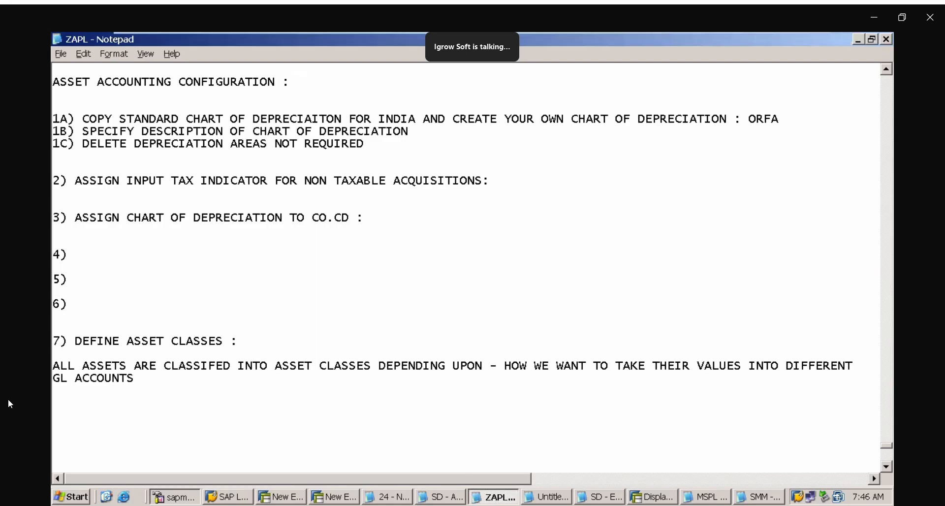
Switch to the ZAPL notes in Notepad and fill in item 4 as "DEFINE ACCOUNT DETERMINATIONS"
text(DEFIEN)
key(BackSpace)
key(BackSpace)
key(BackSpace)
text(NE AC)
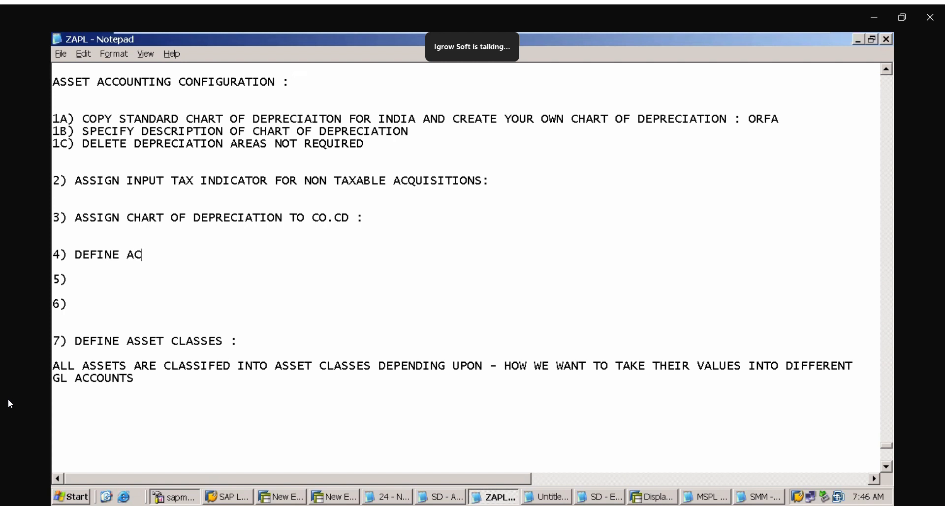
text(COUNT DETERM)
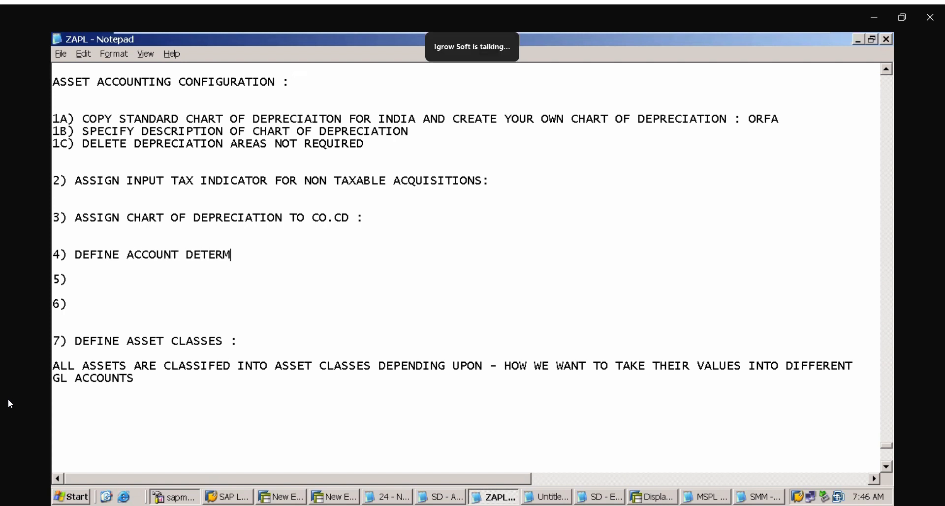
text(INATIONS)
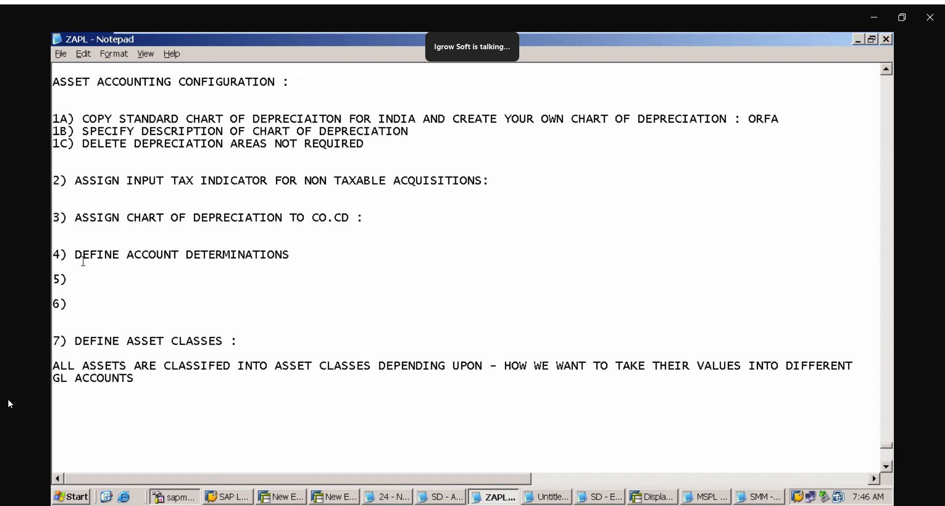
Fill in item 5 of the notes as "DEFINE SCREEN LAYOUTS FOR EACH ASSET CLASS"
click(95, 283)
text(DEFINE SCR)
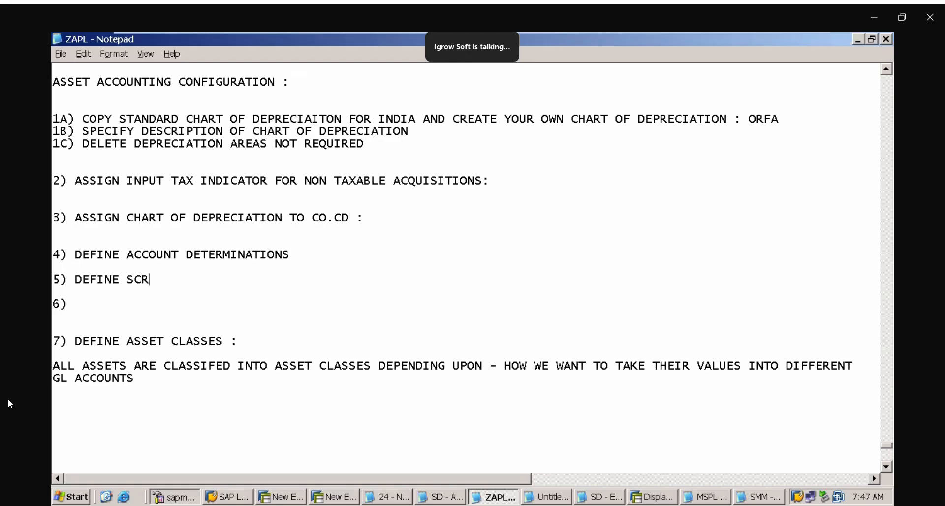
text(EEN LAYOUTS FOR EA)
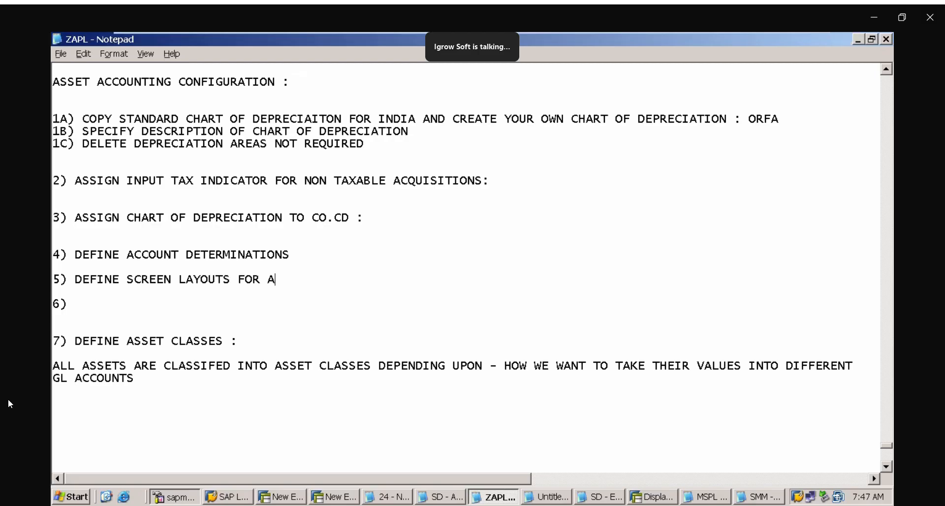
key(BackSpace)
text(EACH ASSET CLASS)
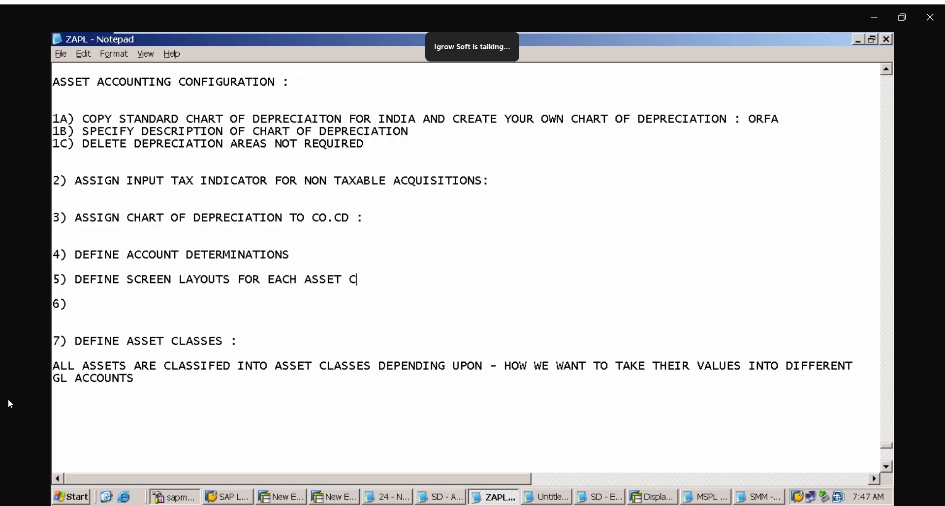
Fill in item 6 of the notes as "DEFINE NUMBER RANGE FOR EACH ASSET CLASS"
click(91, 303)
text(DEFINE NUMBERR)
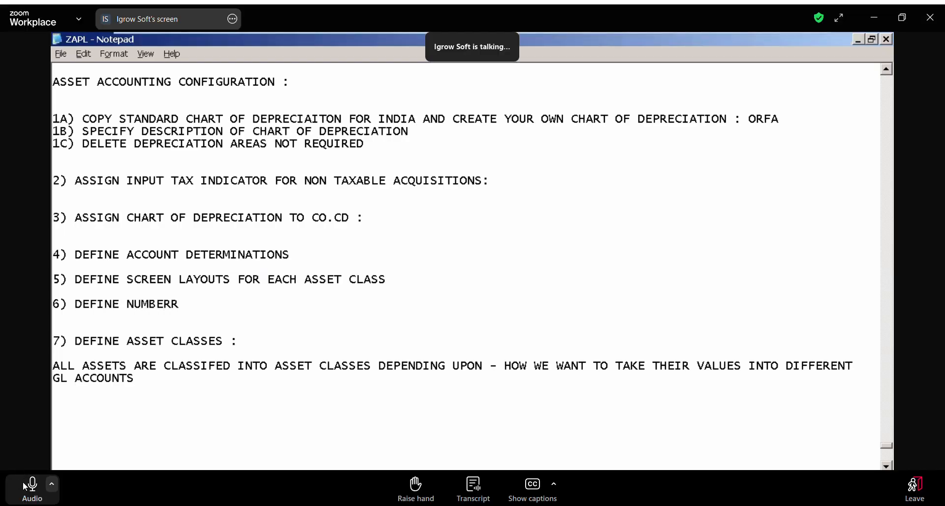
key(BackSpace)
text(RANEG)
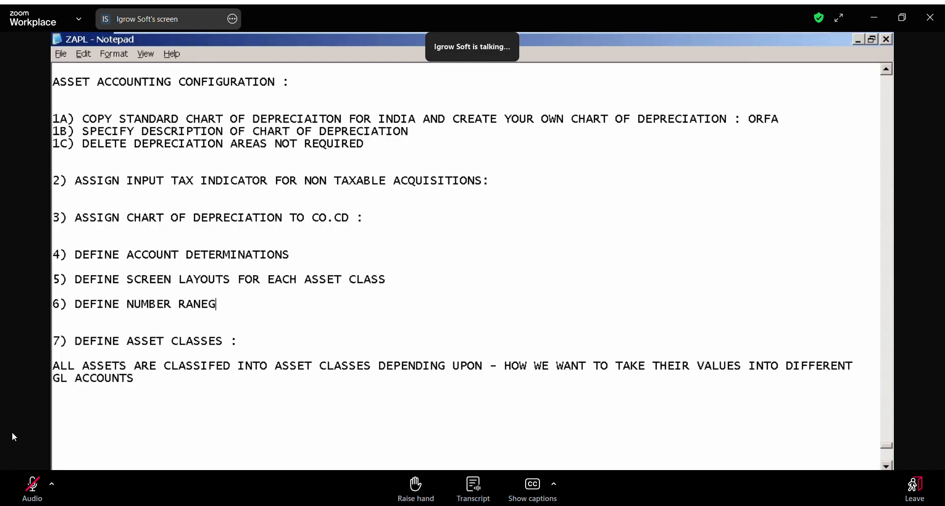
key(BackSpace)
key(BackSpace)
text(GE FOR EACH )
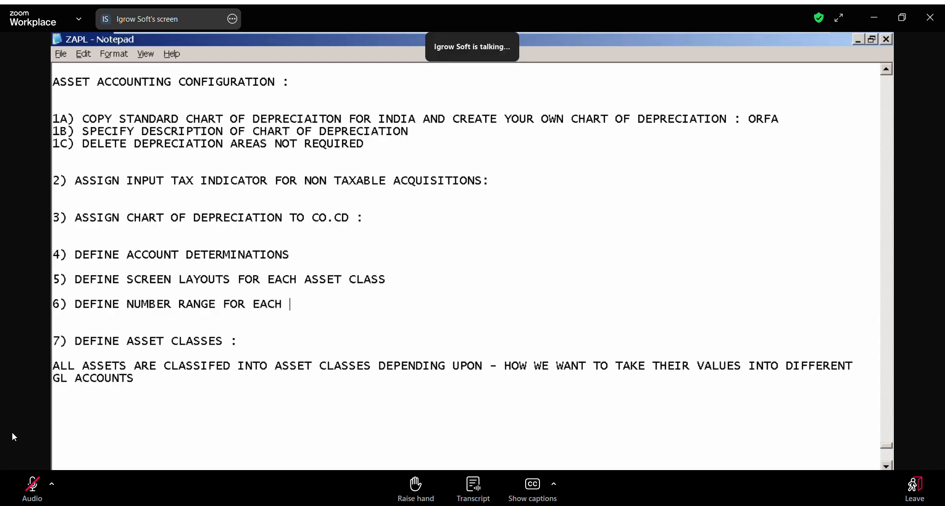
text(ASSET CLA)
key(BackSpace)
text(CLASS)
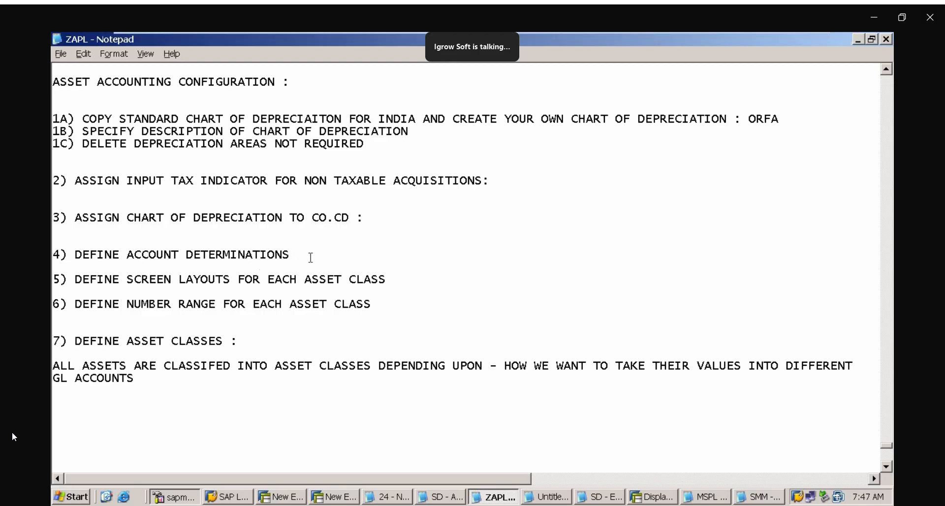
Reword item 4 to "DEFINE ACCOUNT DETERMINATION FOR EACH ASSET CLASS"
key(BackSpace)
text(FOR EACH ASSET CLA)
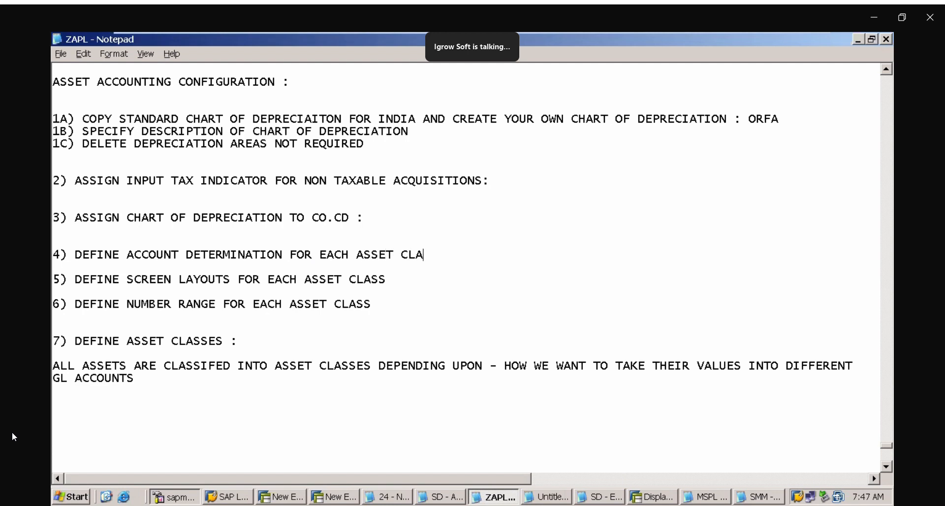
text(SS)
Highlight items 4 to 6 and item 7 in turn to review the order of the asset class configuration
drag(60, 255, 163, 315)
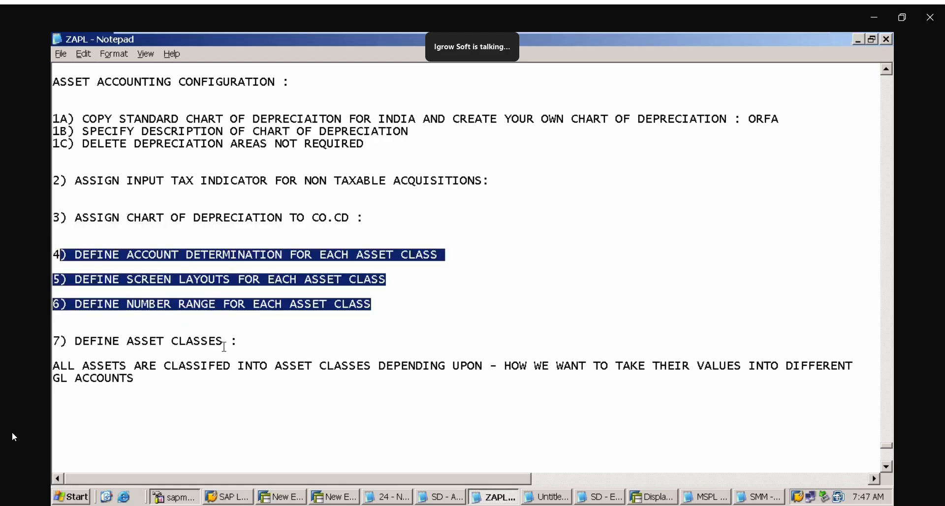
drag(238, 345, 240, 327)
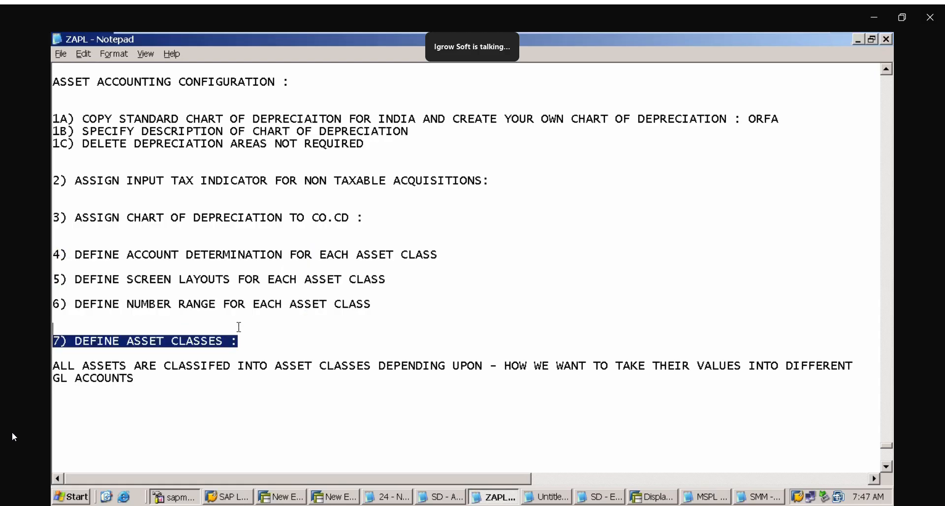
drag(70, 254, 128, 316)
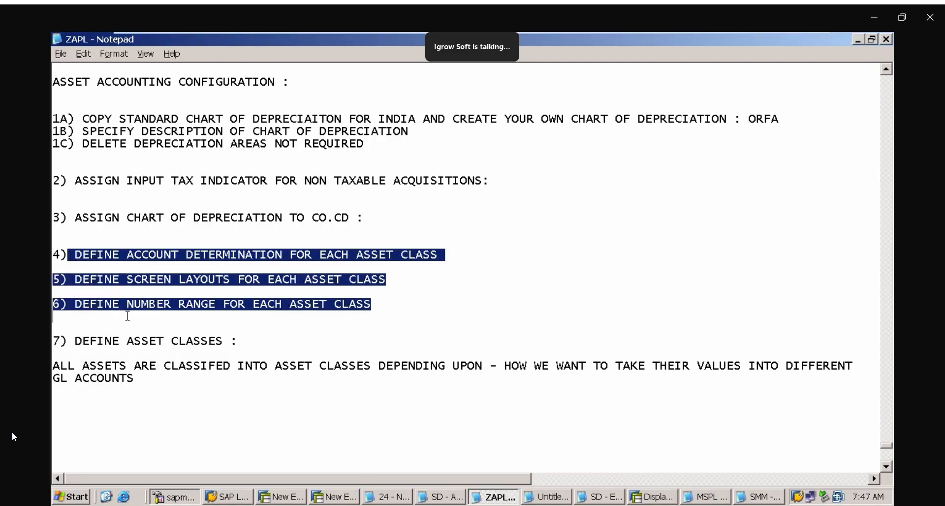
drag(238, 345, 230, 327)
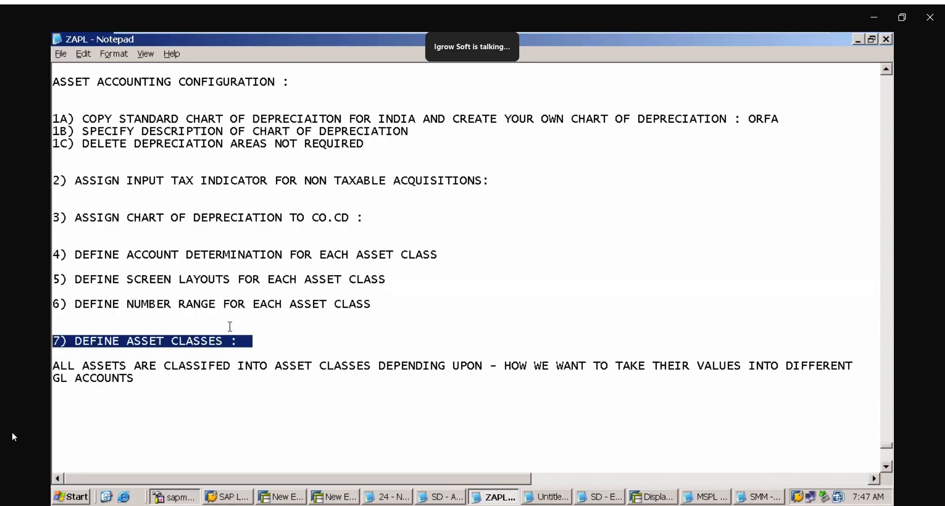
click(332, 383)
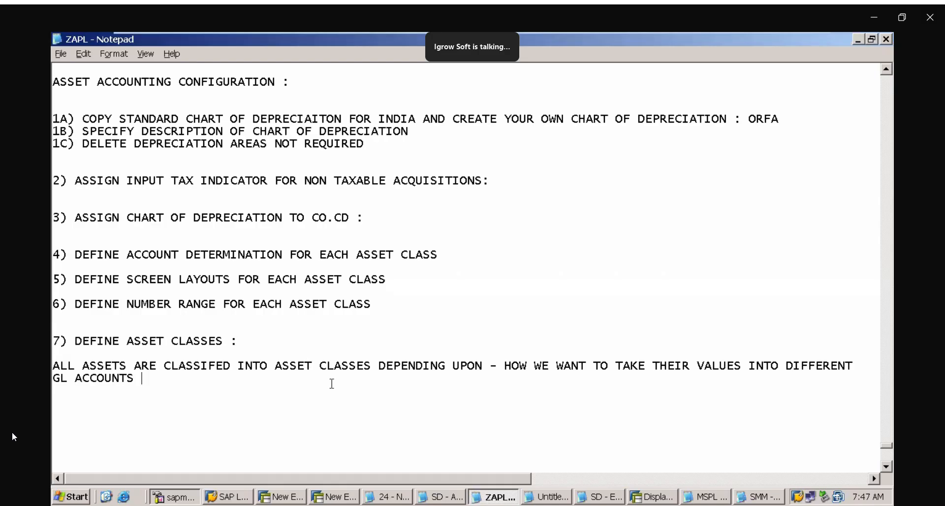
Append the explanation "---> PICK THE RELEVANT GL AC FOR ASSET POSTING" to item 4 on account determination
scroll(889, 465, down, 3)
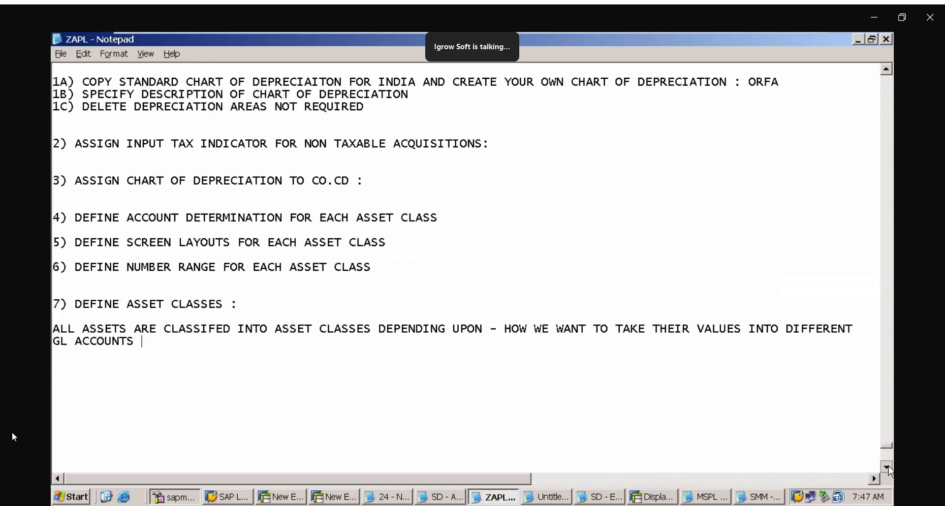
scroll(887, 466, down, 2)
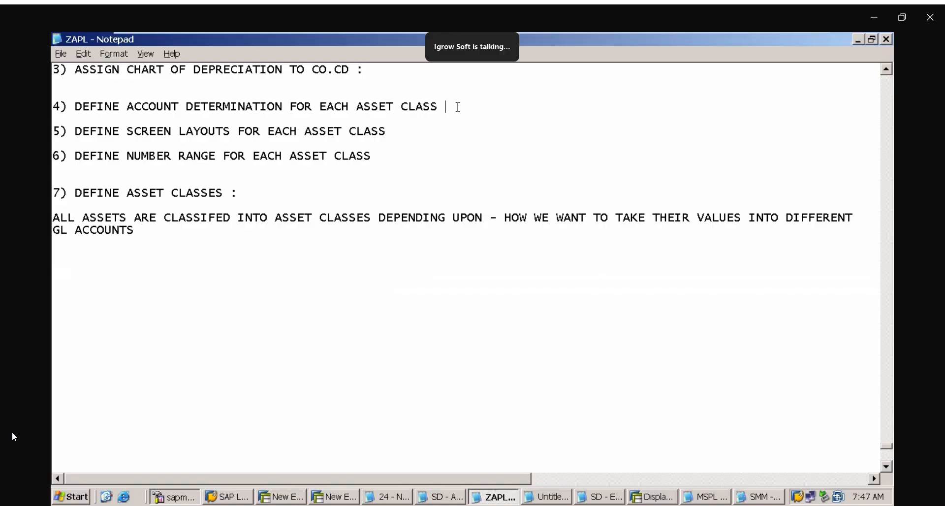
text(---> PICK)
key(BackSpace)
text(CK TE)
key(BackSpace)
text(HE )
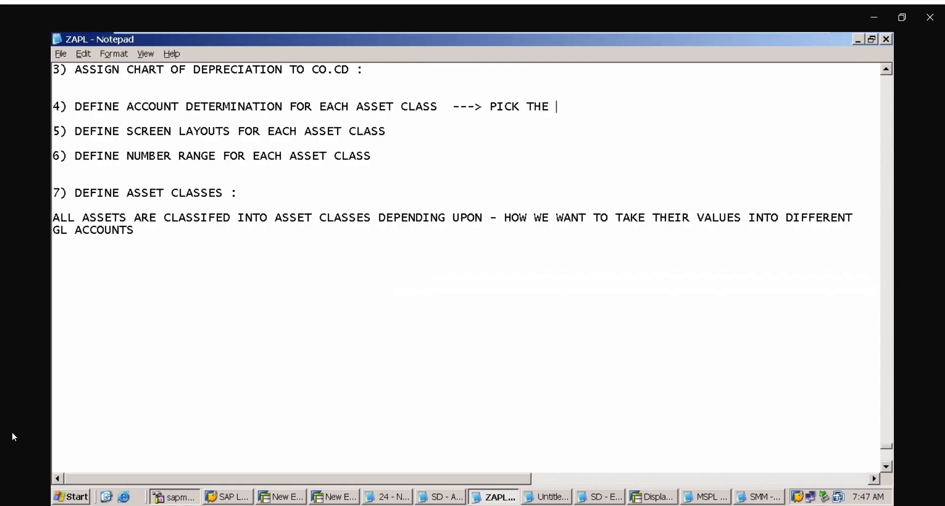
text(RELVENT)
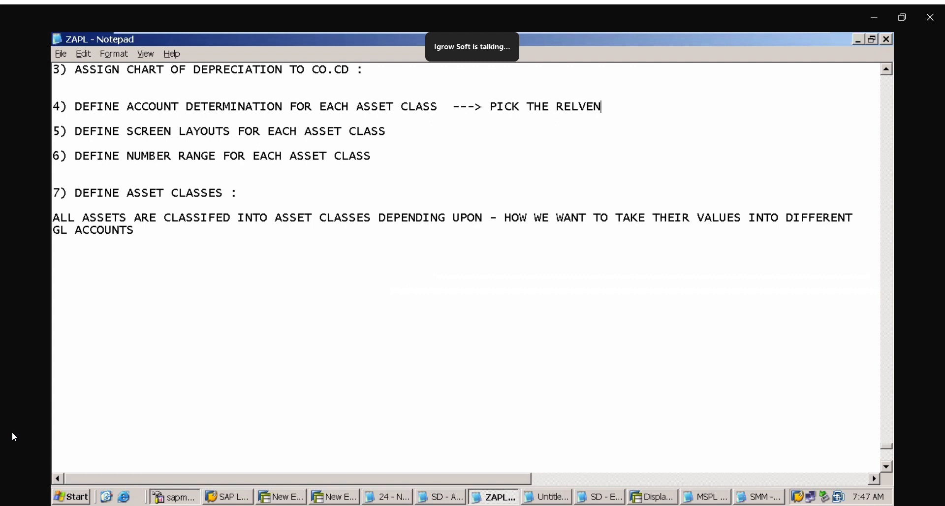
key(BackSpace)
key(BackSpace)
key(BackSpace)
key(BackSpace)
text(EVANT GL AC FOR )
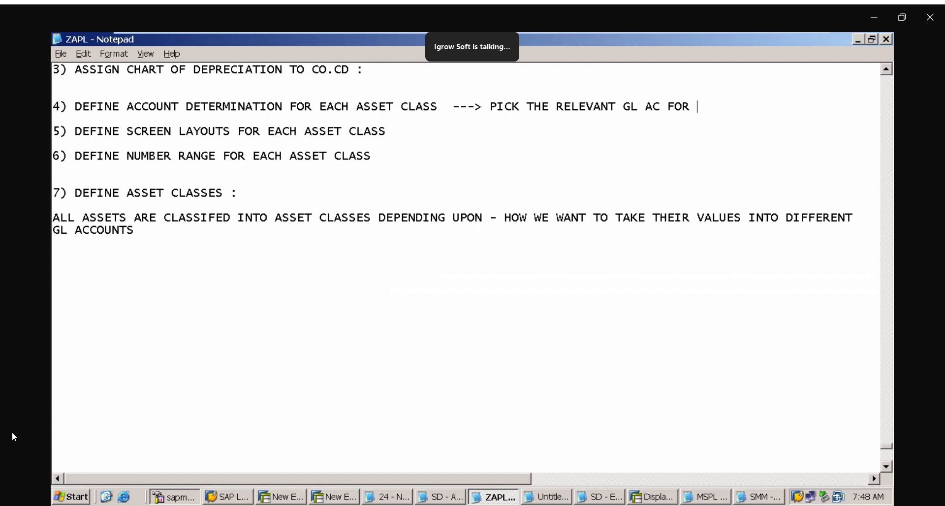
text(ASSET POSINT)
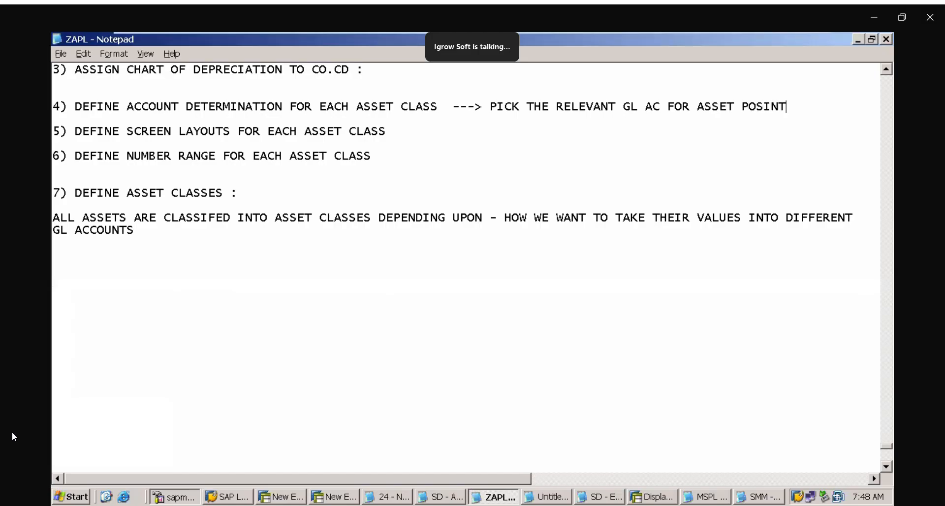
key(BackSpace)
key(BackSpace)
key(BackSpace)
text(STING)
key(BackSpace)
key(BackSpace)
key(BackSpace)
key(BackSpace)
key(BackSpace)
text(TING)
Append the explanation "---> SCREEN FOR ASSET CLASS" to item 5 on screen layouts
click(409, 130)
text(--->)
text(SCREEN LAYOUTS F)
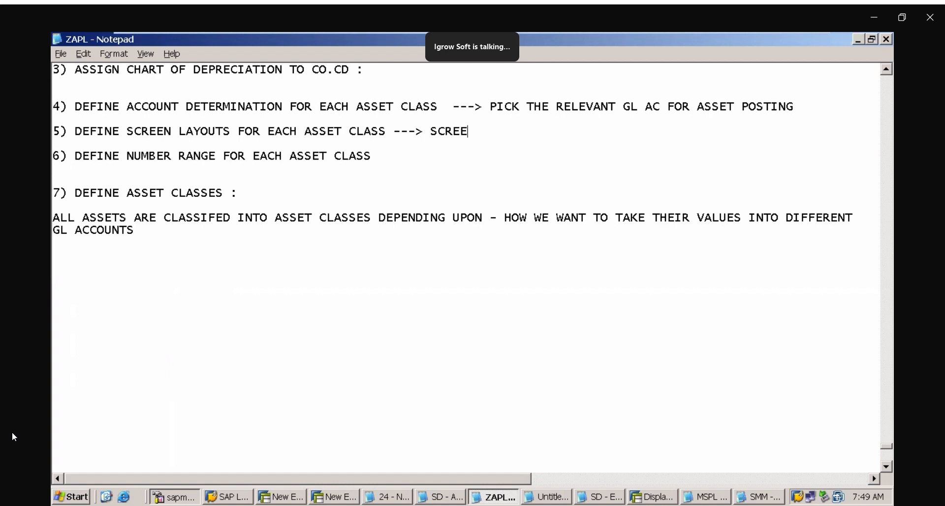
text(OR EACH ASSET C)
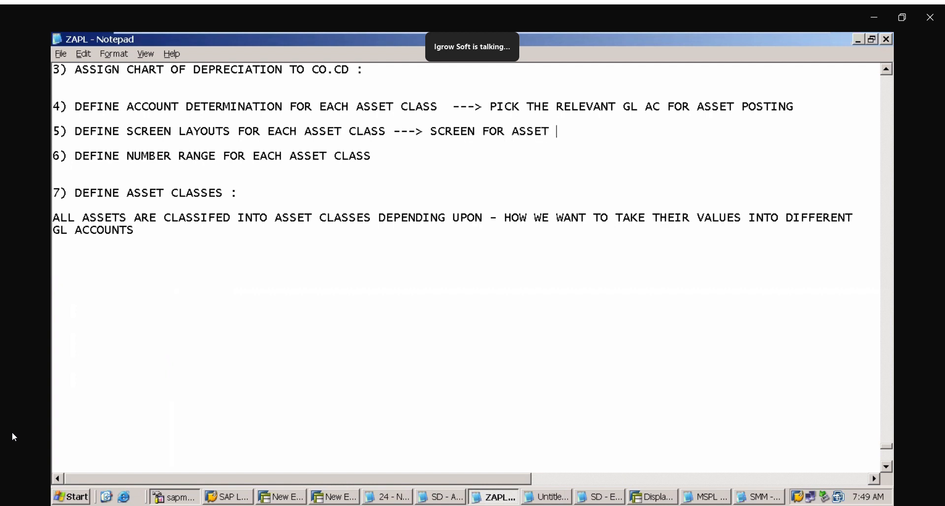
text(LASS)
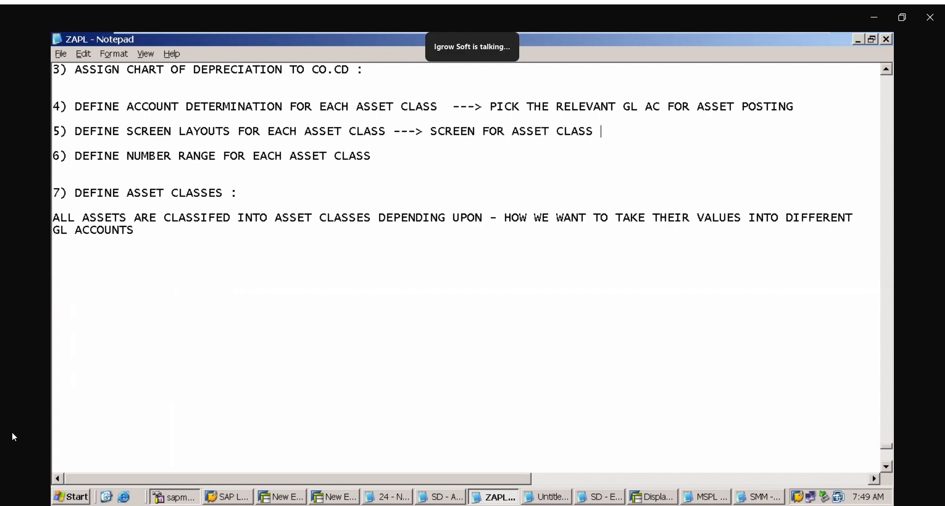
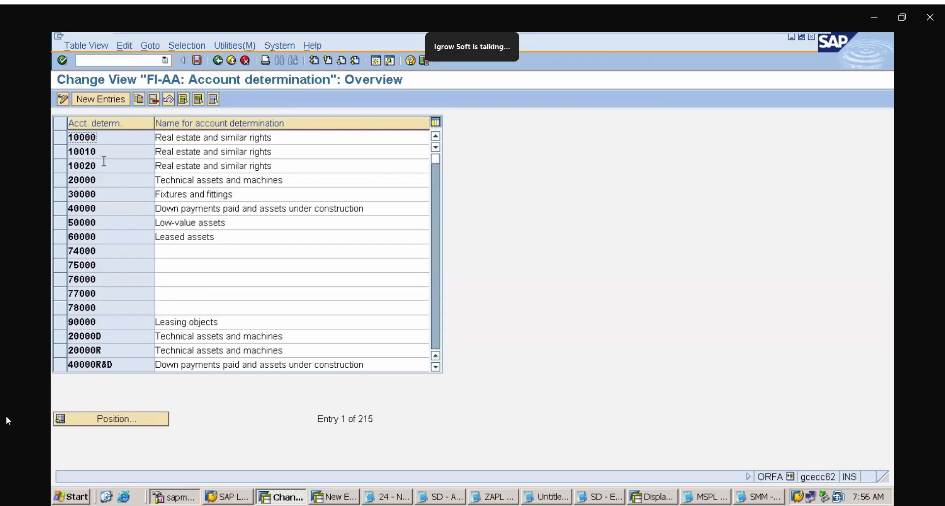
Start new account determination entries and add ZAPLAD1 with the name LAND
click(101, 100)
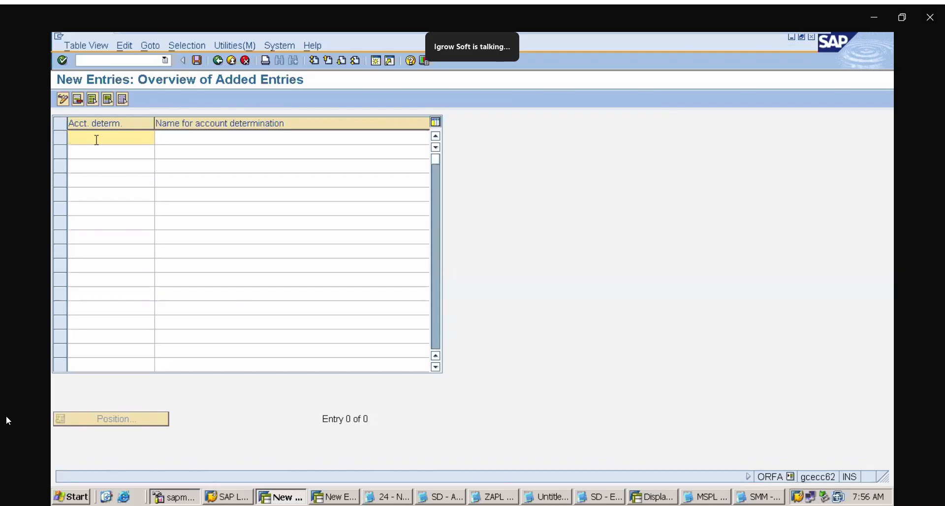
text(ZAPLAD1)
click(94, 149)
click(182, 140)
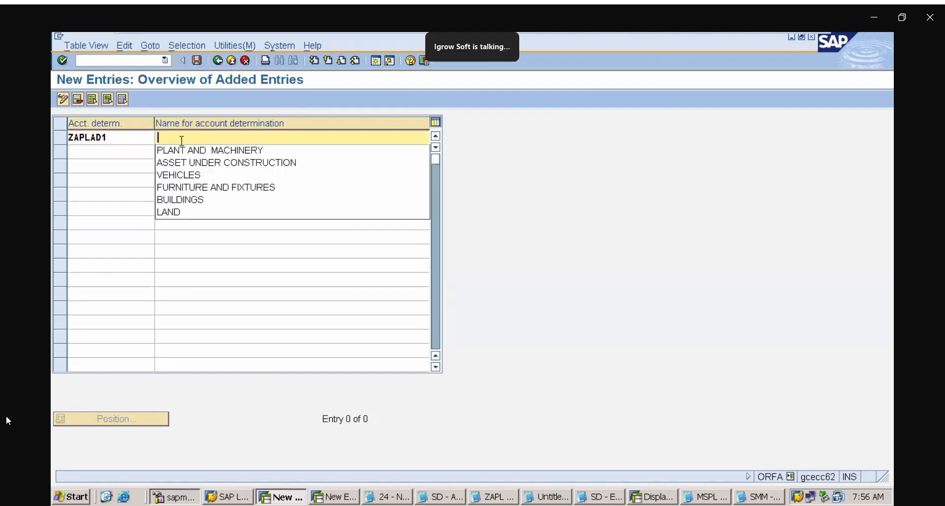
click(192, 212)
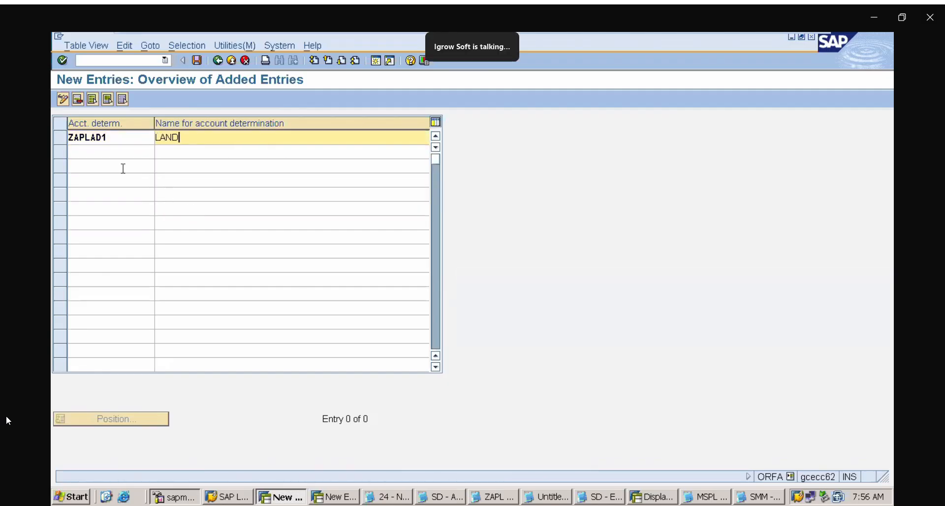
Add account determination ZAPLAD2 with the name BUILDINGS in the second row
click(114, 160)
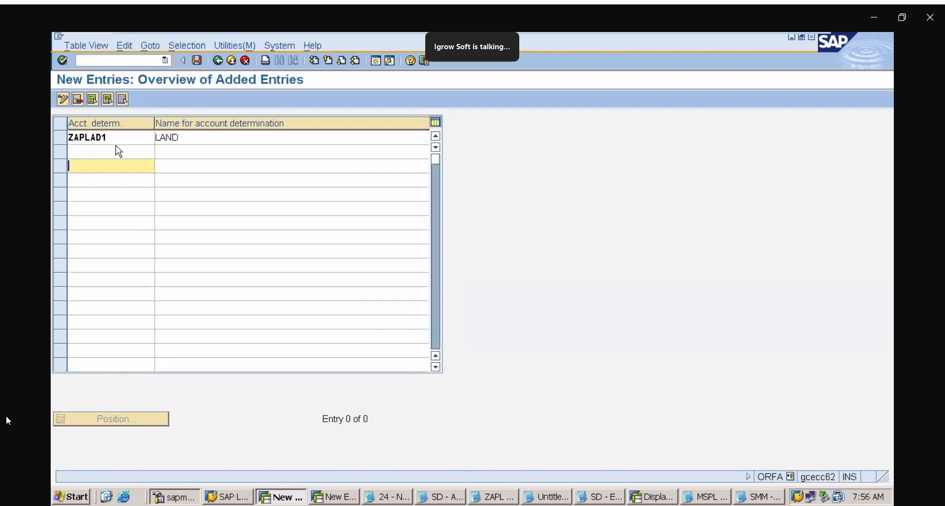
click(117, 152)
text(ZAPLAD)
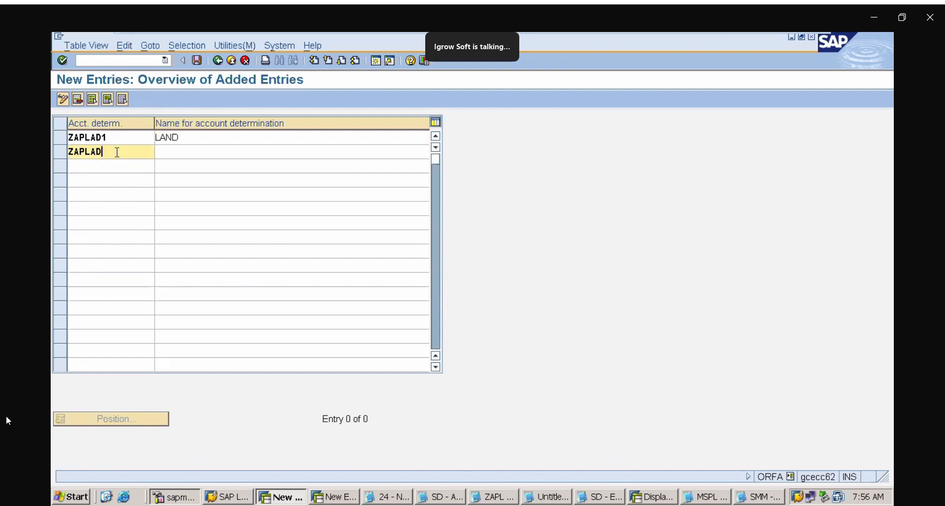
text(2)
click(192, 152)
text(B)
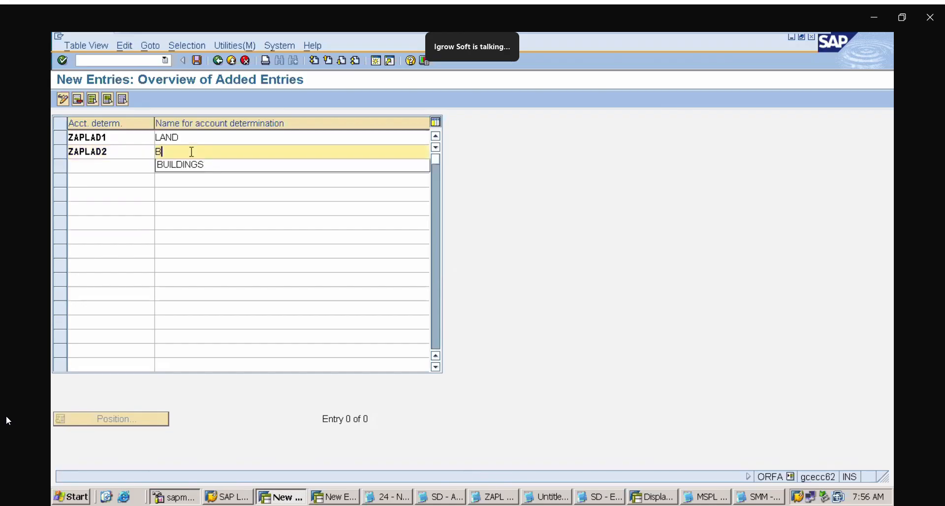
text(UILDINGS)
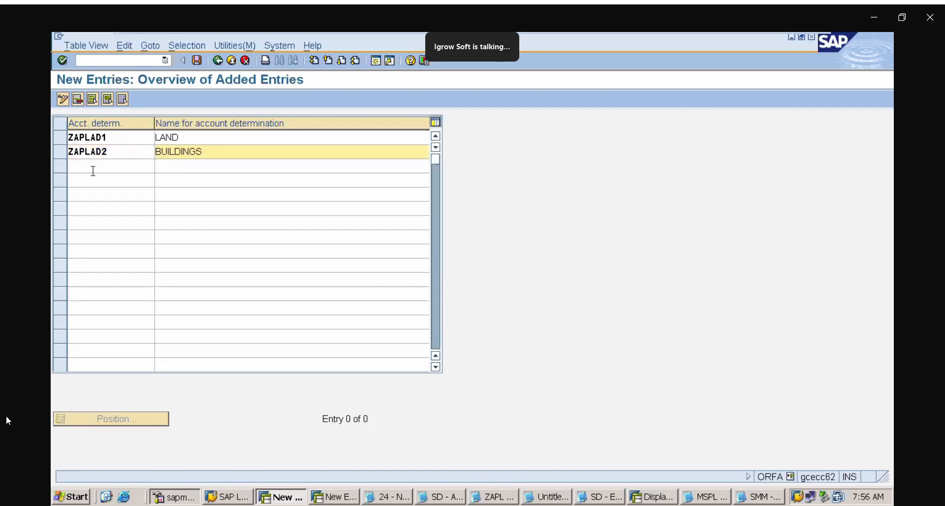
Add account determination ZAPLAD3 with the name PLANT AND MACHINERY in the third row
click(74, 167)
text(ZAPL)
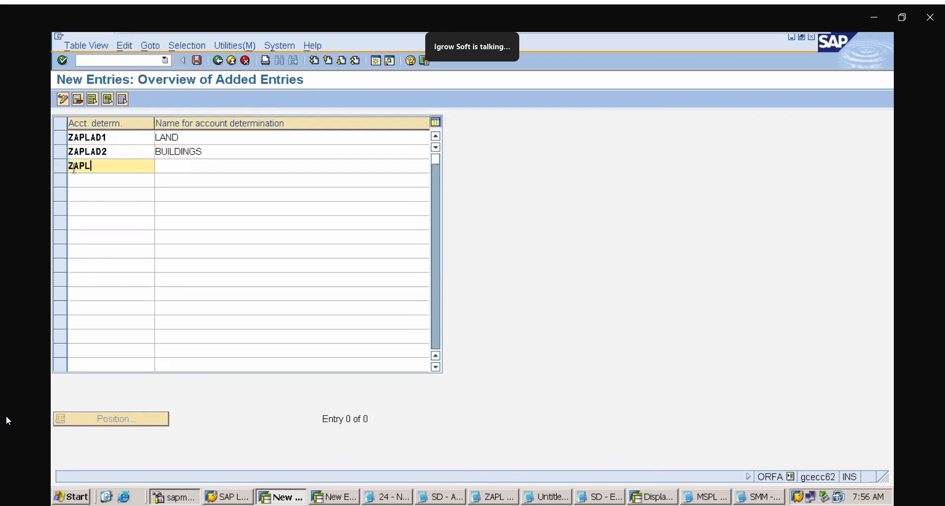
text(AD3)
click(164, 169)
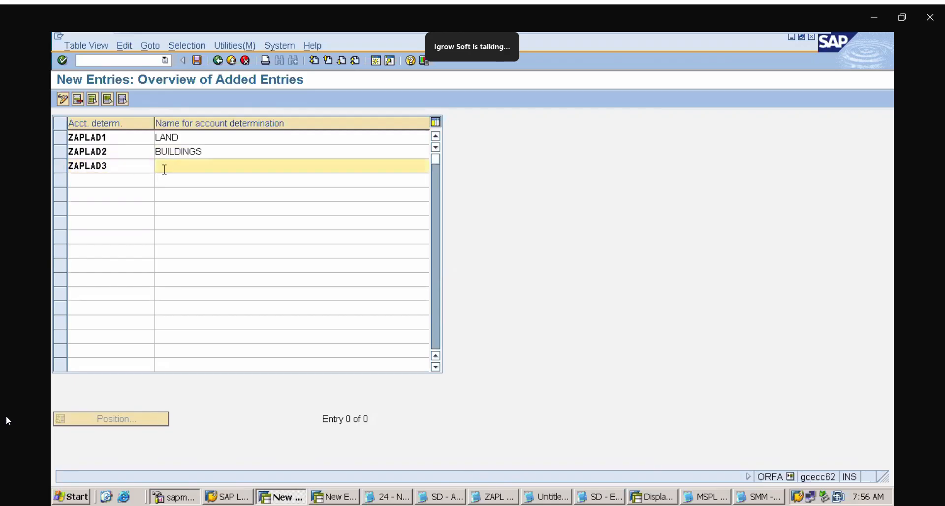
text(P)
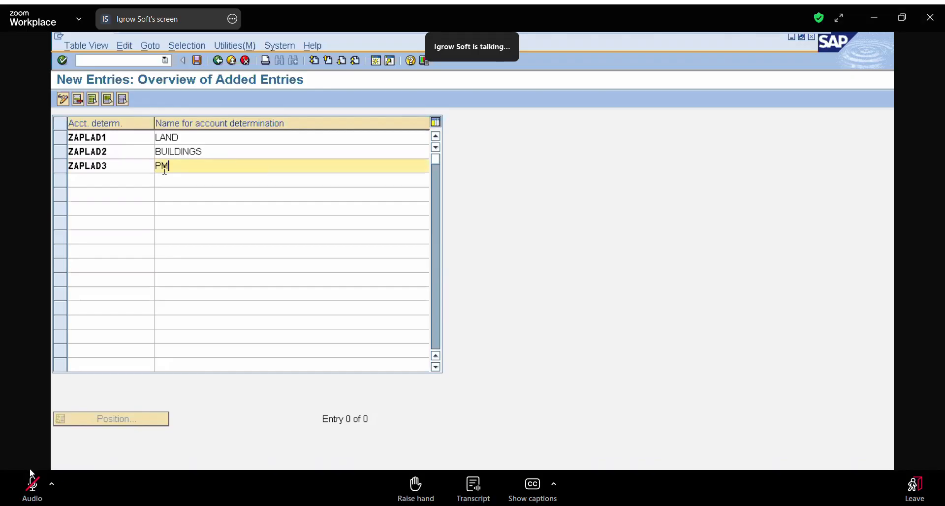
click(173, 180)
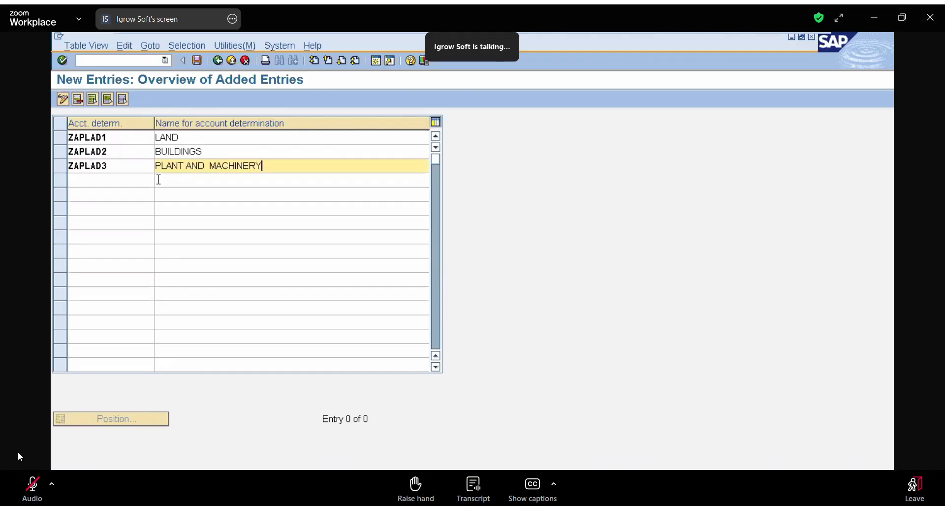
Add account determination ZAPLAD4 with the name FURNITURE AND FIXTURES in the fourth row
click(107, 178)
text(ZAPL)
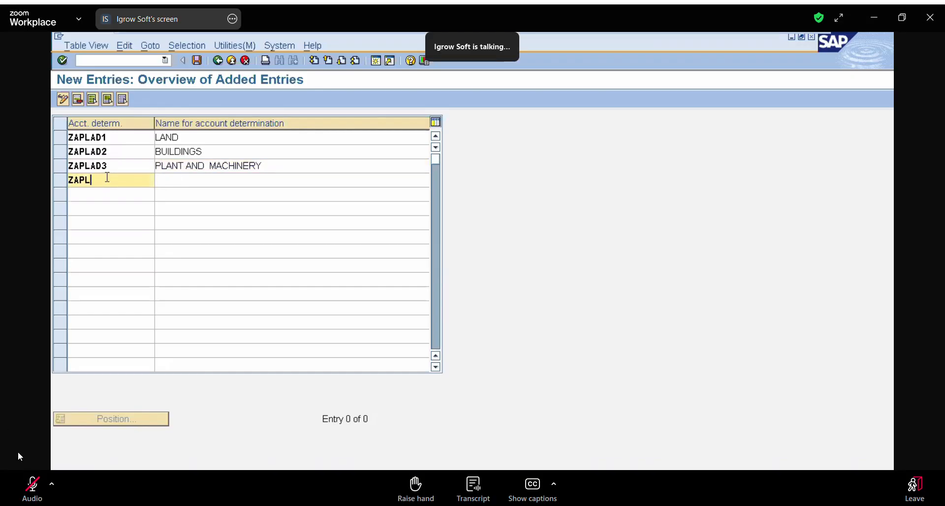
text(AD4)
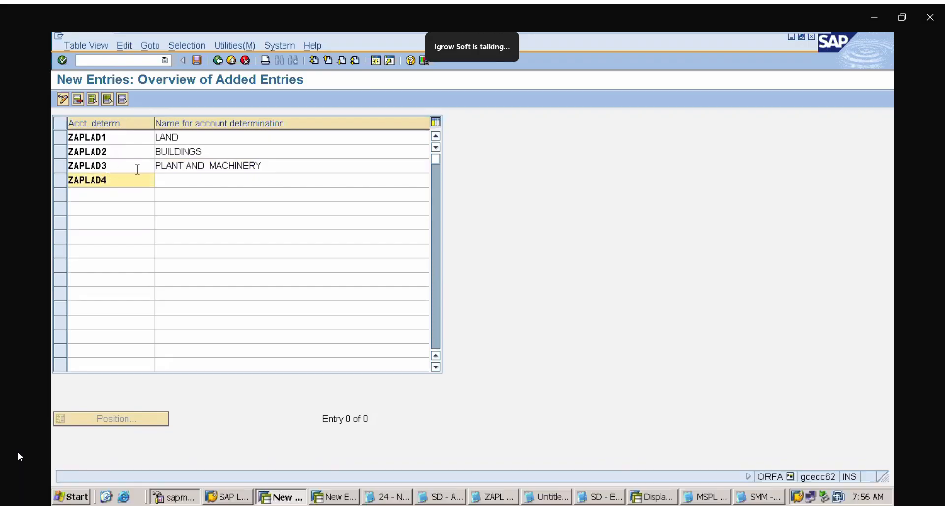
click(173, 177)
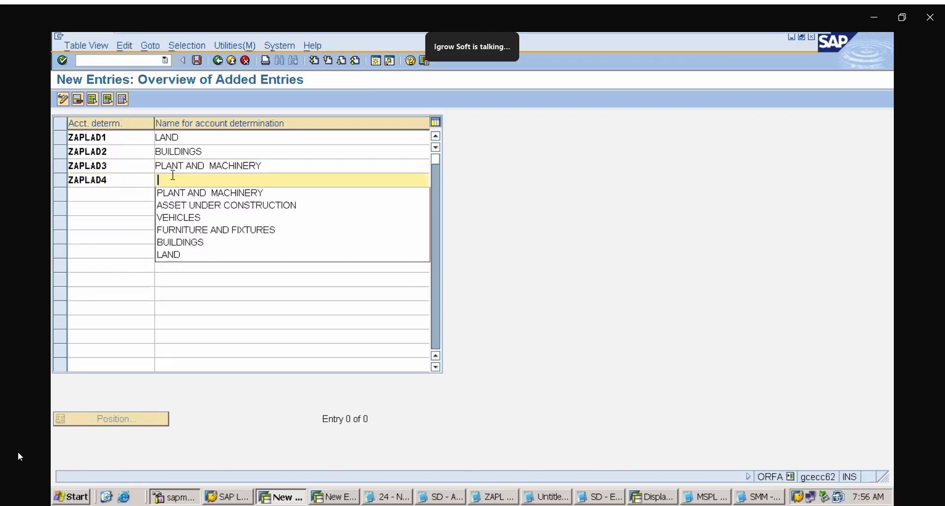
click(191, 230)
Add account determination ZAPLAD5 with the name VEHICLES in the fifth row
click(107, 196)
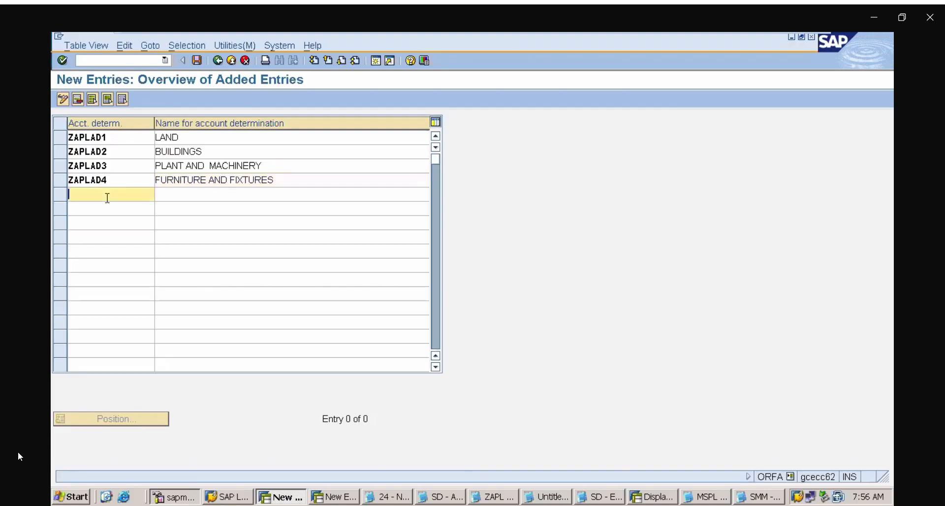
text(ZAPLAD5)
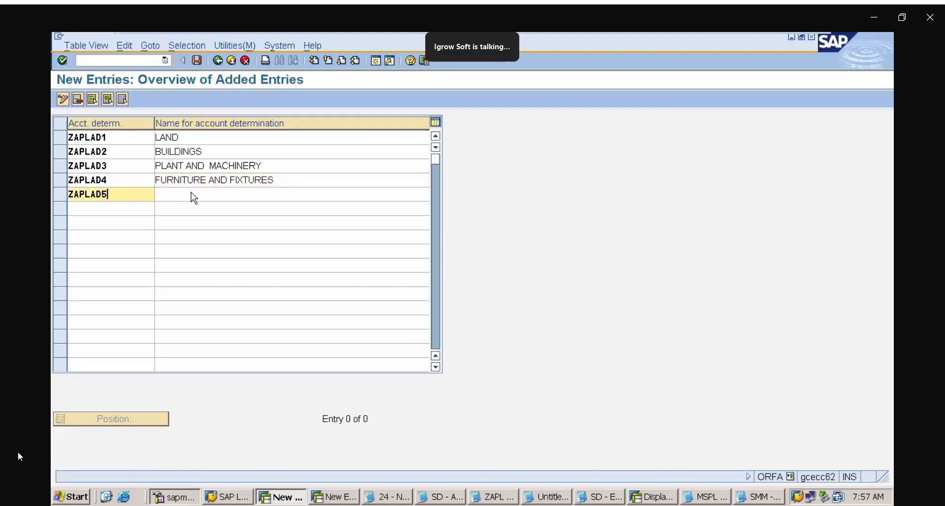
click(192, 196)
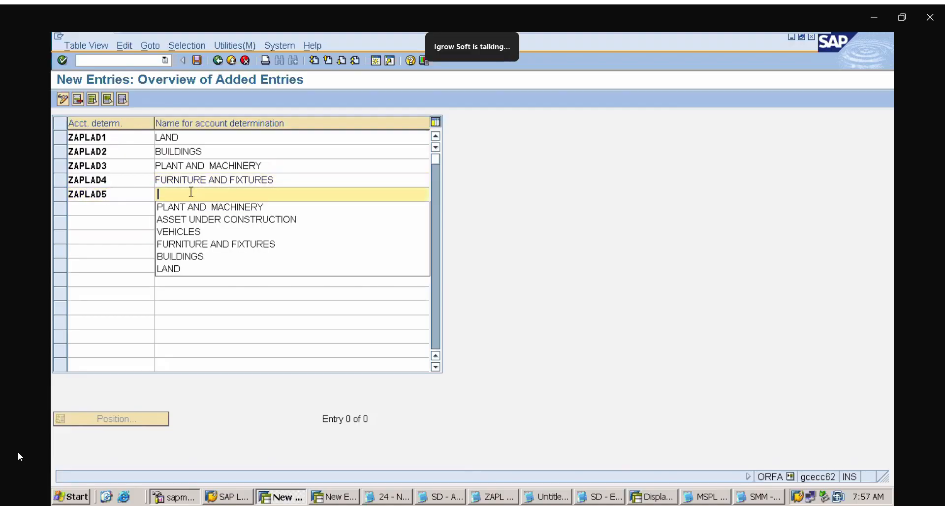
click(194, 231)
Add account determination ZAPLAD6 with the name ASSET UNDER CONSTRUCTION in the sixth row
click(122, 210)
text(ZA)
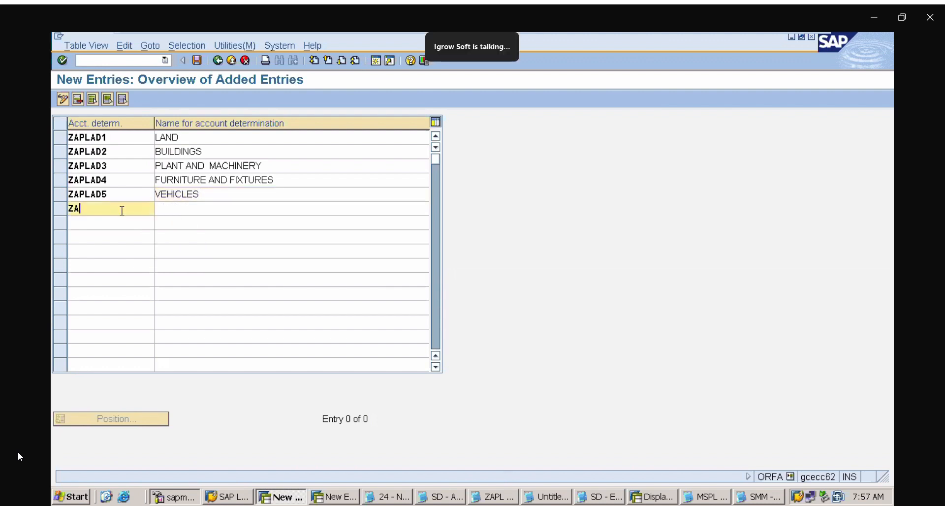
text(PLAD6)
click(213, 215)
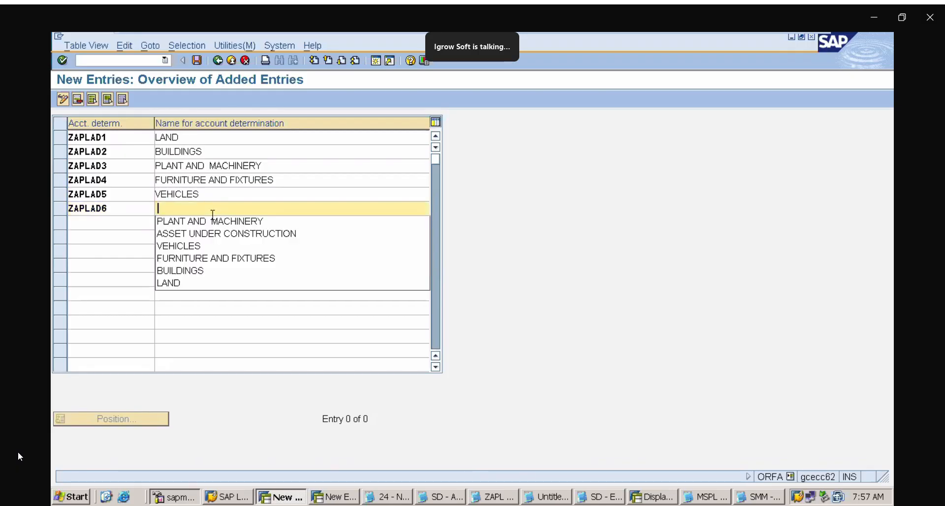
click(217, 231)
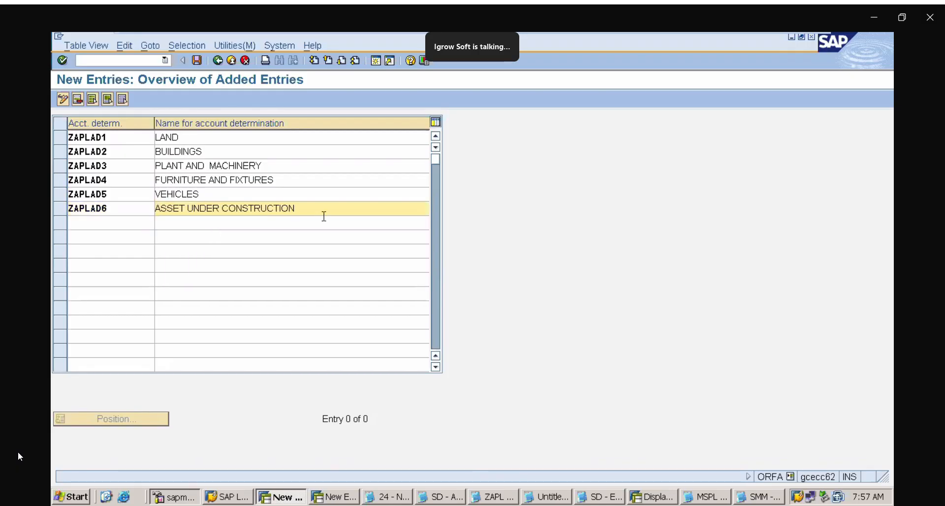
click(324, 218)
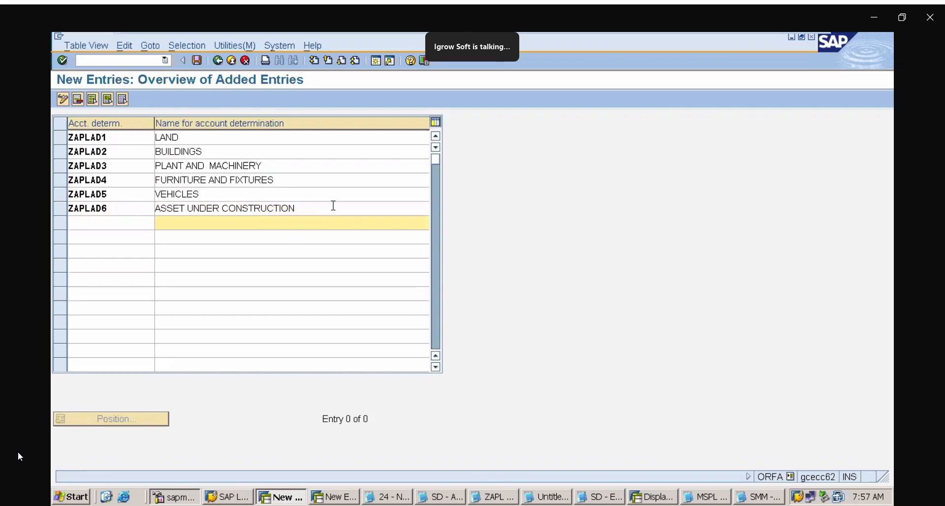
click(333, 205)
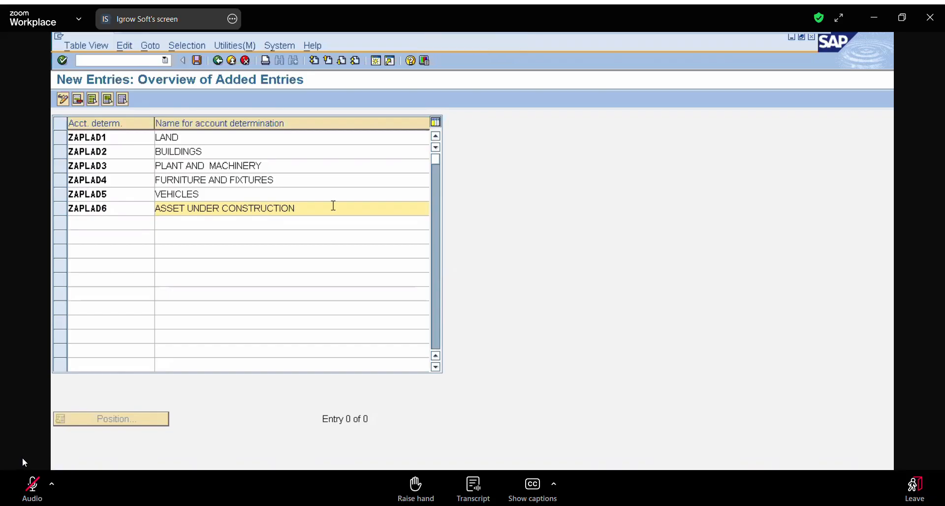
click(30, 483)
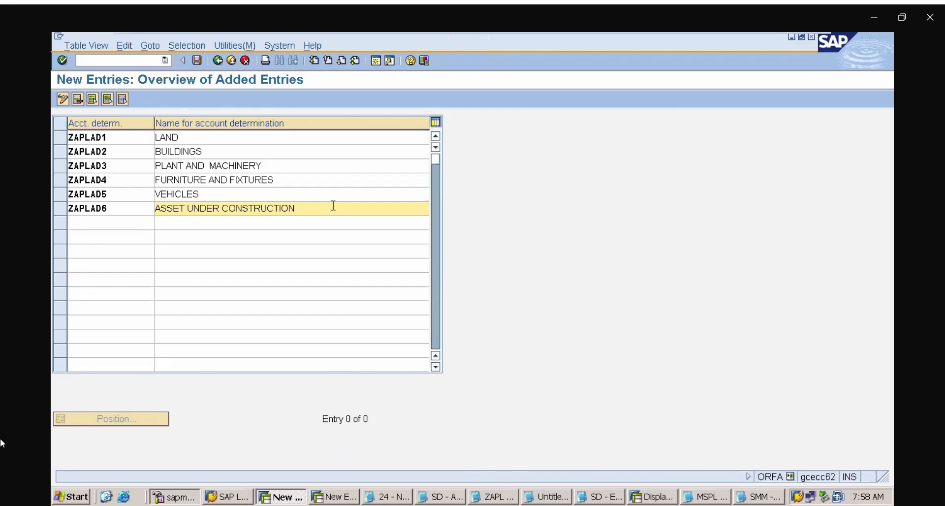
Save the account determinations under the existing ASSET ACCOUNTING customizing request, ECCK900410
click(198, 60)
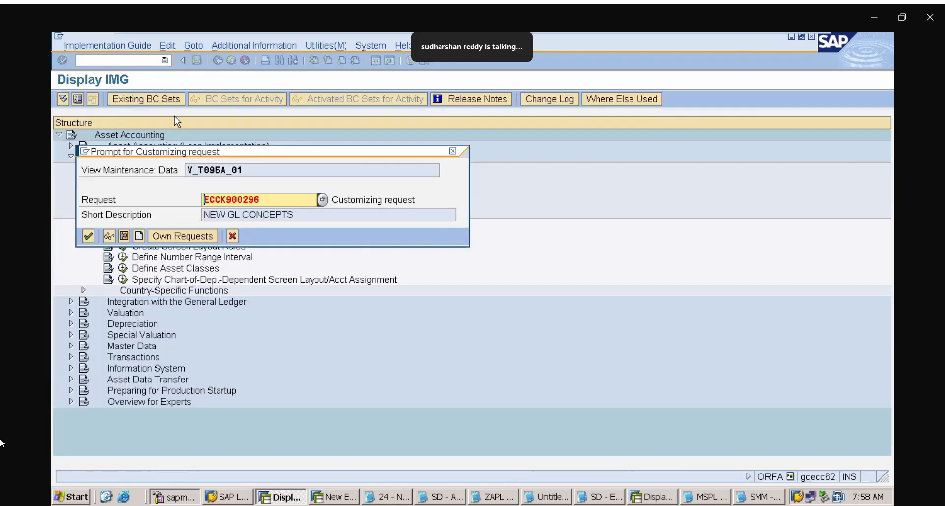
click(176, 235)
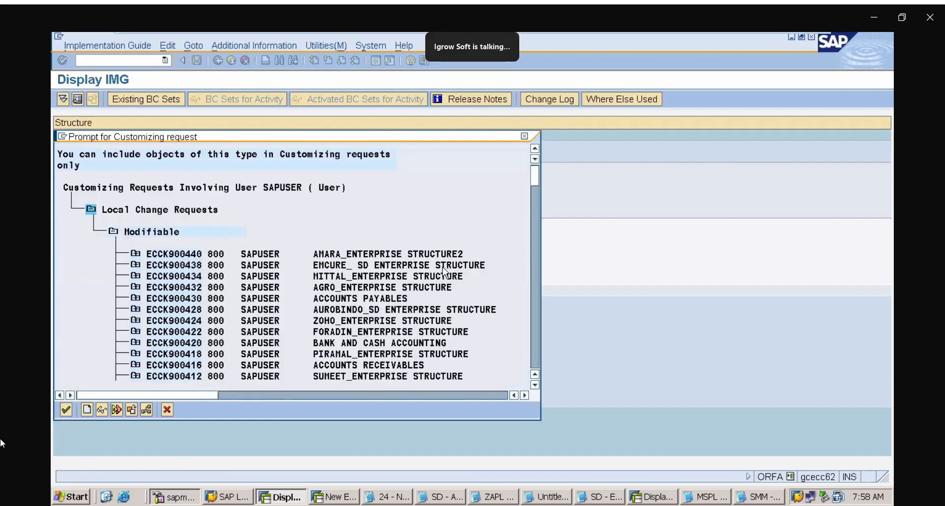
click(536, 217)
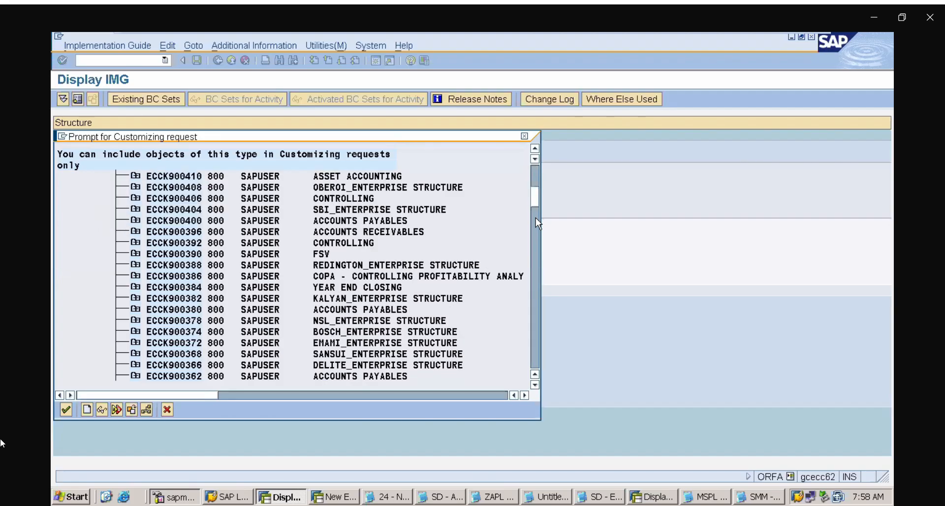
double_click(378, 177)
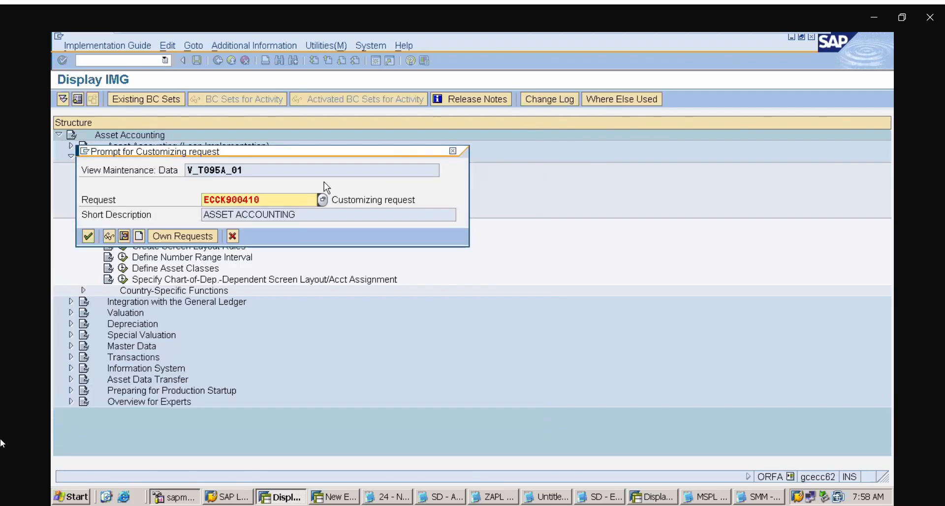
click(87, 237)
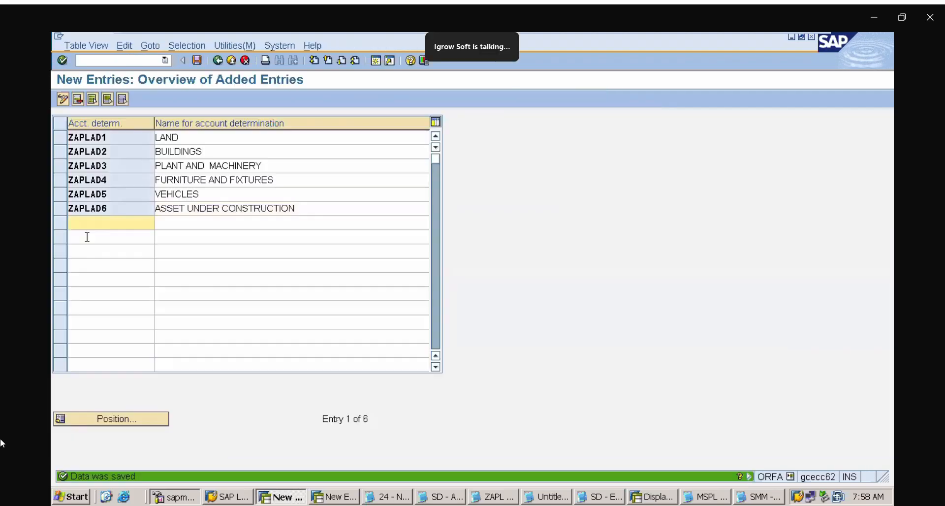
Return to the IMG structure and open the Create Screen Layout Rules activity under Asset Classes
click(217, 62)
click(218, 61)
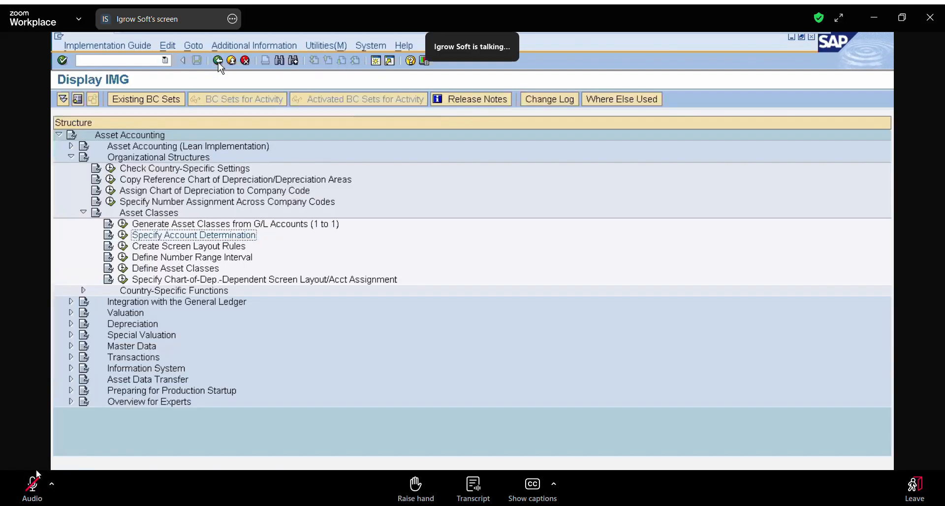
click(183, 247)
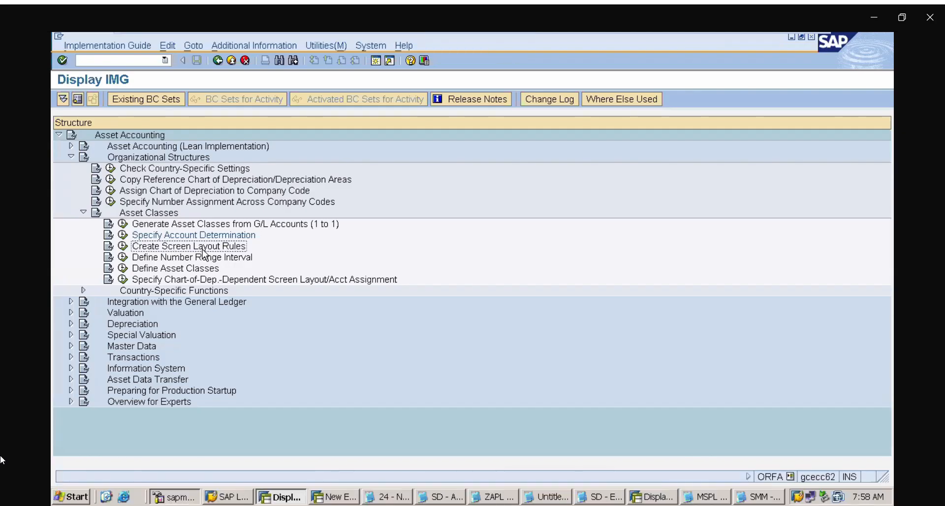
click(123, 248)
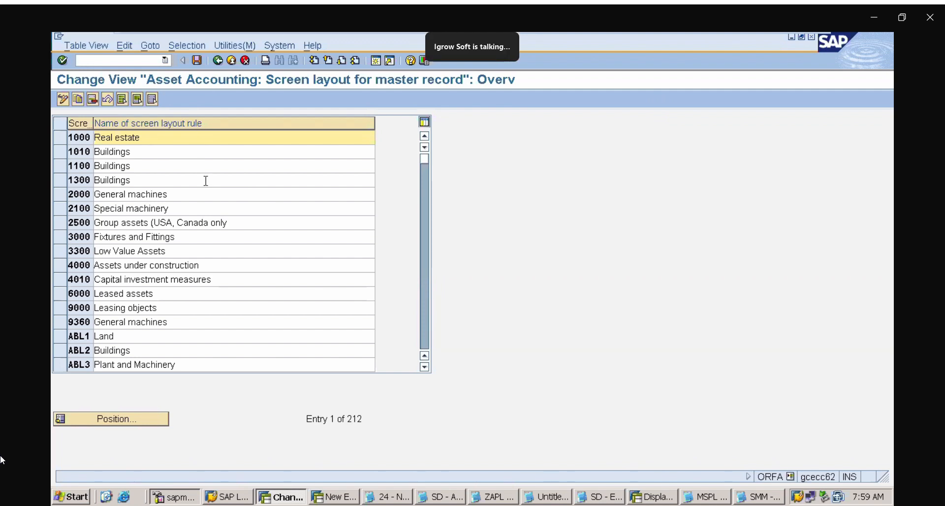
Select screen layout rules 1000, 1100, 2000, 3000, 3300 and 4000 and copy them as templates for new entries
click(58, 138)
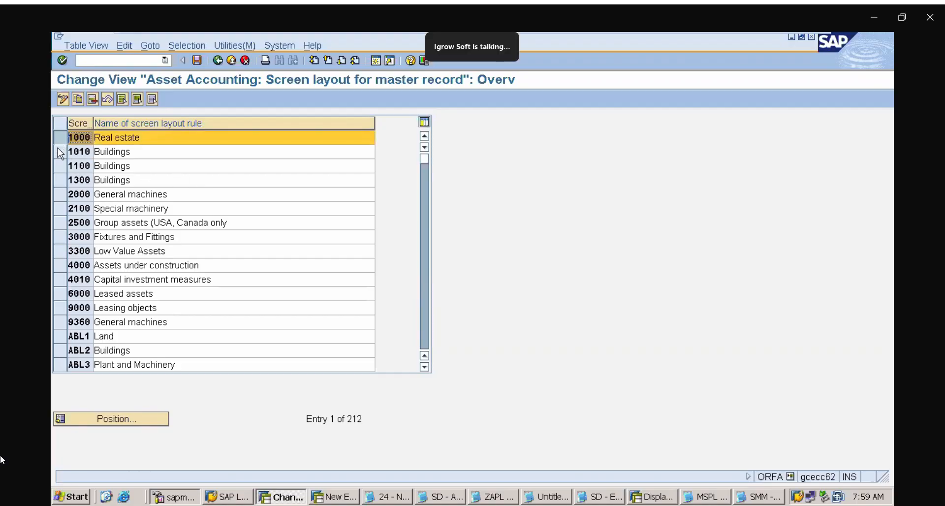
click(61, 167)
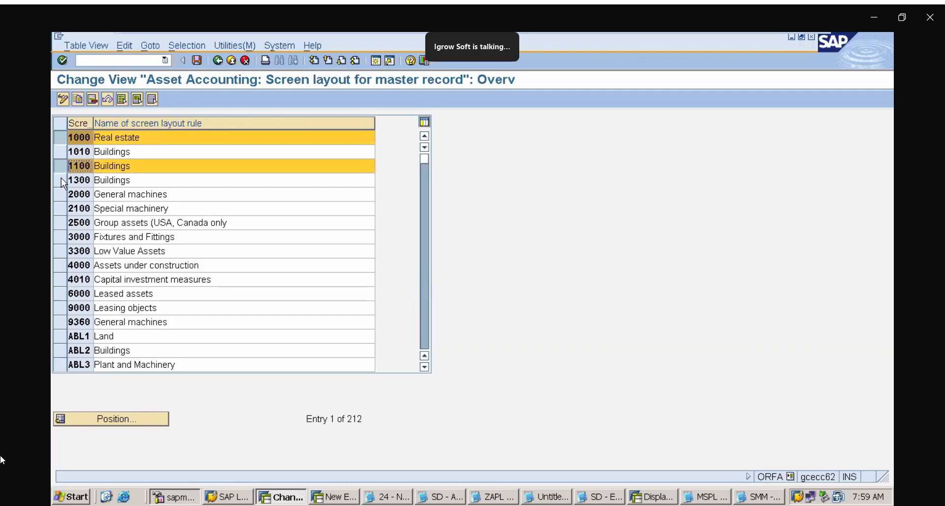
click(60, 195)
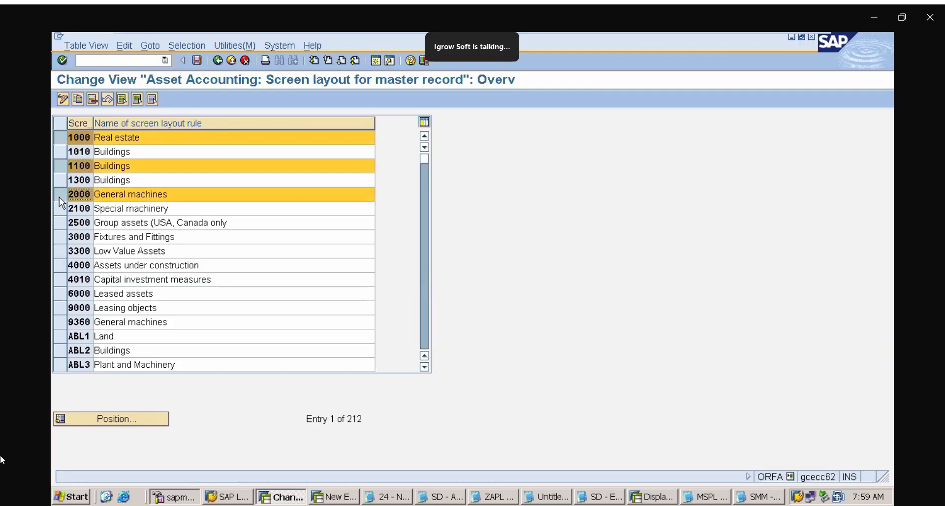
click(61, 237)
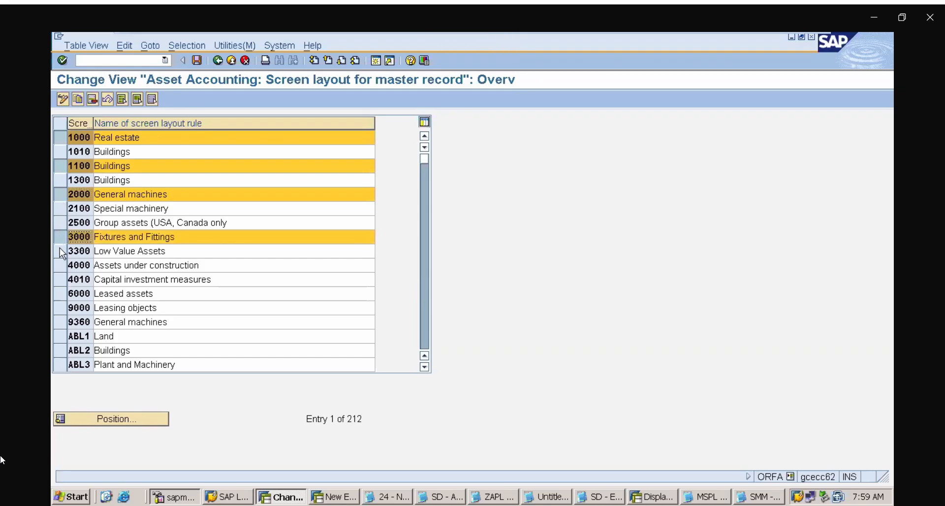
click(60, 252)
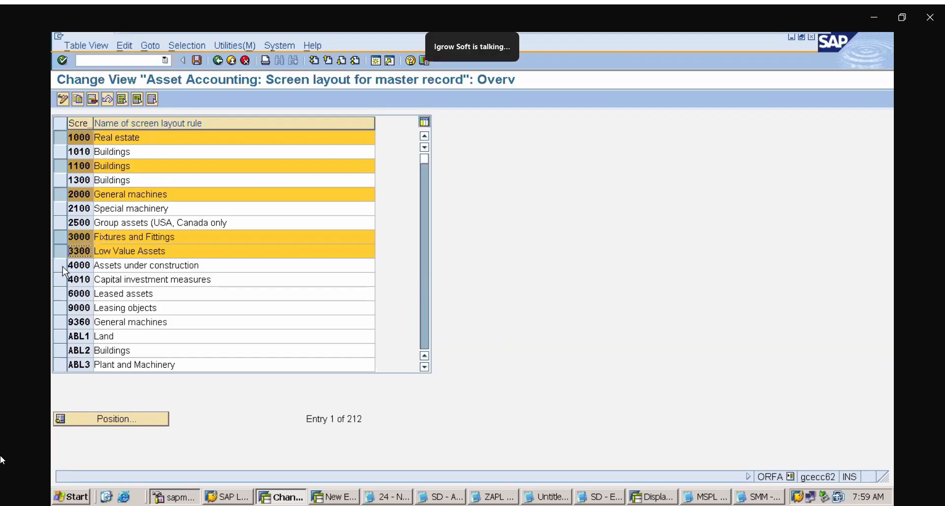
click(63, 267)
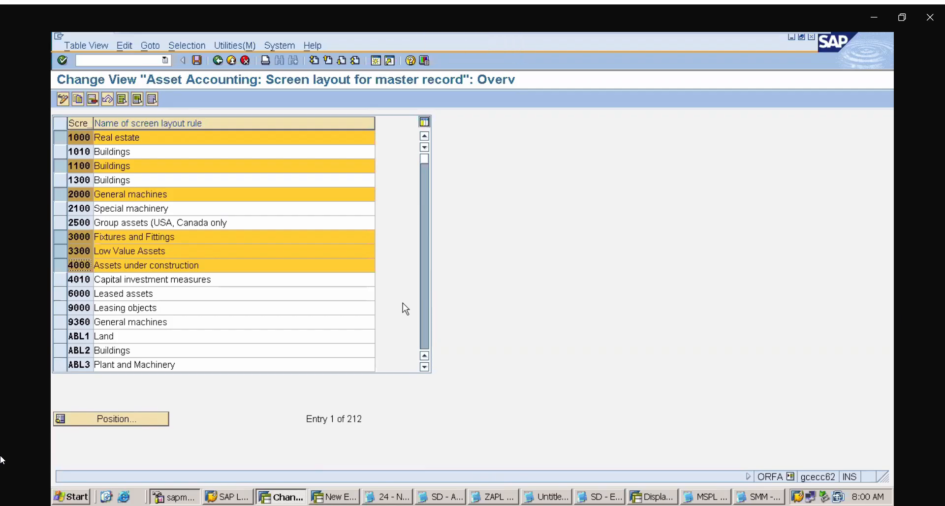
double_click(424, 367)
click(424, 367)
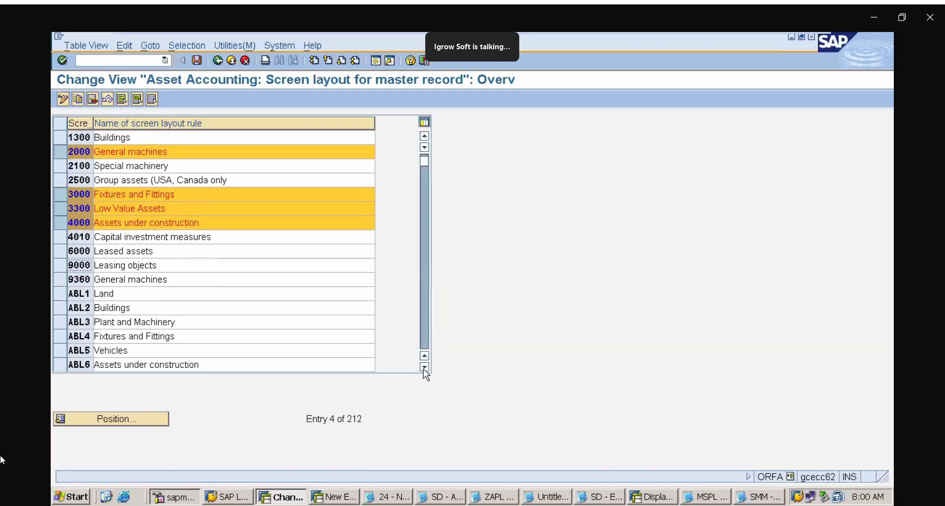
double_click(424, 367)
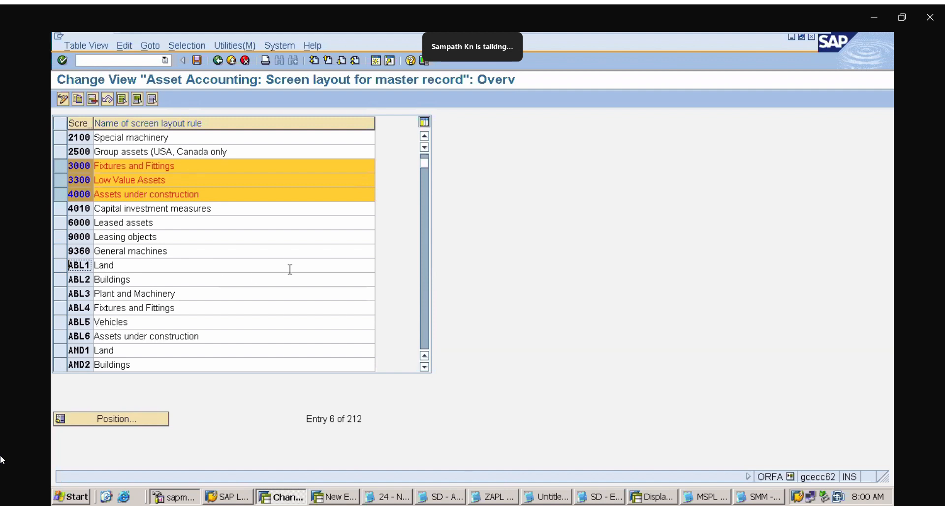
click(424, 136)
click(425, 136)
click(424, 136)
click(424, 136)
click(425, 136)
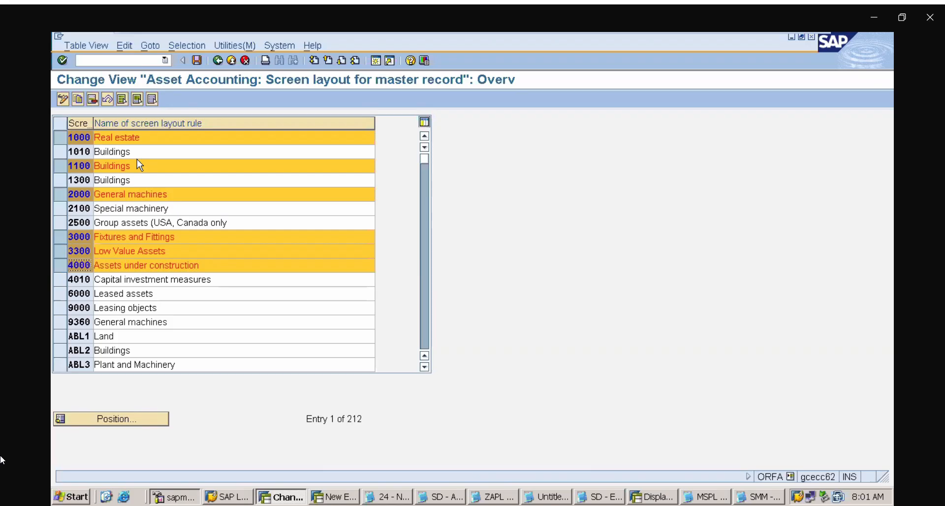
click(78, 100)
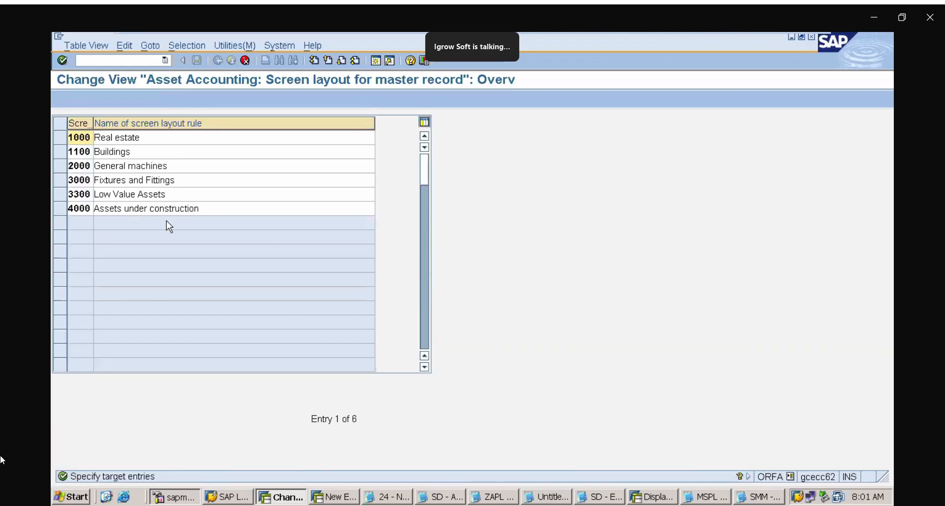
click(30, 486)
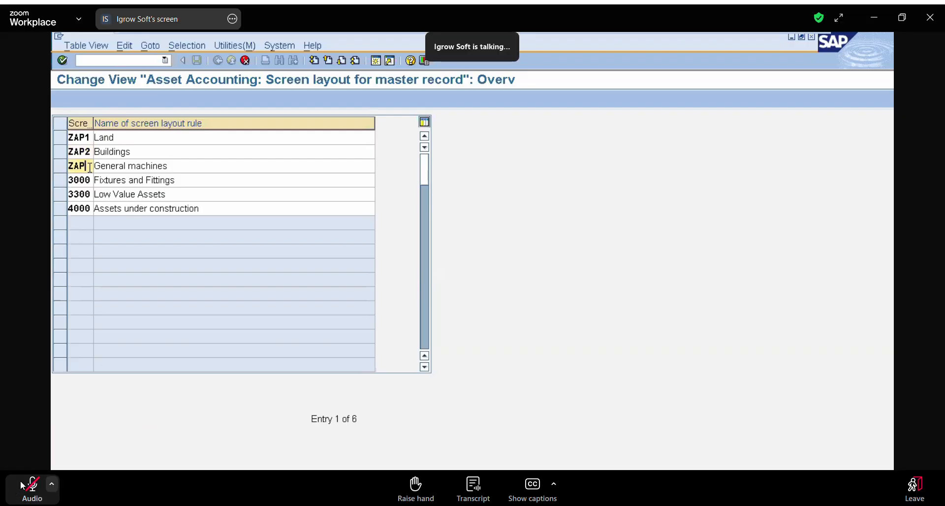
click(24, 480)
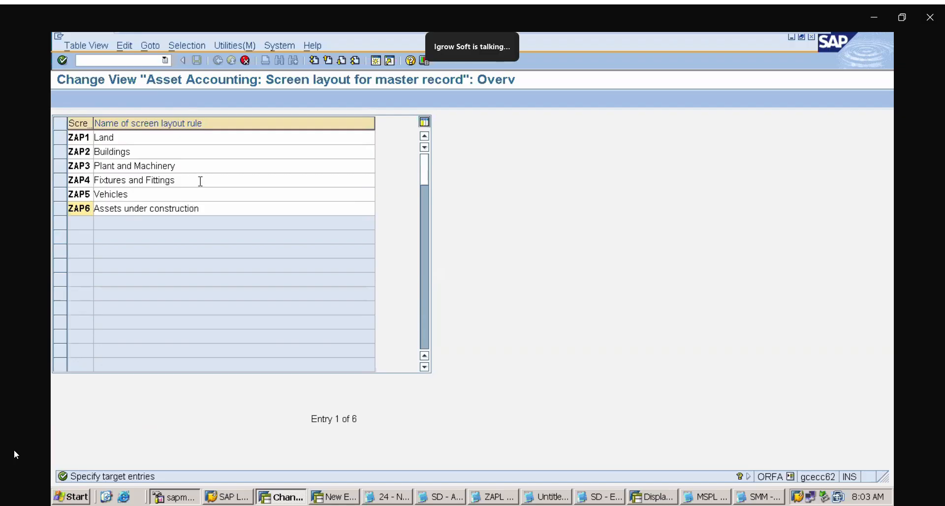
Rename screen layout rule ZAP4 to "Furniture and fixtures" and confirm the copied target entries
click(200, 181)
key(BackSpace)
key(BackSpace)
key(BackSpace)
key(BackSpace)
key(BackSpace)
key(BackSpace)
key(BackSpace)
key(BackSpace)
key(BackSpace)
key(BackSpace)
key(BackSpace)
key(BackSpace)
key(BackSpace)
key(BackSpace)
key(BackSpace)
key(BackSpace)
key(BackSpace)
key(BackSpace)
key(BackSpace)
key(BackSpace)
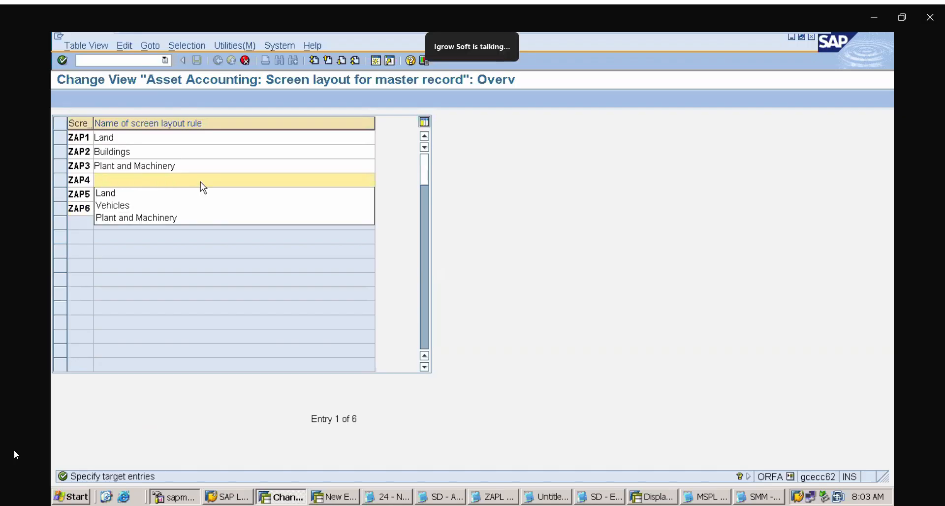
text(FUNI)
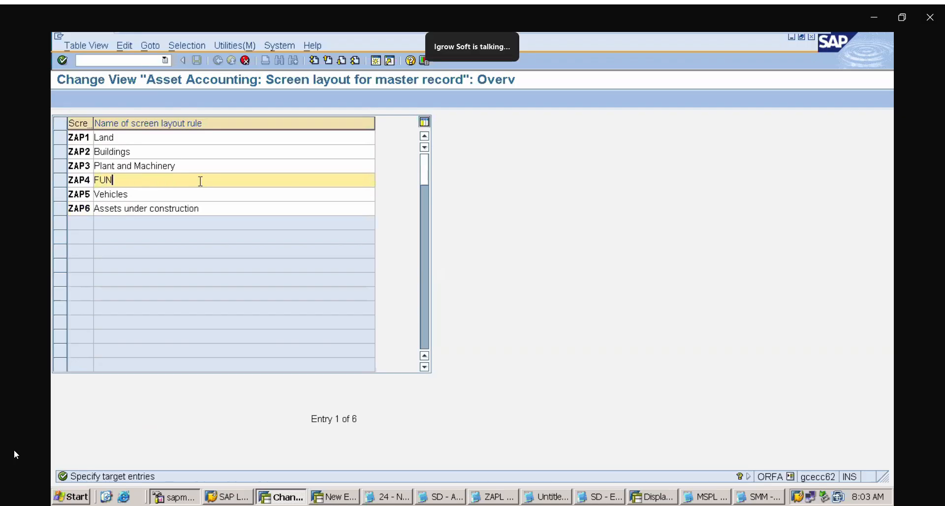
key(BackSpace)
key(BackSpace)
key(BackSpace)
key(BackSpace)
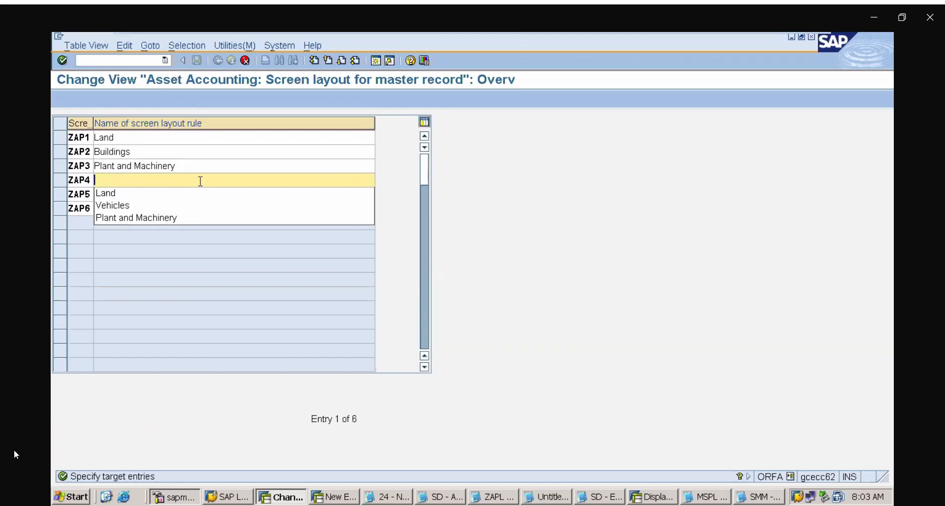
text(Fu)
key(BackSpace)
key(BackSpace)
text(Furniture)
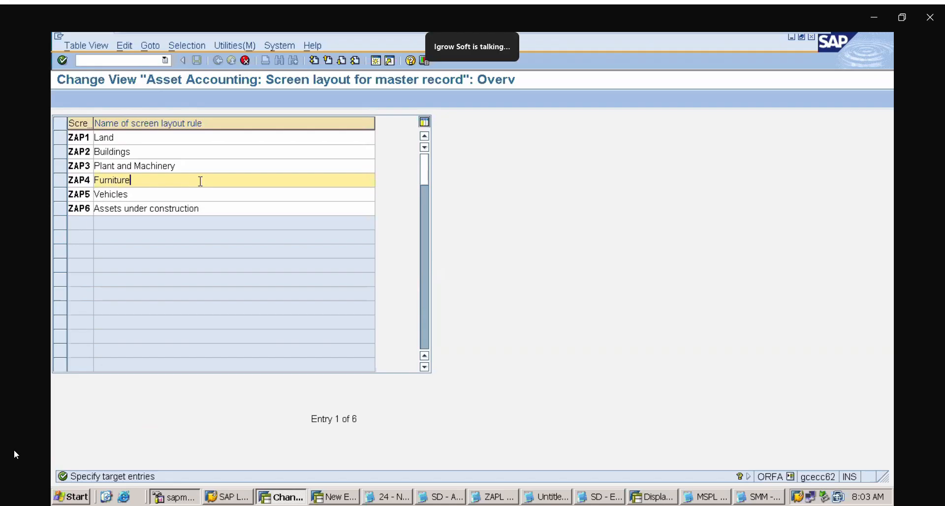
text( and ix)
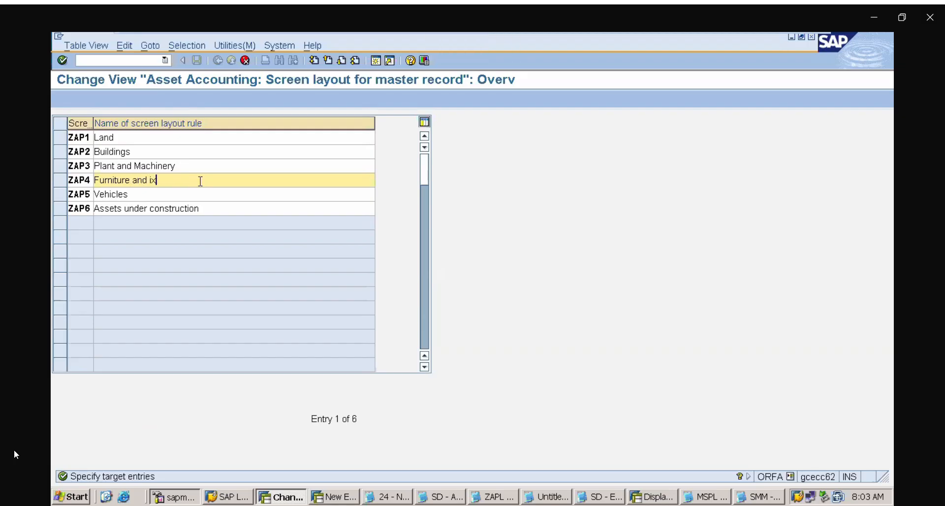
key(BackSpace)
key(BackSpace)
text(fic)
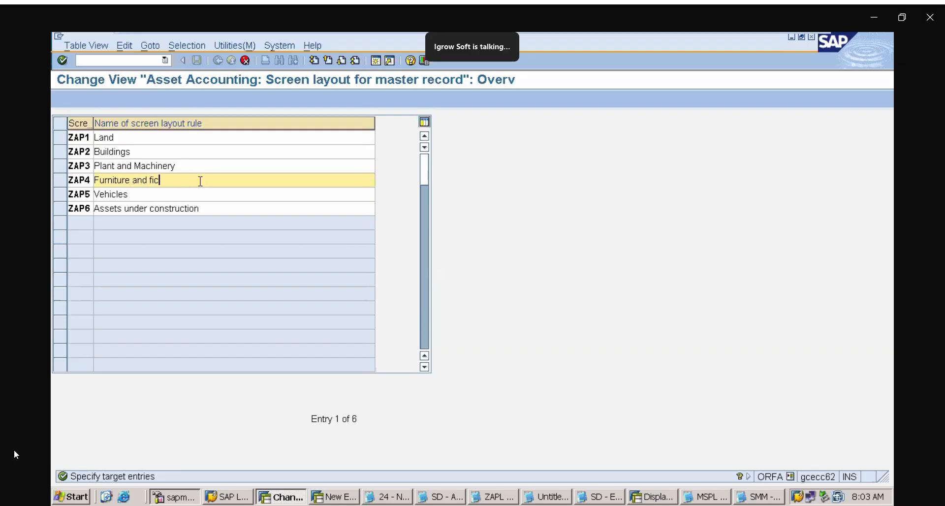
key(BackSpace)
text(xtures)
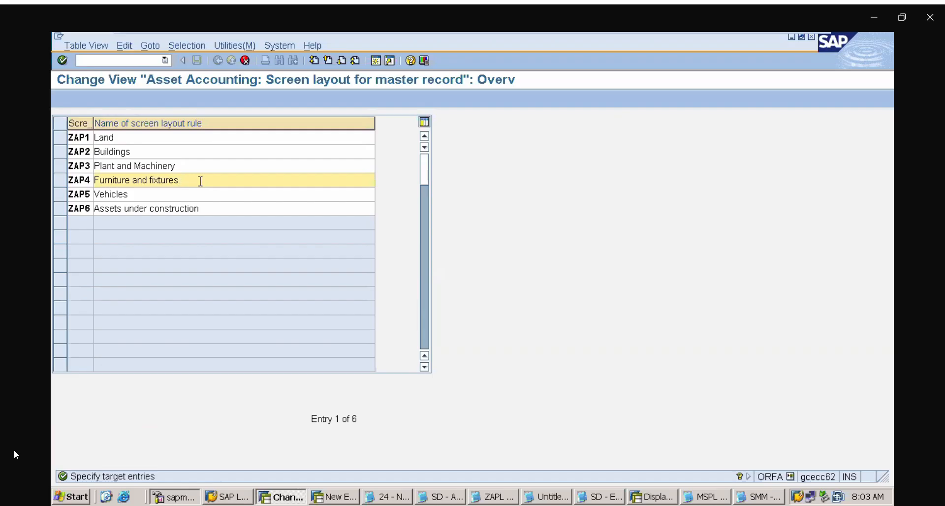
key(Return)
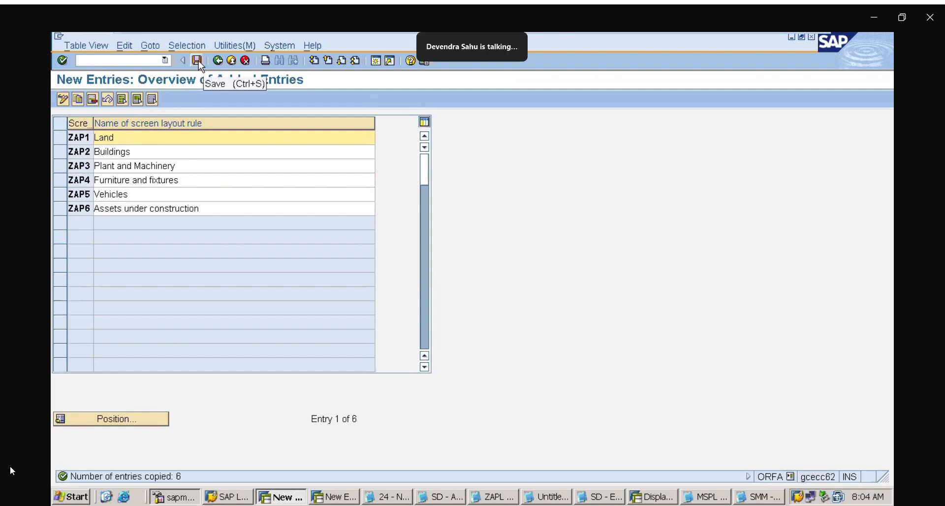
Save the new screen layout rules under the ASSET ACCOUNTING customizing request ECCK900410
click(198, 60)
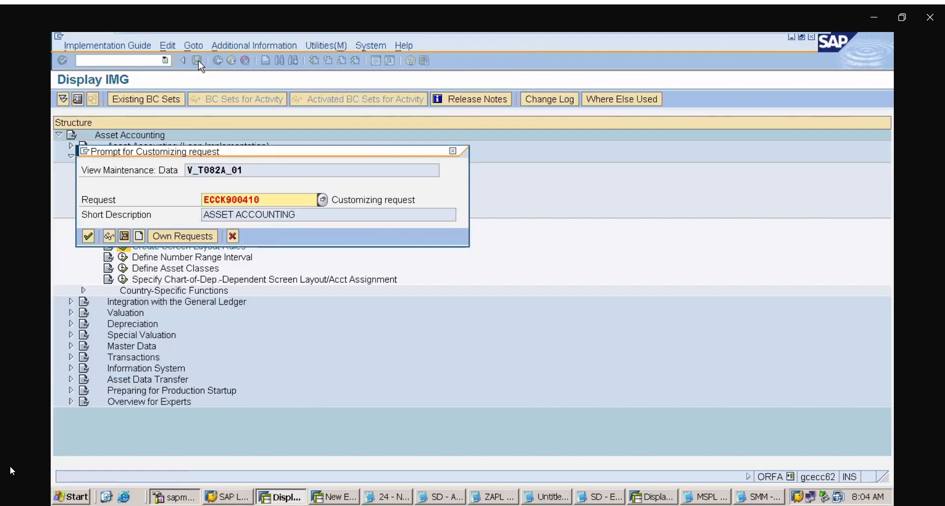
click(89, 234)
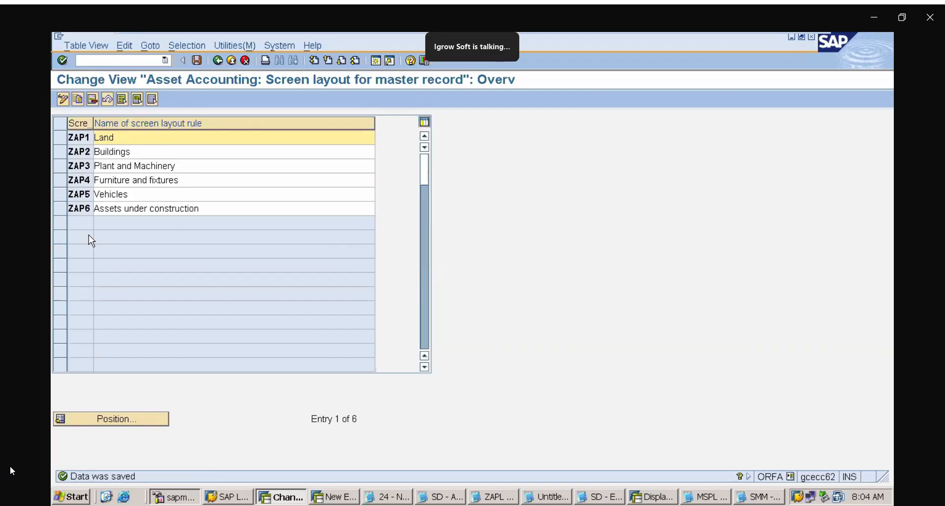
mouse_move(569, 40)
click(197, 60)
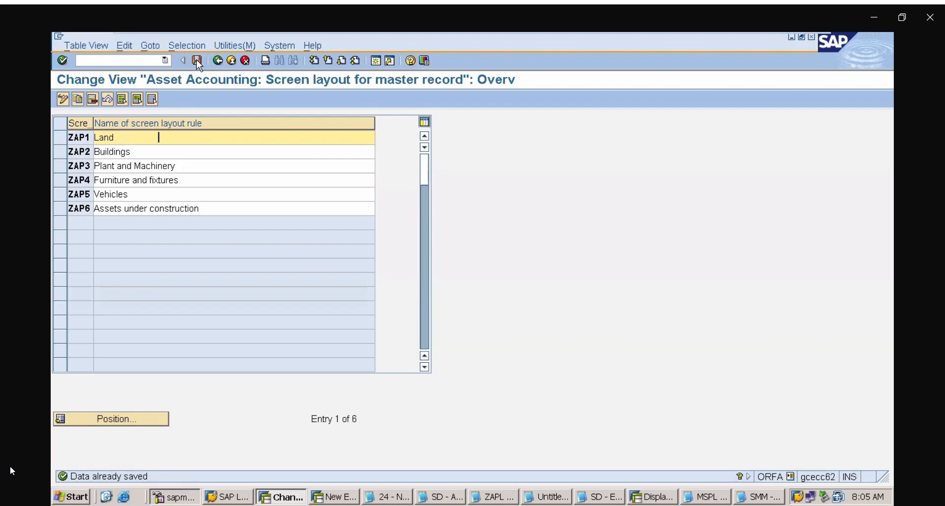
click(121, 60)
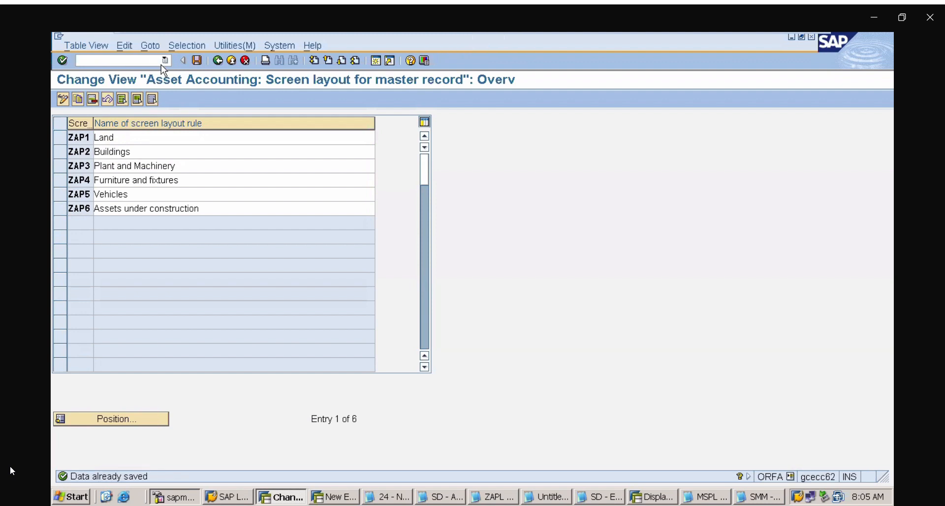
Return to the IMG structure and open the Define Number Range Interval activity under Asset Classes
click(220, 64)
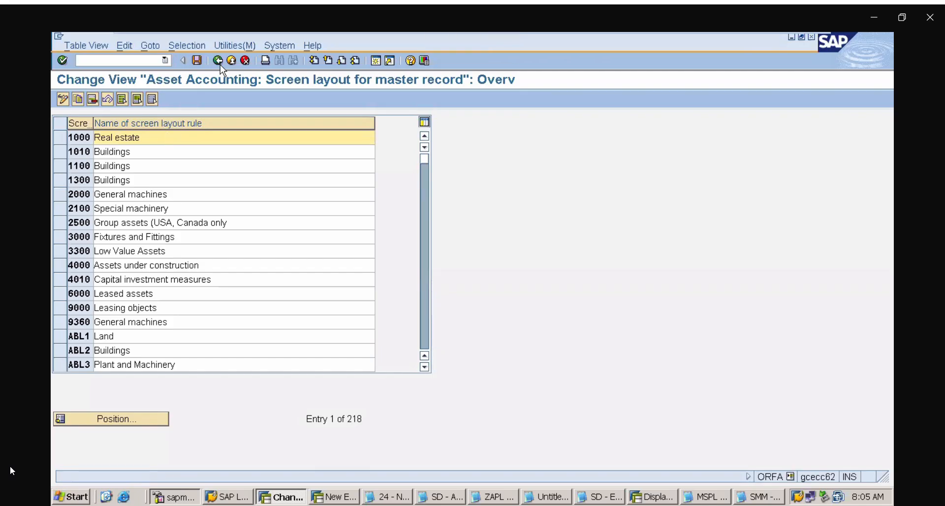
click(220, 64)
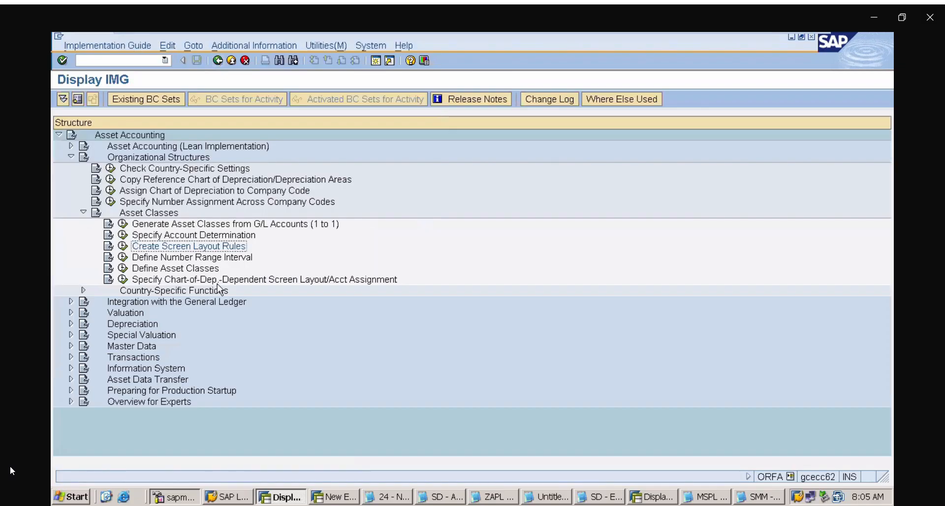
click(204, 261)
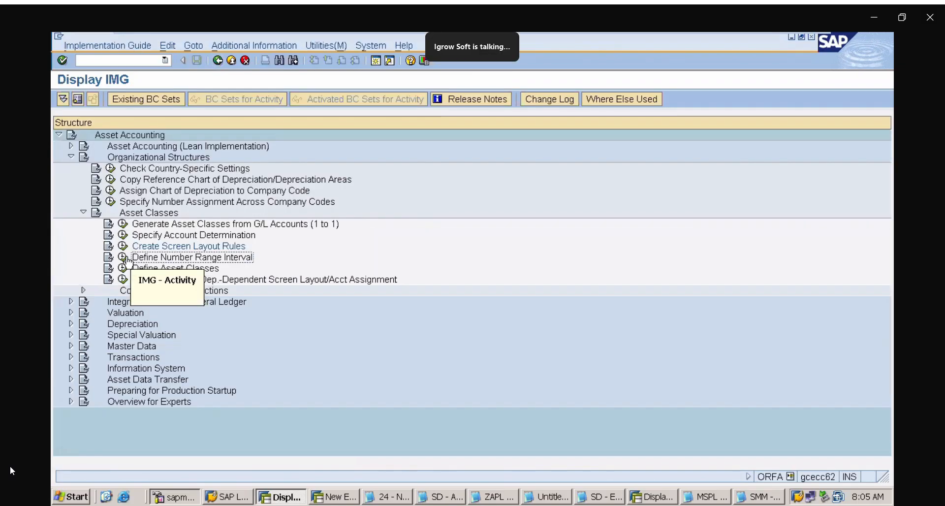
click(124, 258)
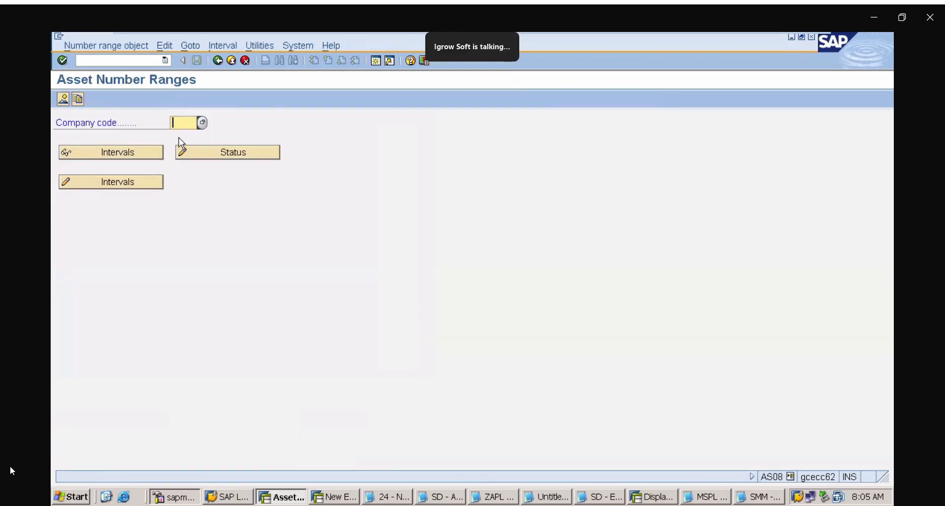
Enter company code ZAPL for the asset number ranges and open its intervals for changing
text(zapl)
click(188, 136)
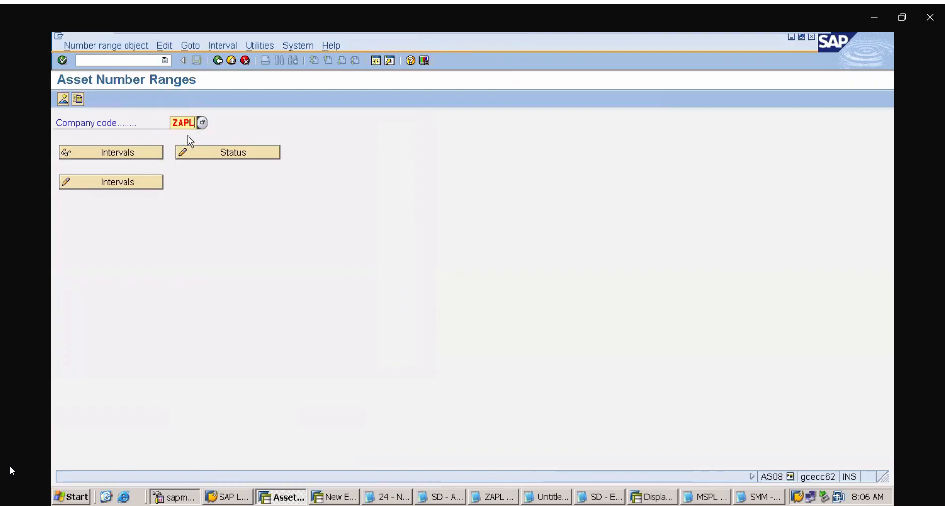
mouse_move(12, 484)
click(115, 182)
click(10, 479)
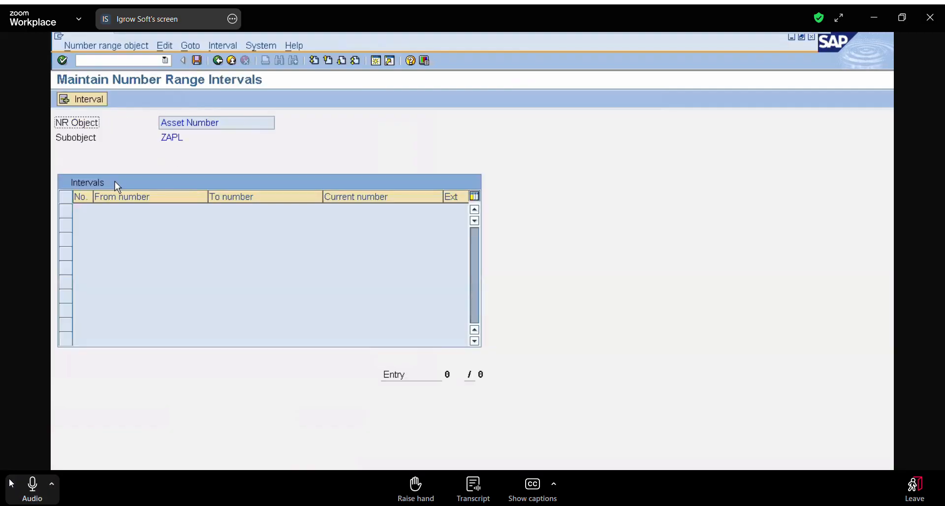
Insert asset number range interval 01 for ZAPL running from 100001 to 199999
click(85, 100)
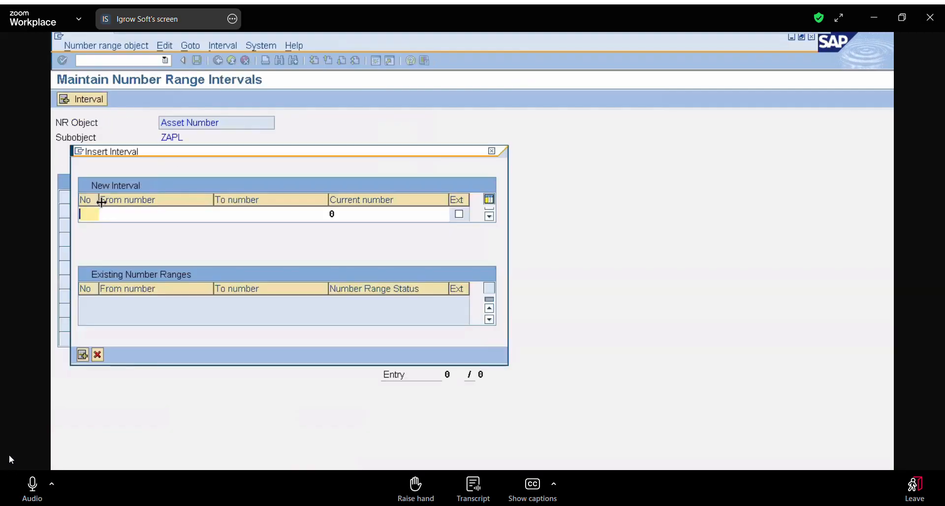
text(01)
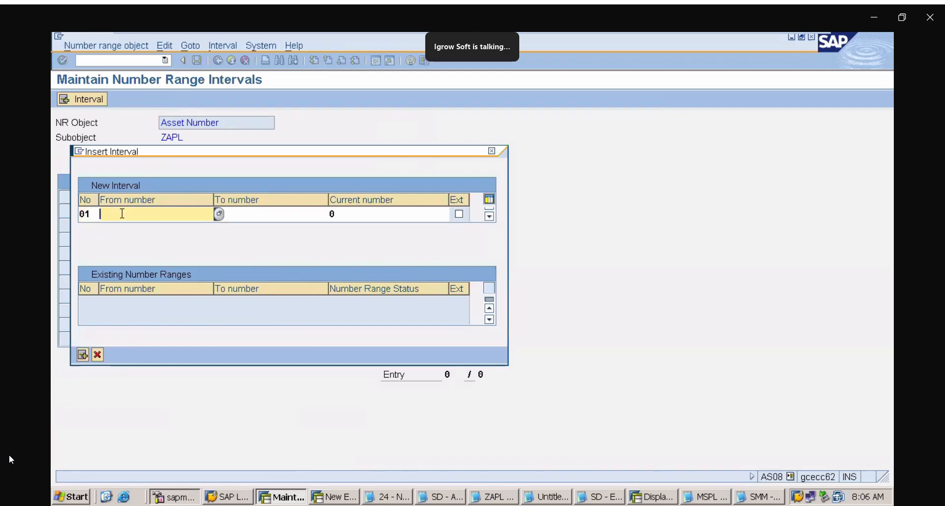
text(100000)
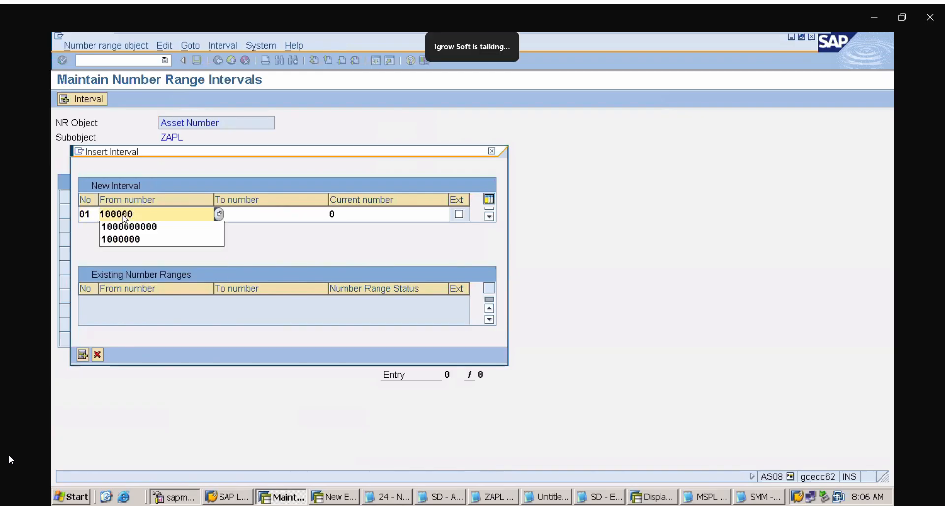
key(BackSpace)
text(1)
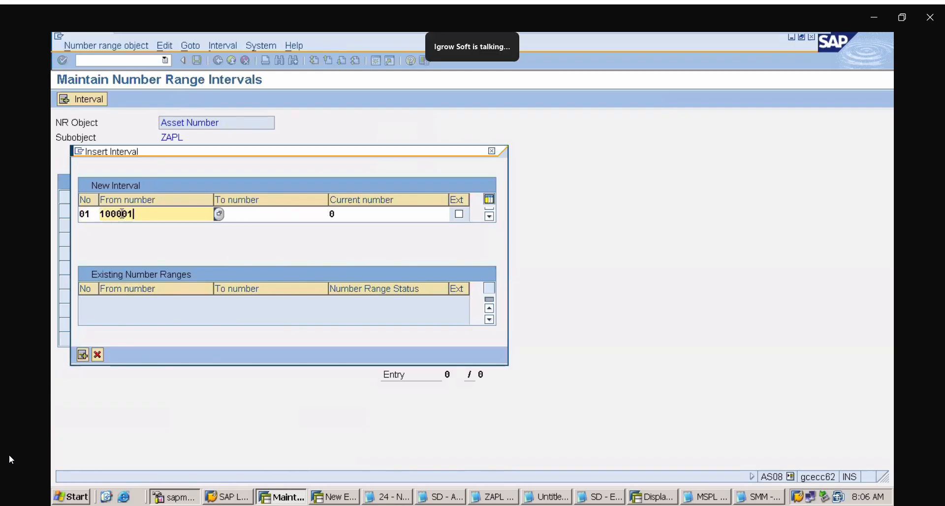
click(245, 214)
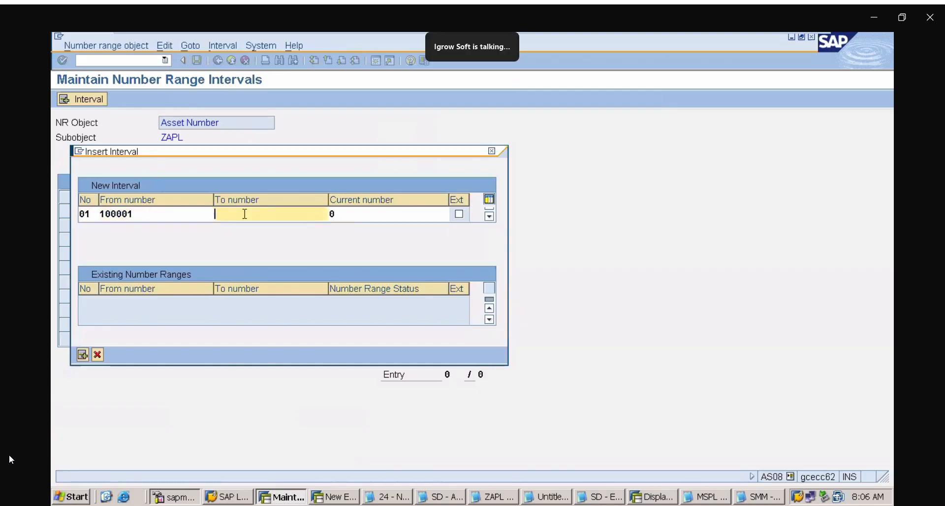
text(199999)
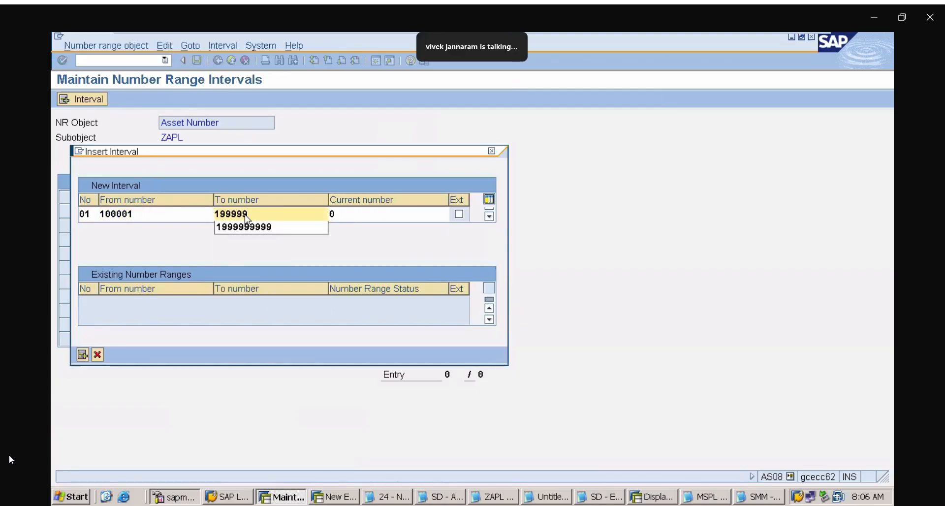
click(346, 162)
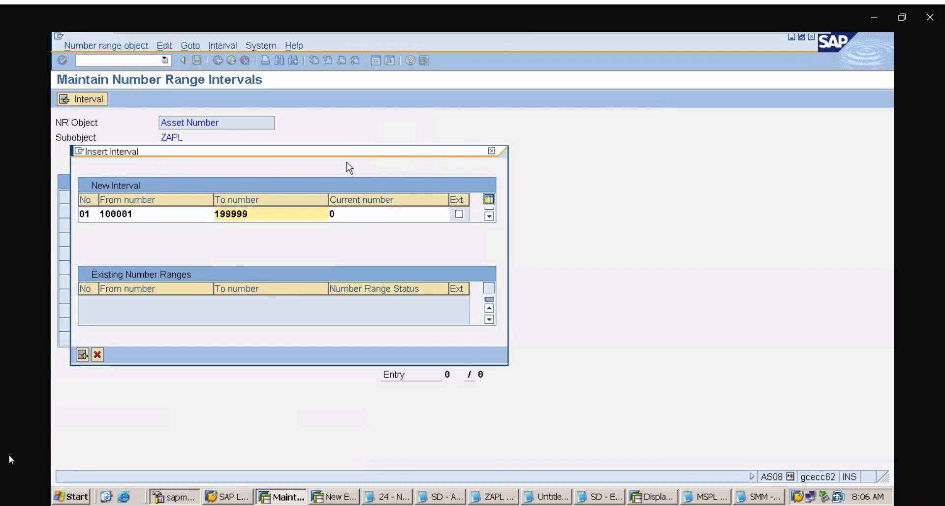
key(Return)
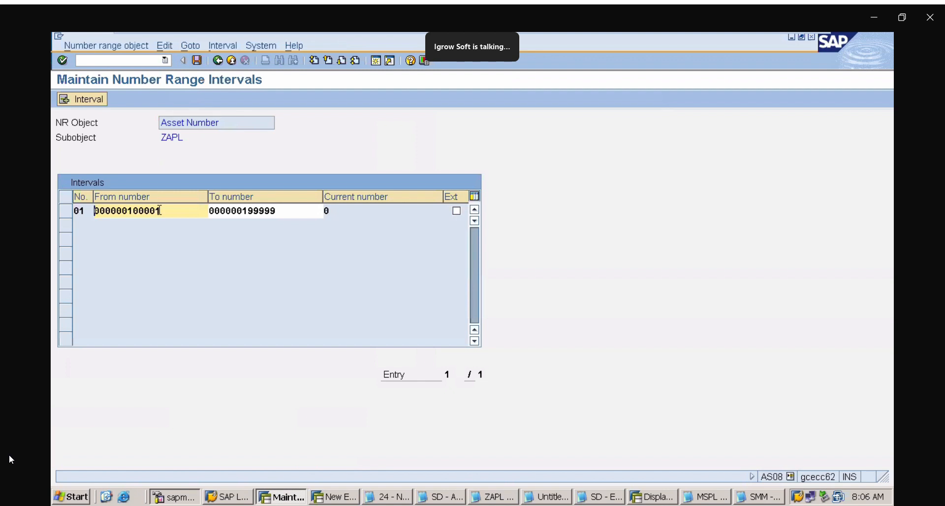
Insert asset number range interval 02 running from 200001 to 299999
click(86, 100)
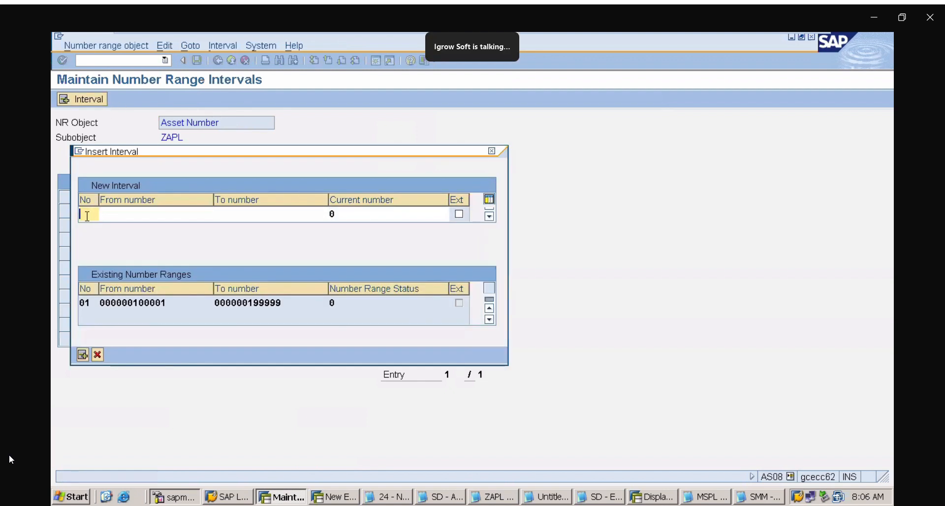
text(02)
click(121, 214)
text(2000)
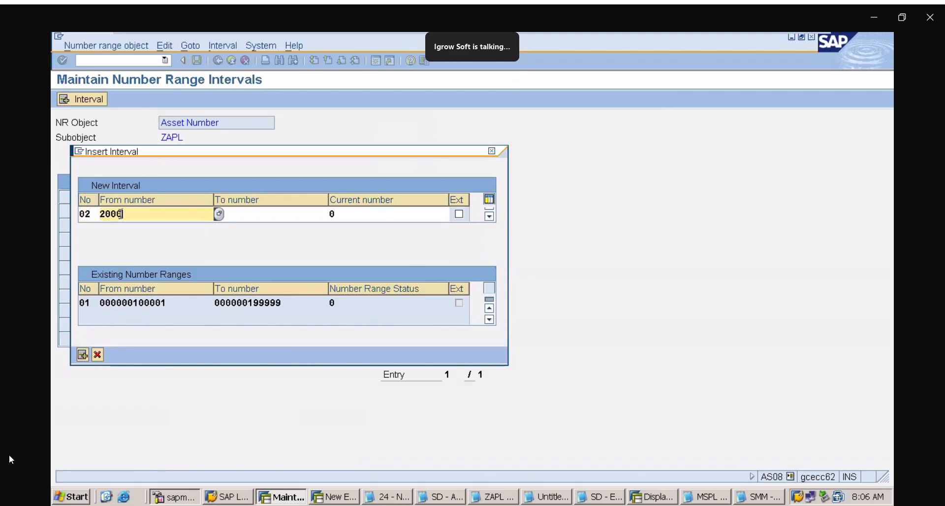
text(01)
click(246, 211)
text(299999)
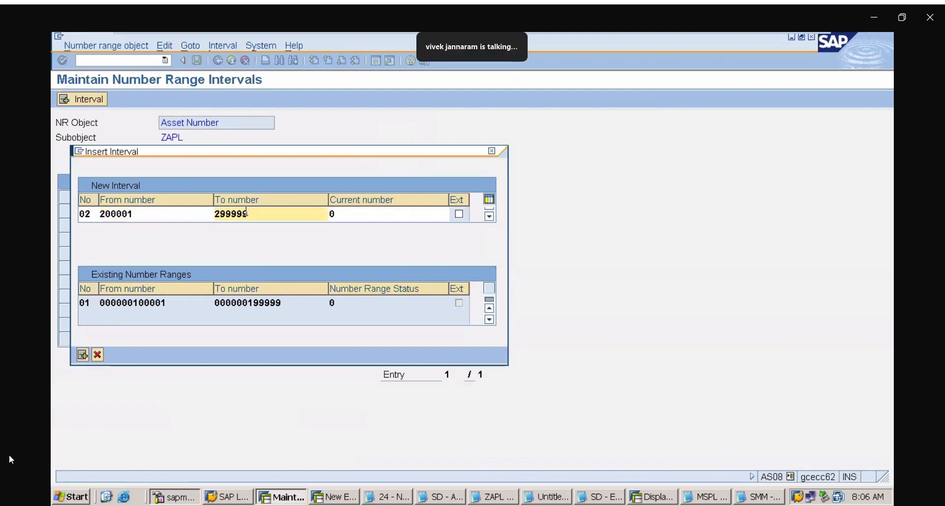
key(Return)
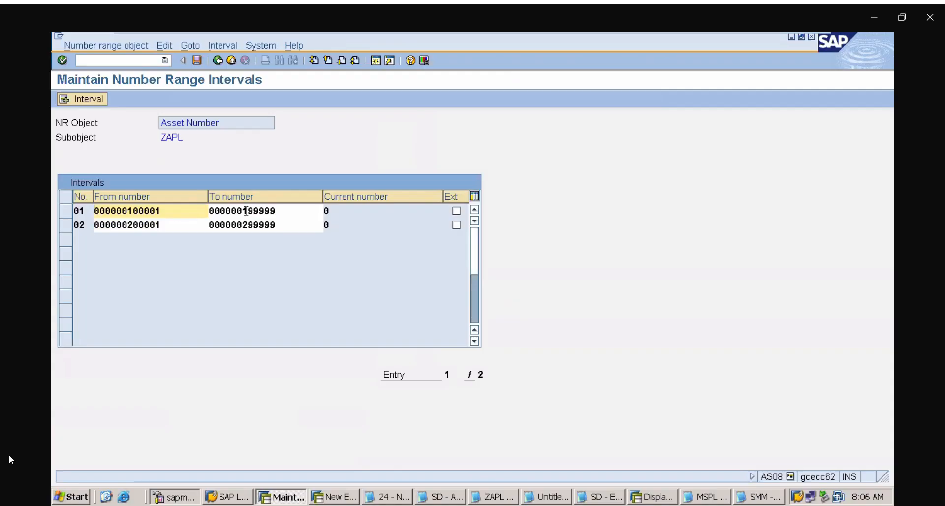
Insert asset number range interval 03 running from 300001 to 399999
click(89, 104)
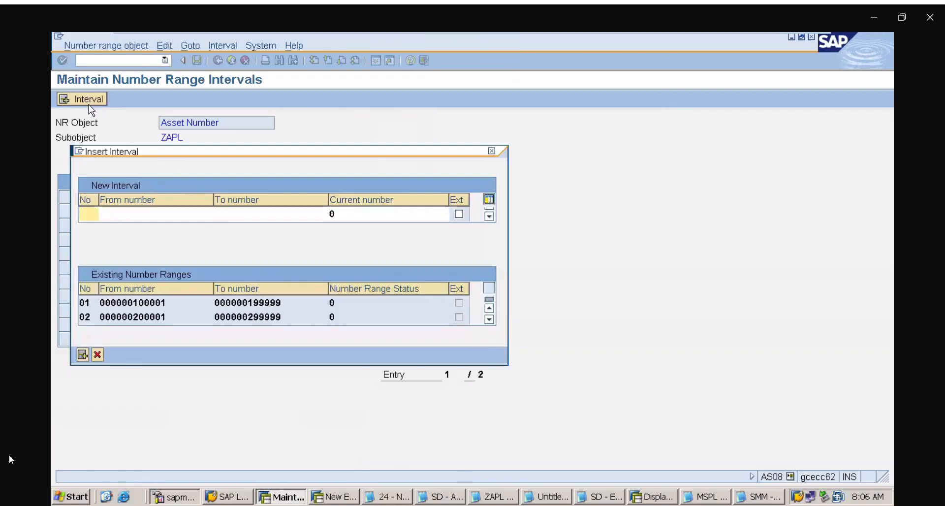
text(03)
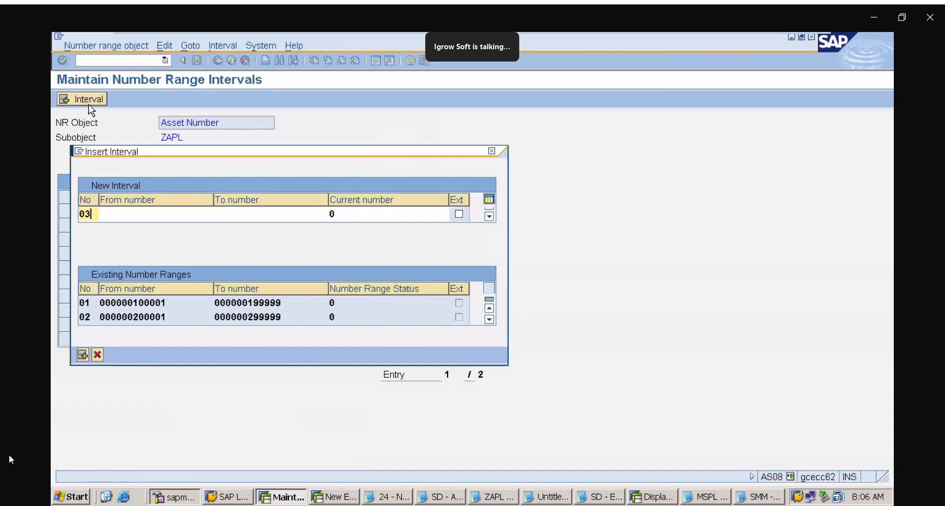
click(113, 215)
text(300)
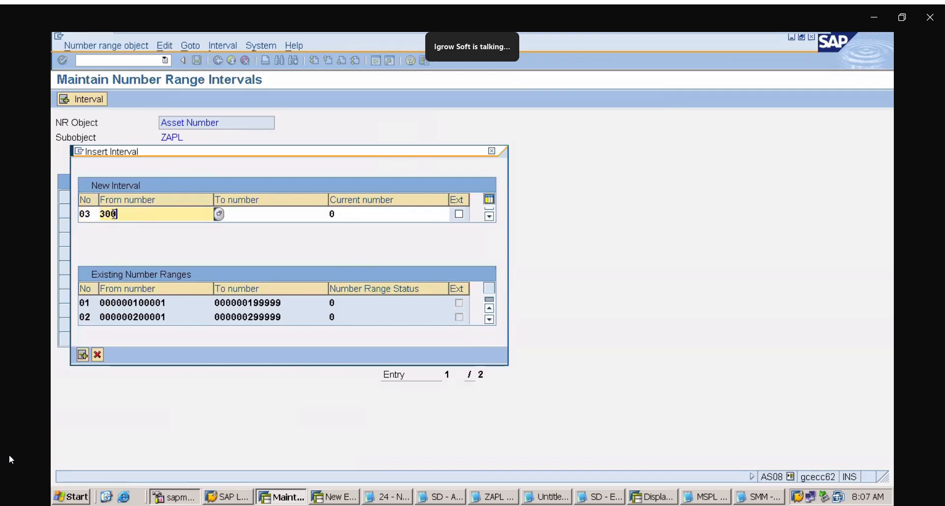
text(001)
click(265, 210)
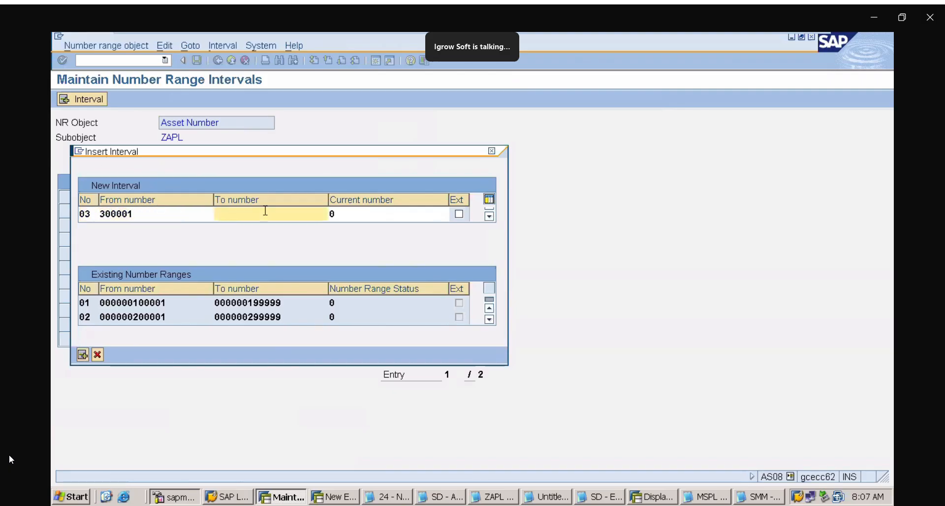
text(399999)
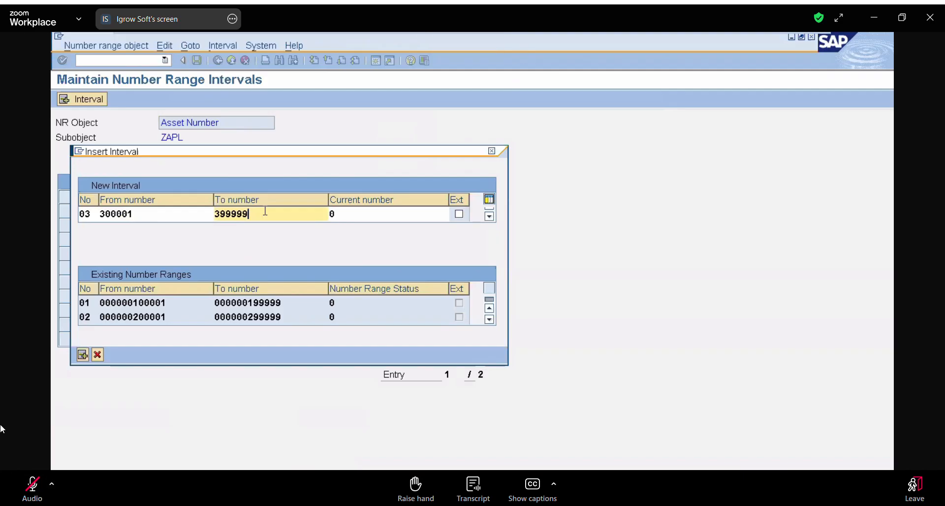
key(Return)
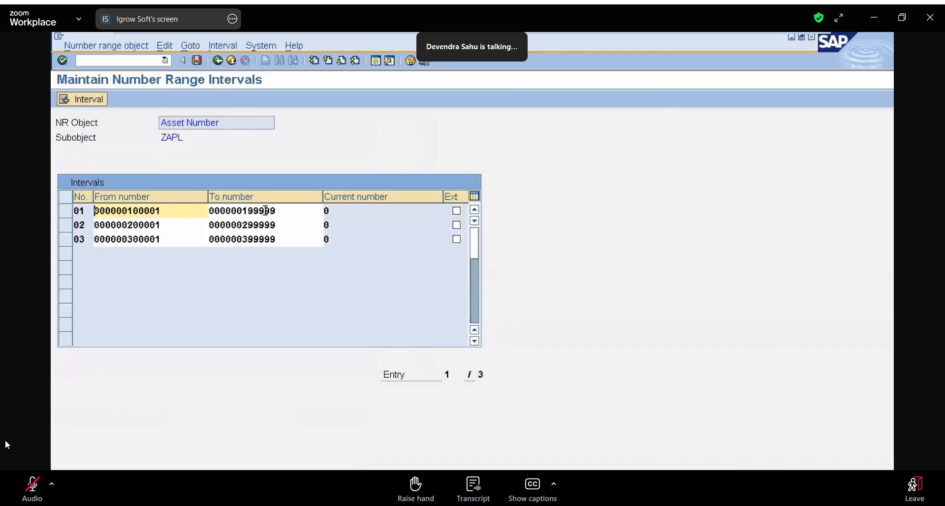
Insert asset number range interval 04 running from 400001 to 499999
click(85, 100)
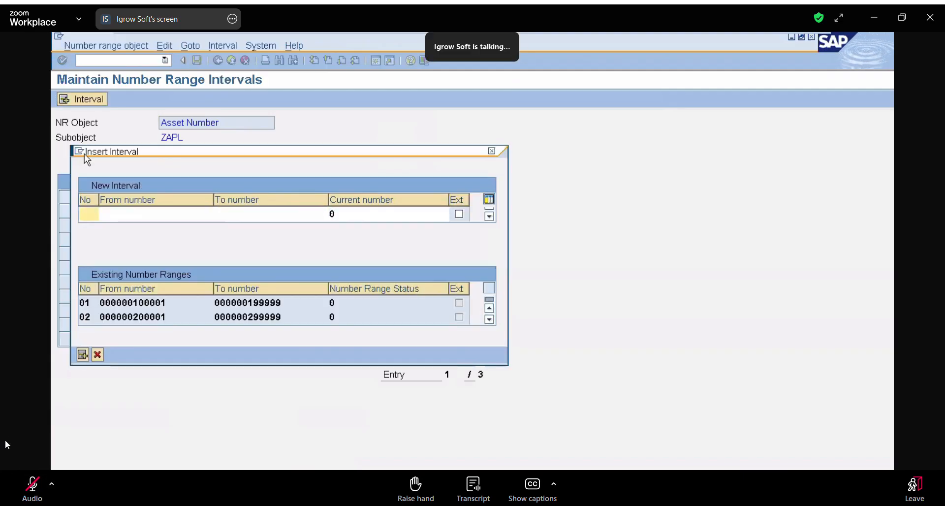
click(89, 214)
text(04)
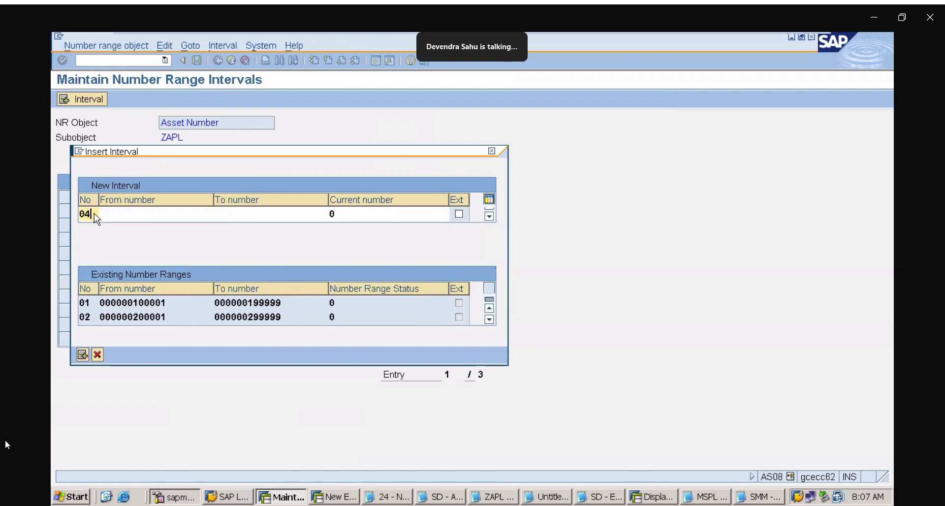
click(129, 214)
text(40)
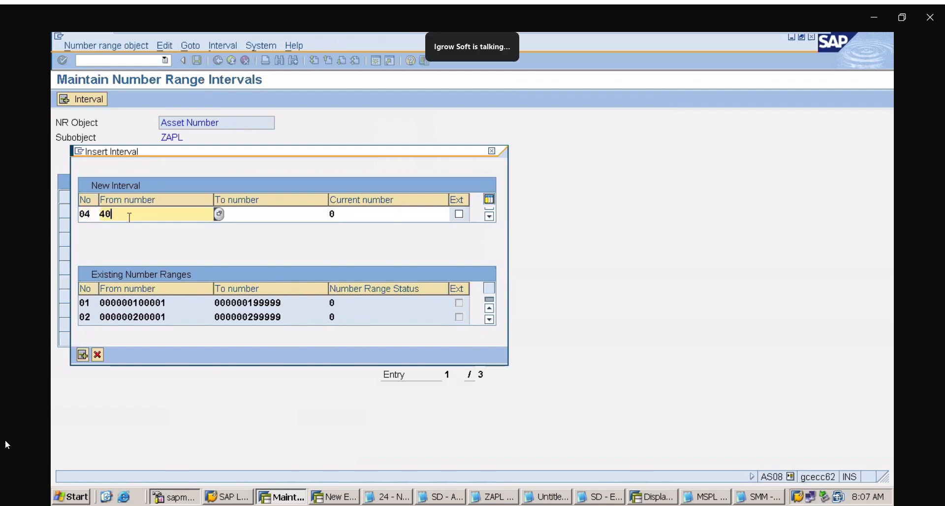
text(0001)
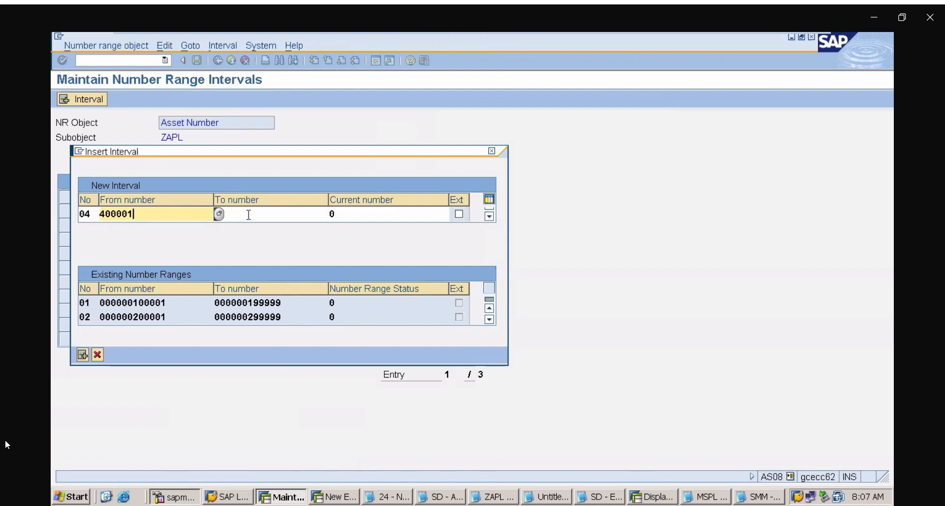
click(248, 214)
text(499999)
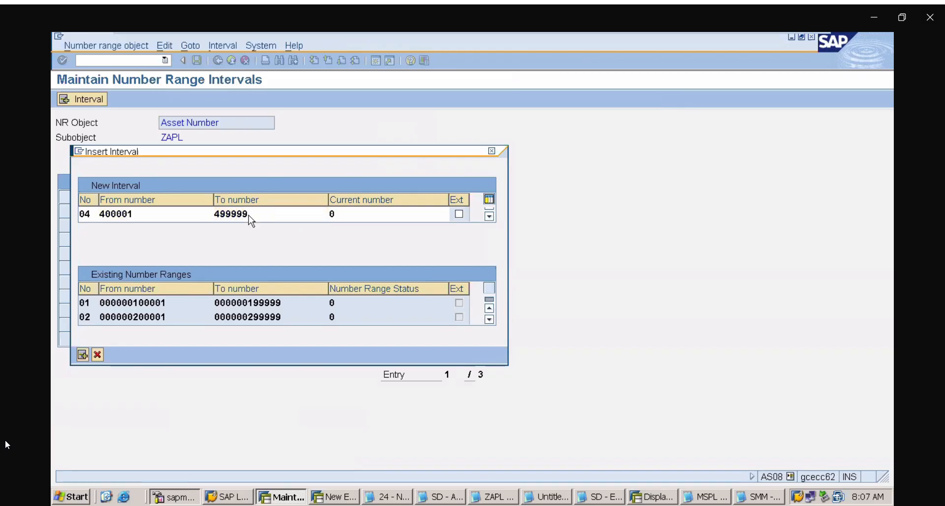
key(Return)
Insert asset number range interval 05 running from 500001 to 599999
click(80, 98)
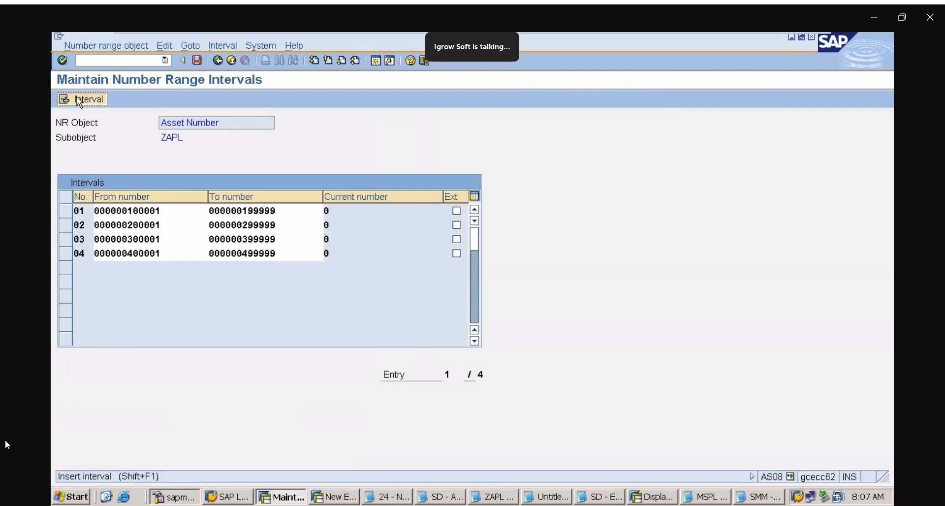
text(05)
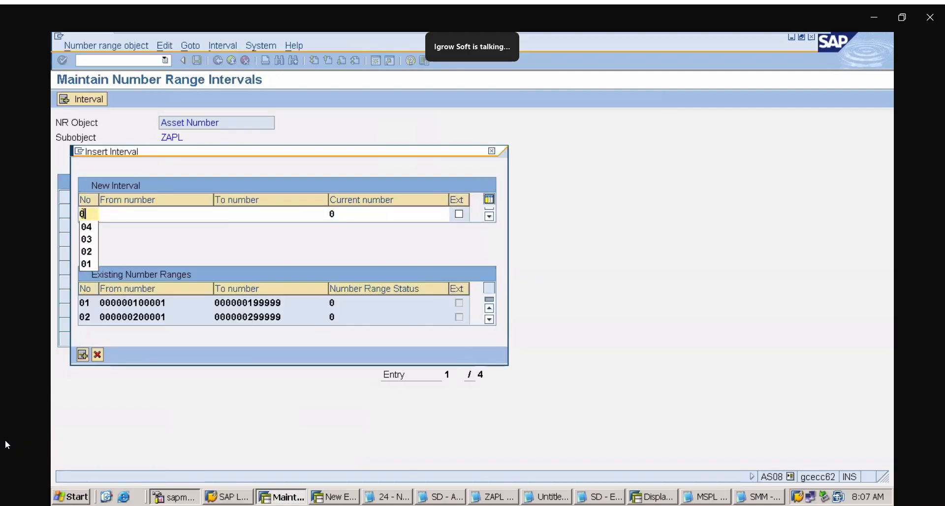
click(125, 217)
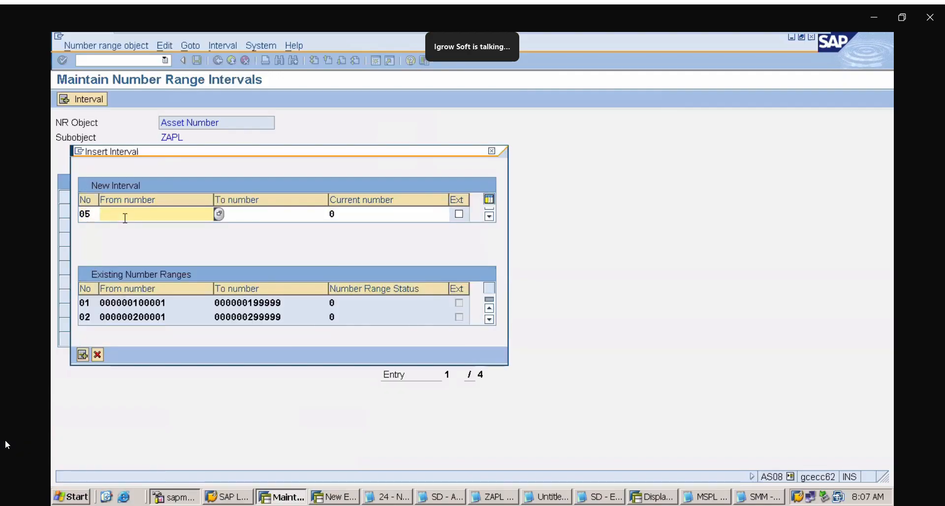
text(500001)
click(244, 215)
text(5999)
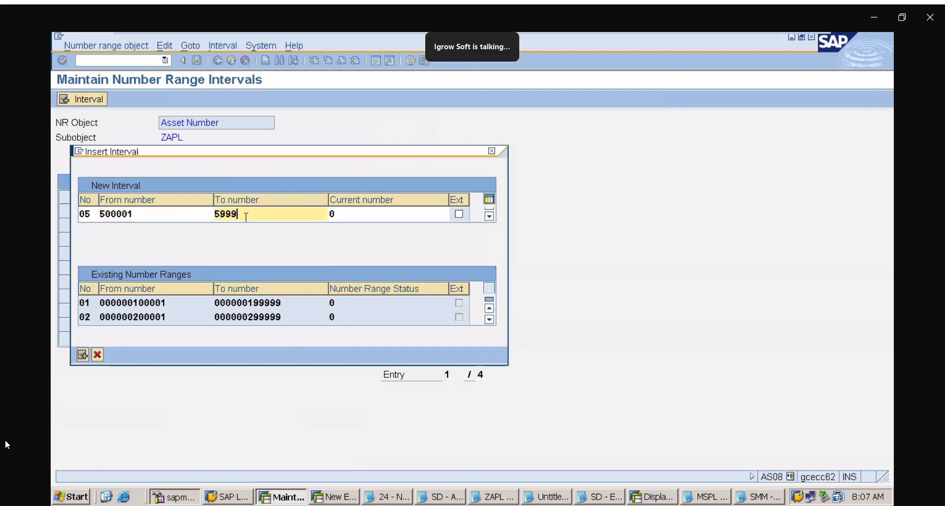
text(99)
key(Return)
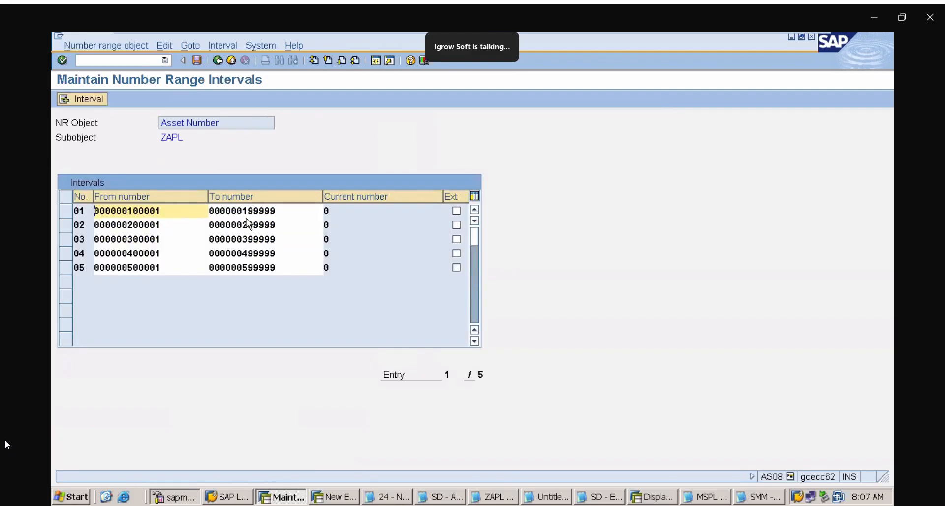
Insert asset number range interval 06 running from 600001 to 699999
click(93, 101)
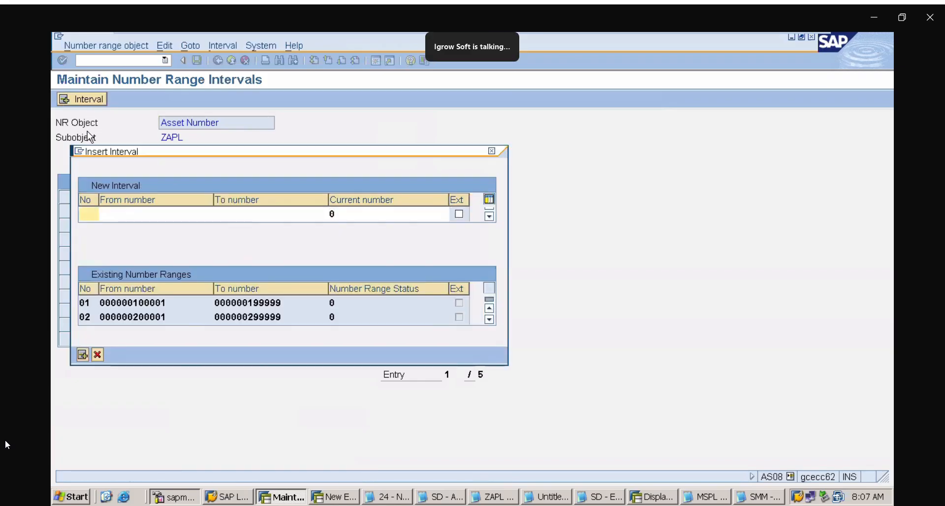
text(06)
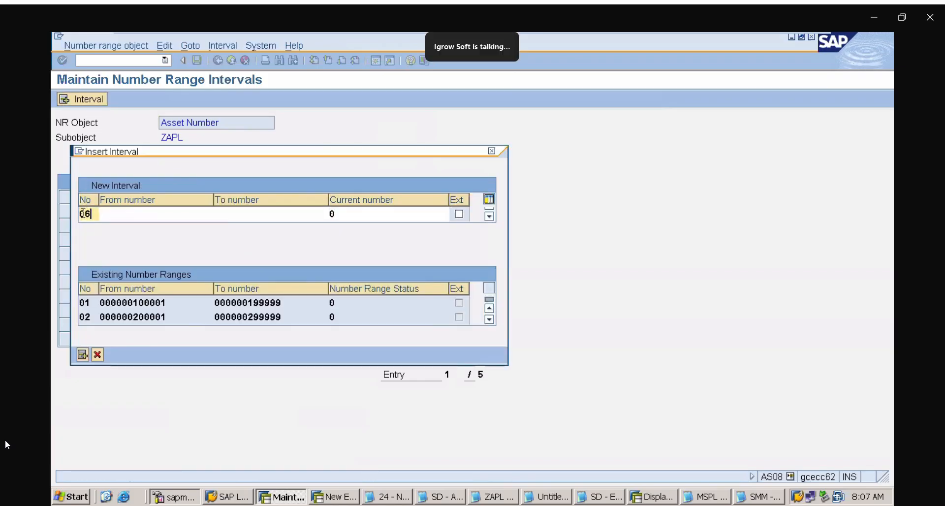
key(Tab)
text(60000)
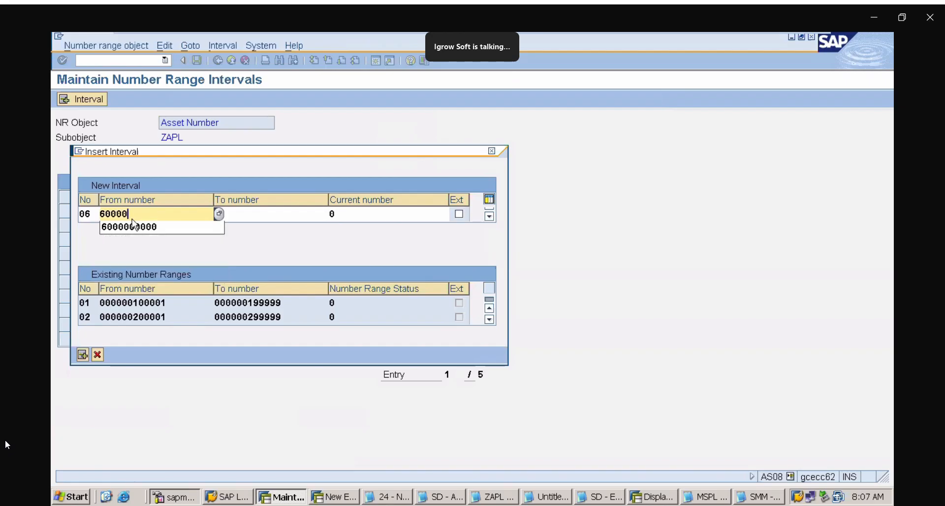
text(1)
click(241, 211)
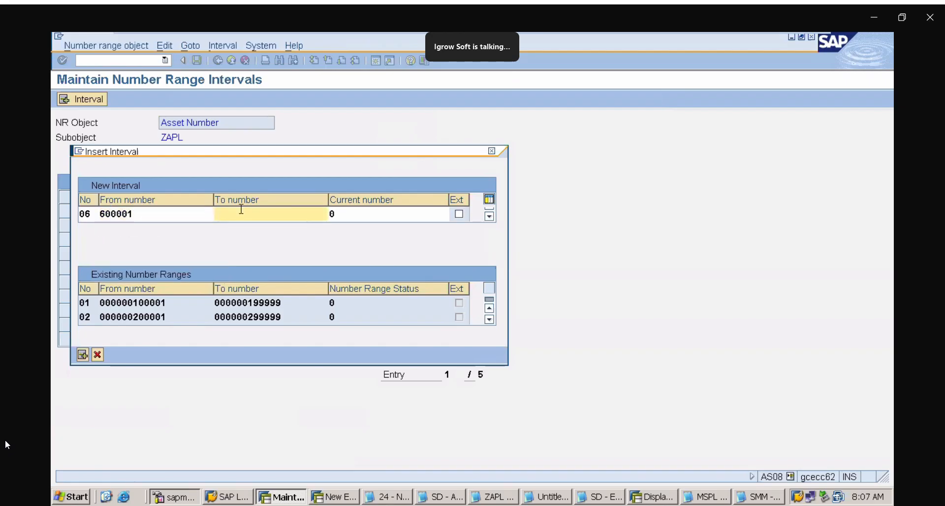
text(699999)
key(Return)
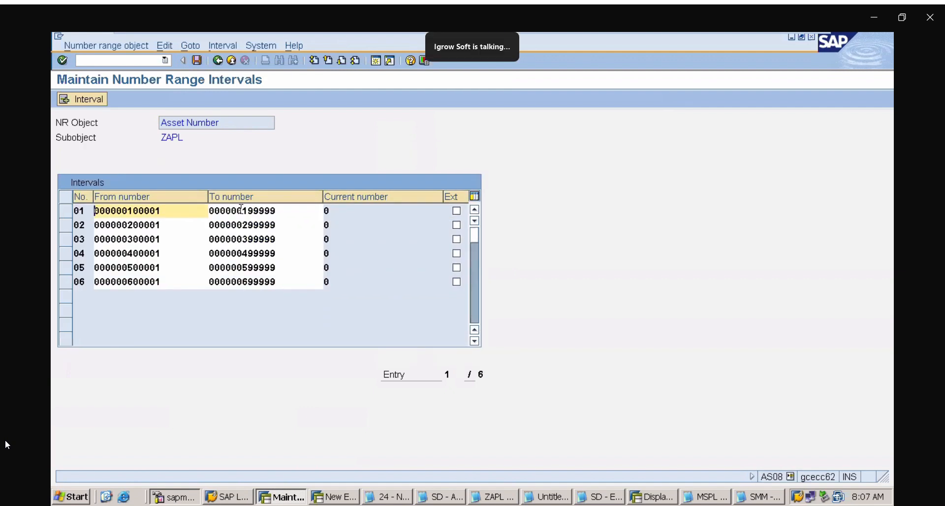
mouse_move(20, 472)
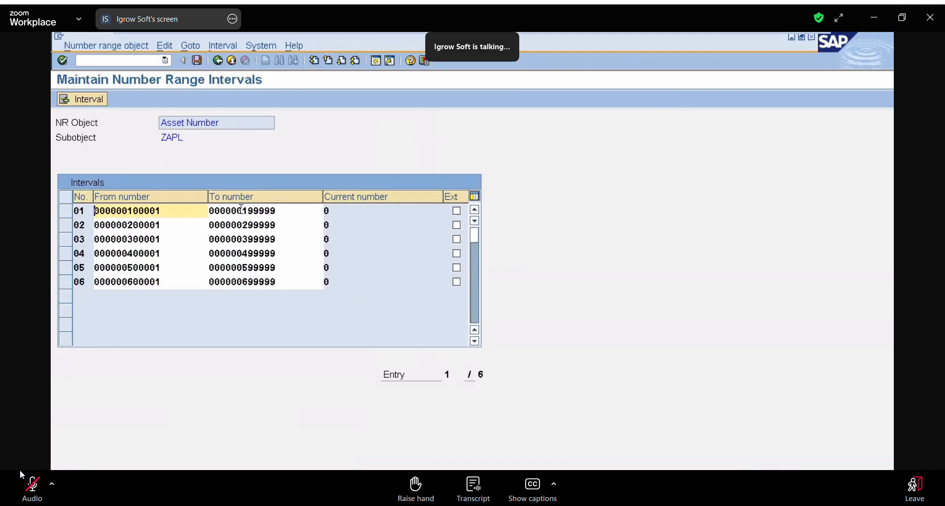
click(21, 478)
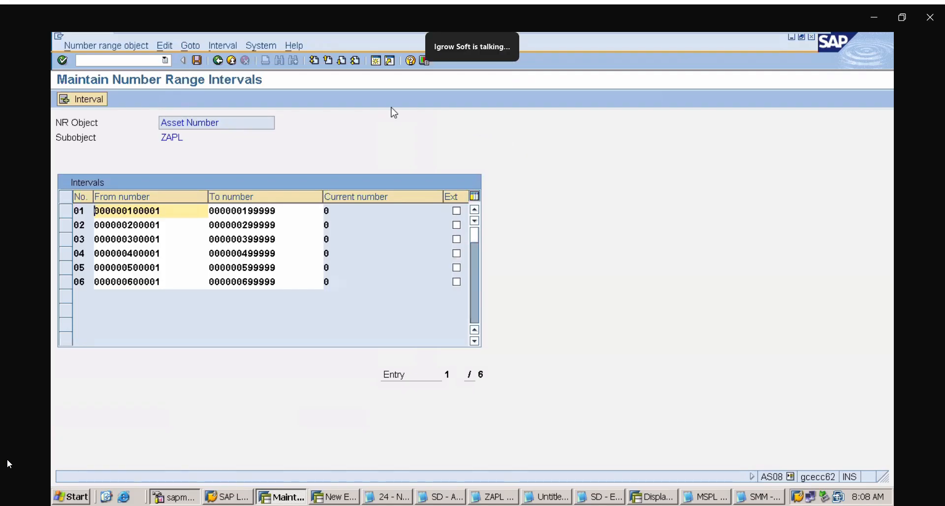
Save the asset number range intervals for company code ZAPL and return to the Asset Accounting implementation guide
click(197, 60)
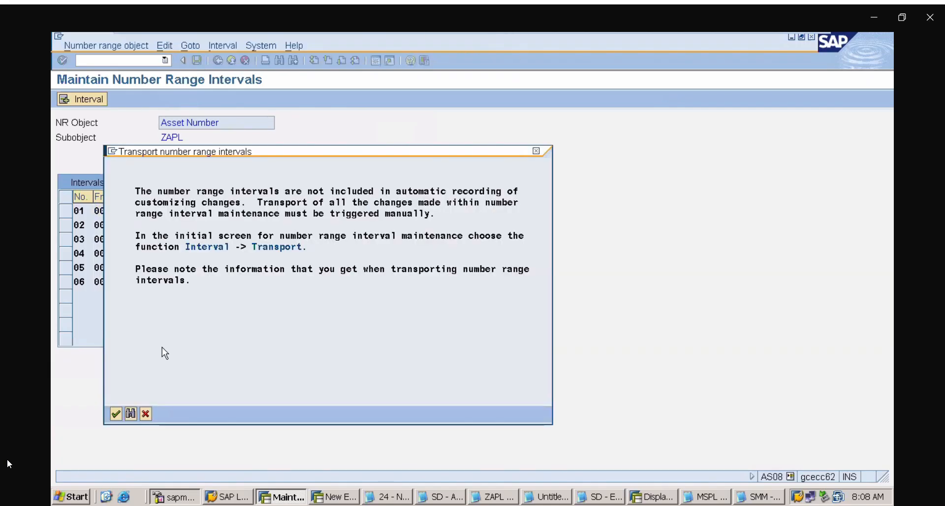
click(116, 414)
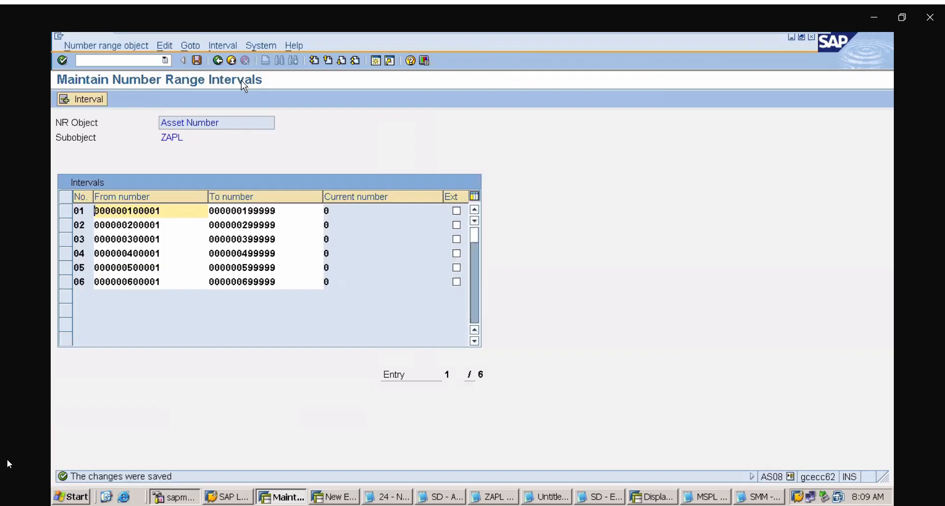
click(219, 62)
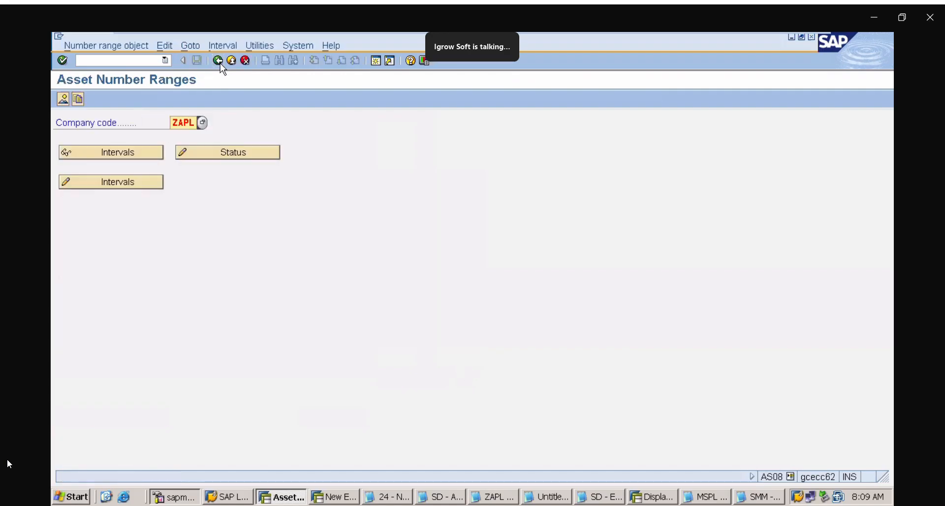
click(220, 63)
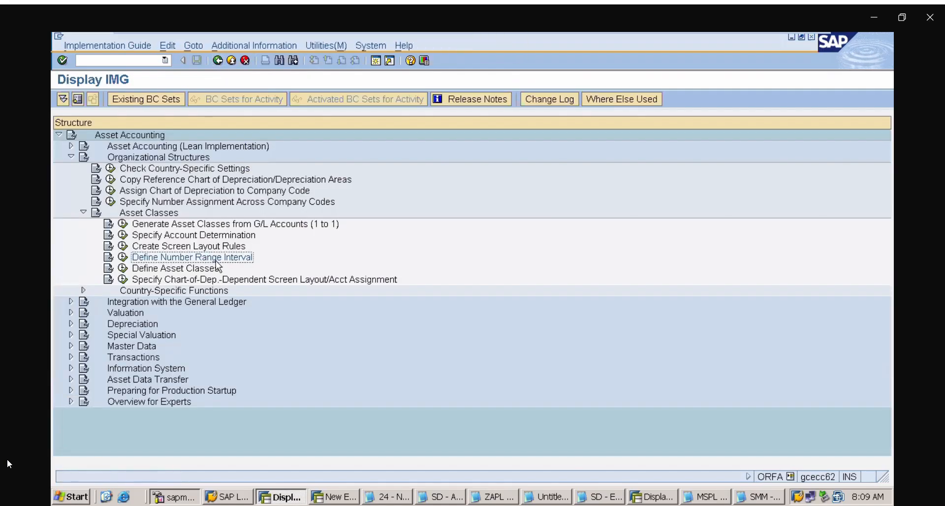
Open the Define Asset Classes activity and start a new asset class entry
click(169, 272)
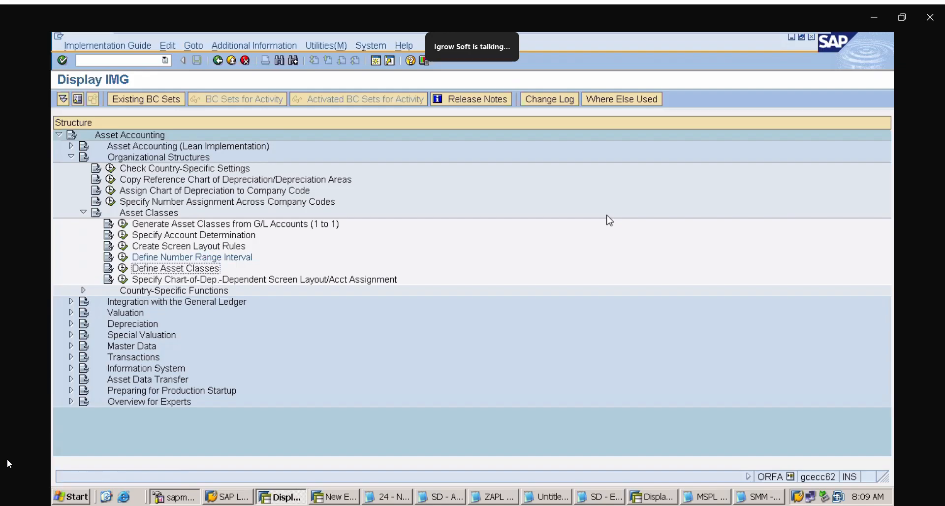
click(15, 487)
click(123, 268)
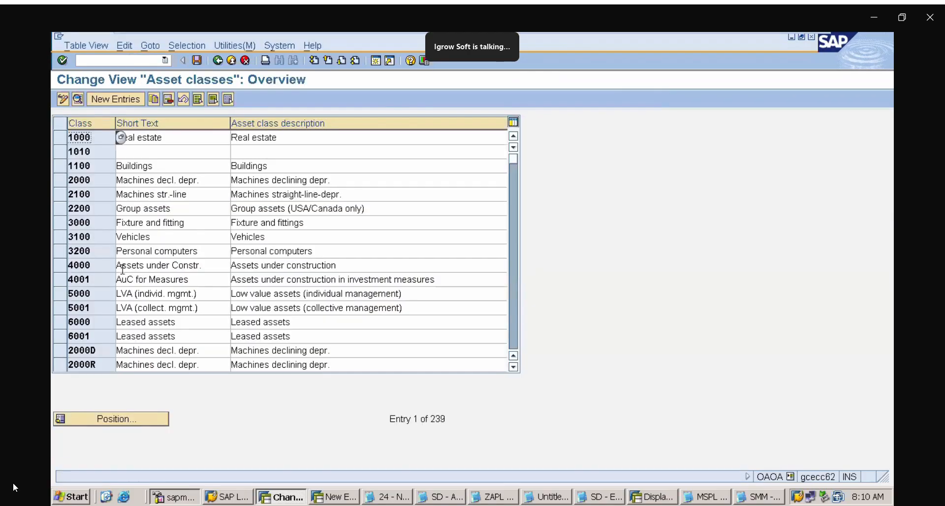
click(127, 99)
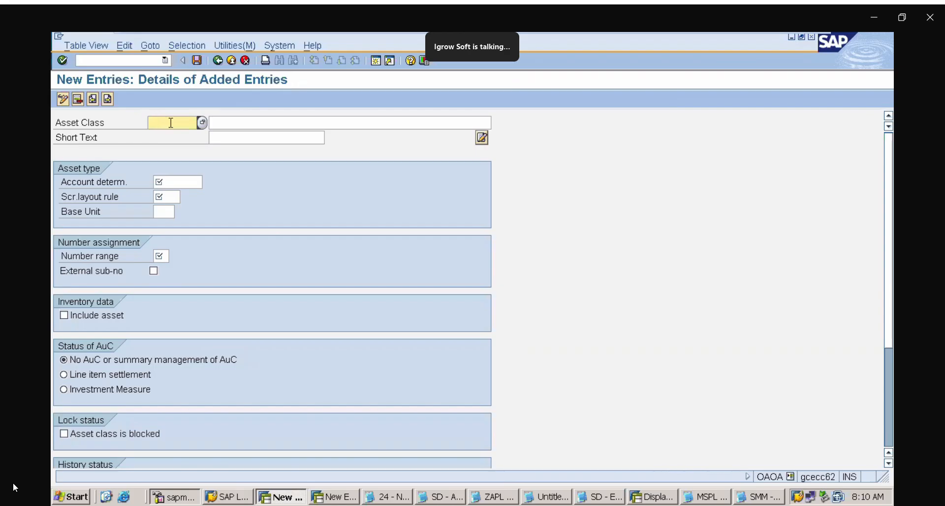
Enter ZAPLLAND as the code of the new asset class
text(msp)
key(BackSpace)
key(BackSpace)
key(BackSpace)
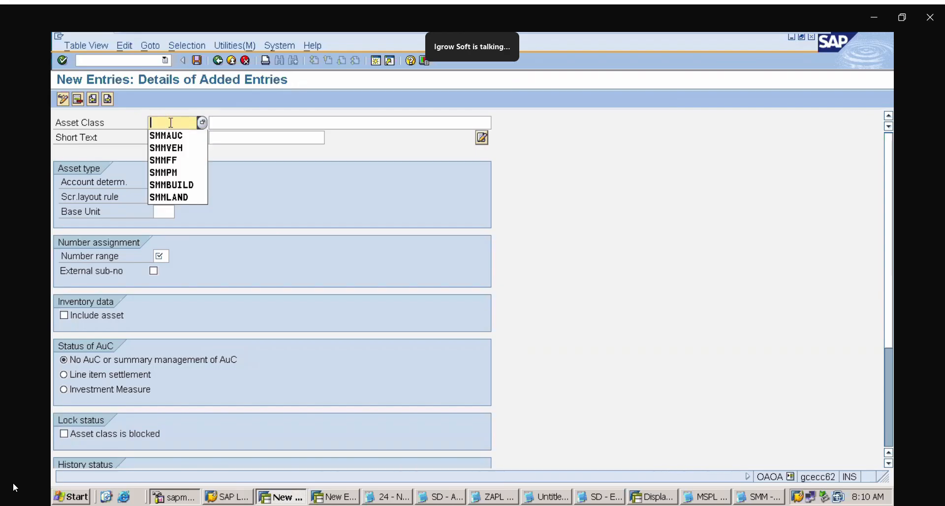
text(ZAPL)
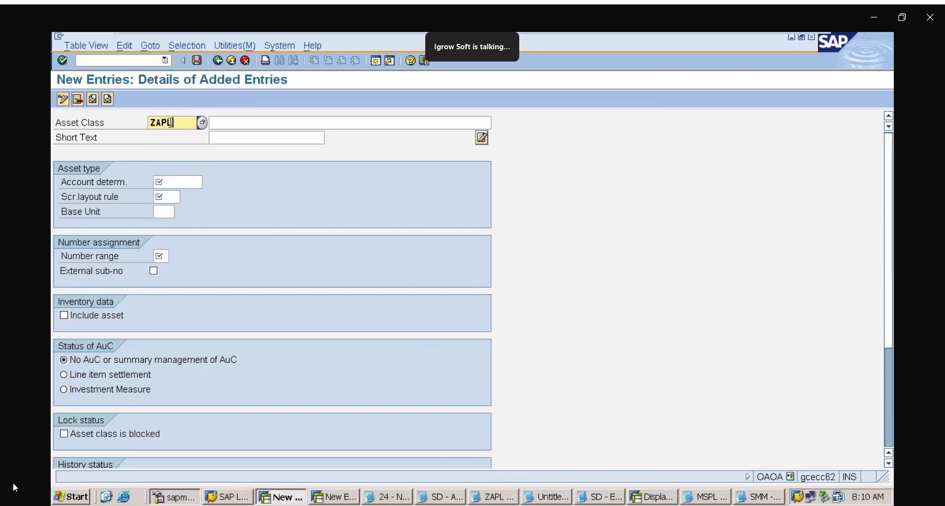
text(LAND)
Describe the ZAPLLAND asset class as ZAPL LAND ASSET CLASS with the short text LAND
click(251, 123)
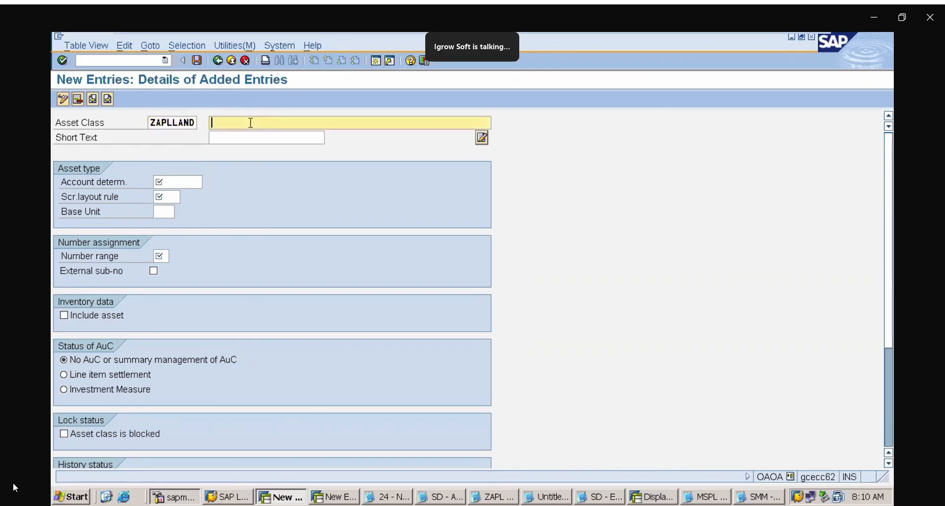
text(ZAPL LAND ASSET C)
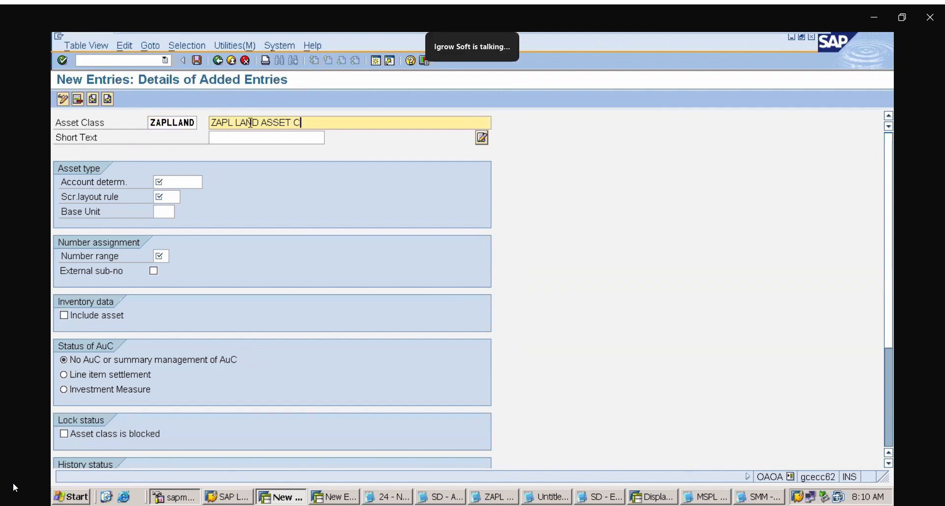
text(LASS)
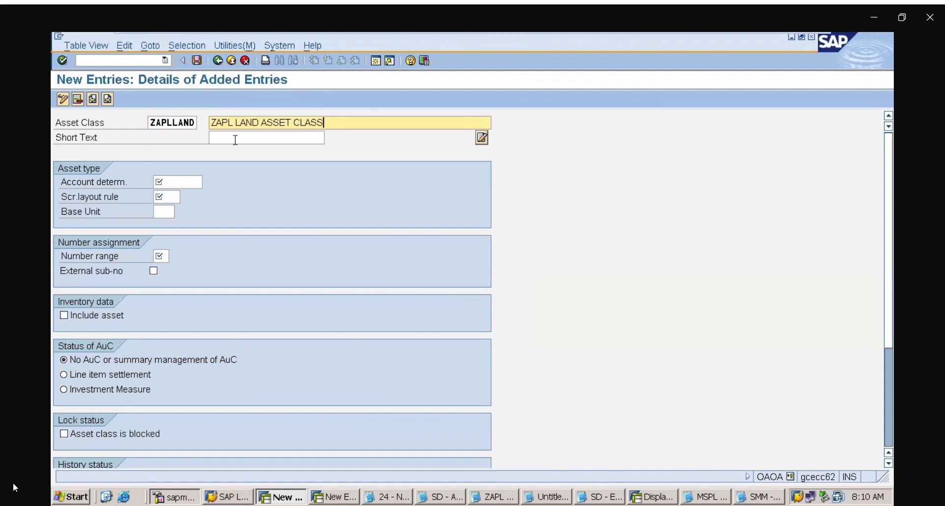
click(235, 138)
text(LAND)
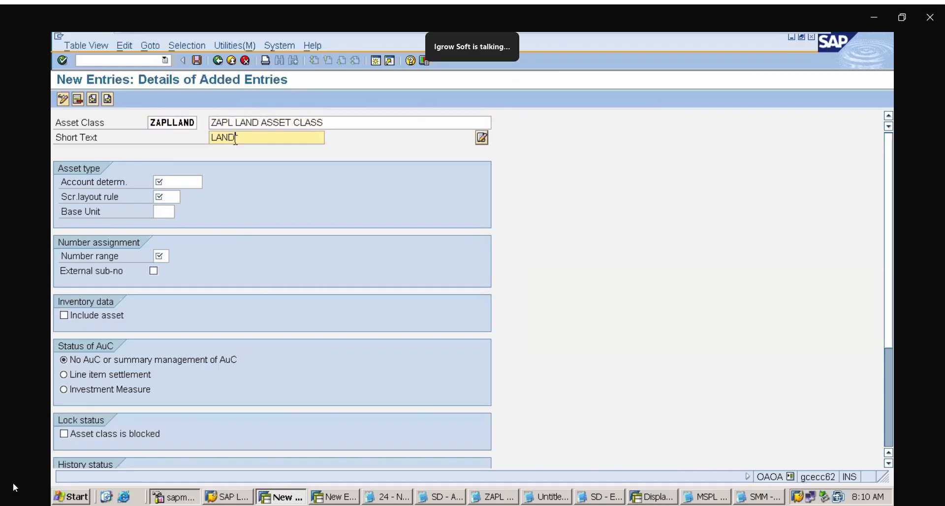
click(190, 180)
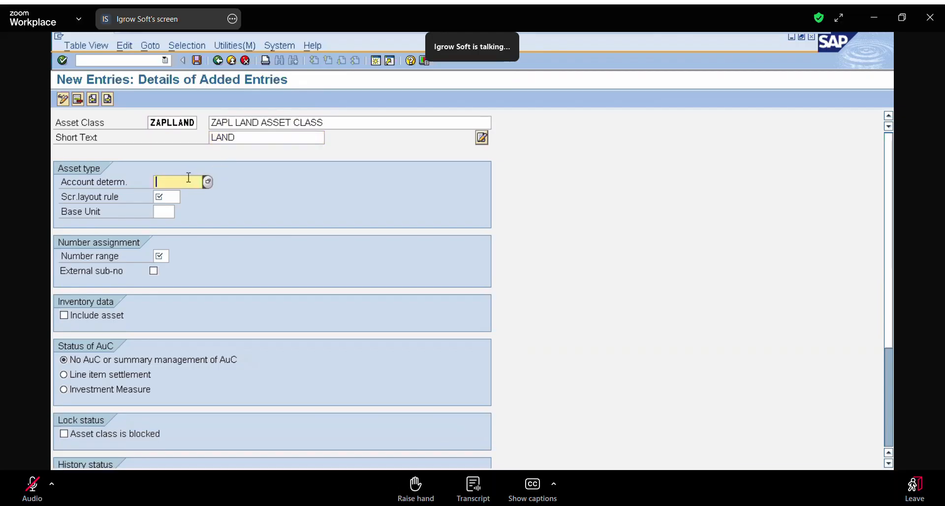
text(ZAP)
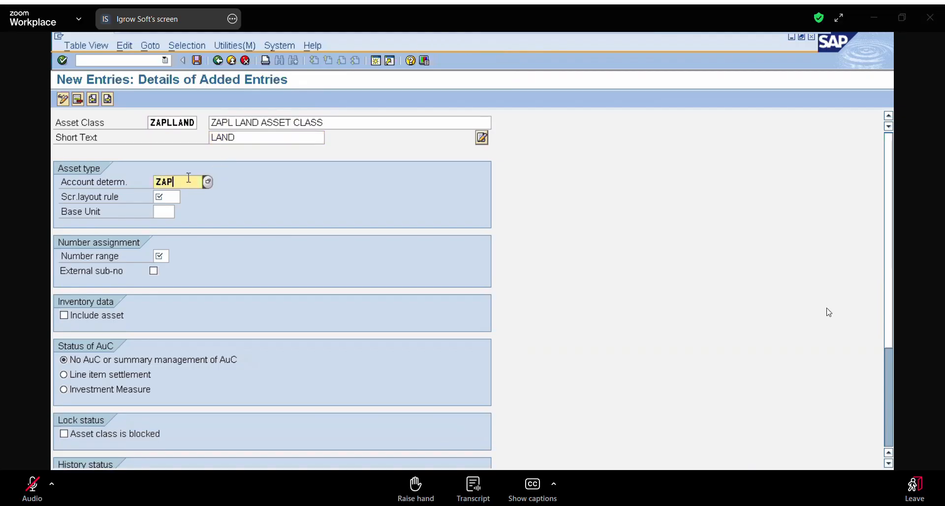
text(LAN)
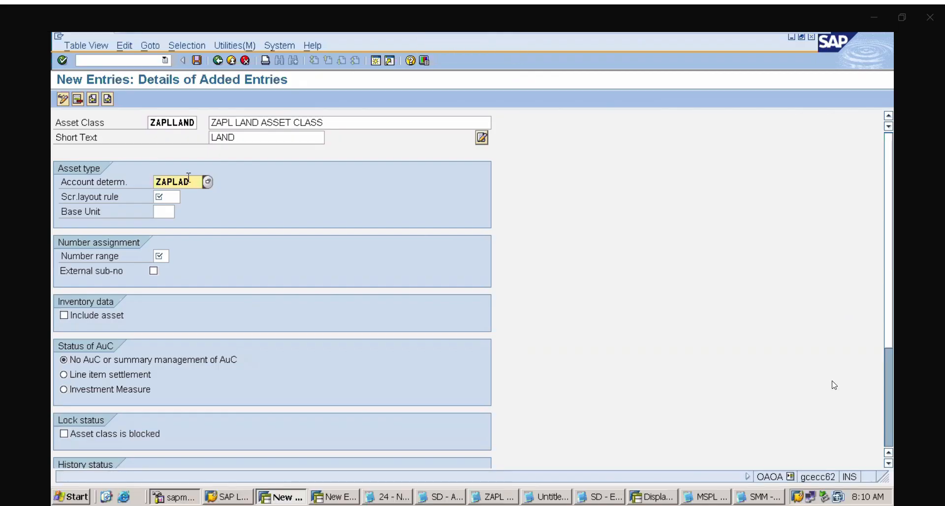
text(D)
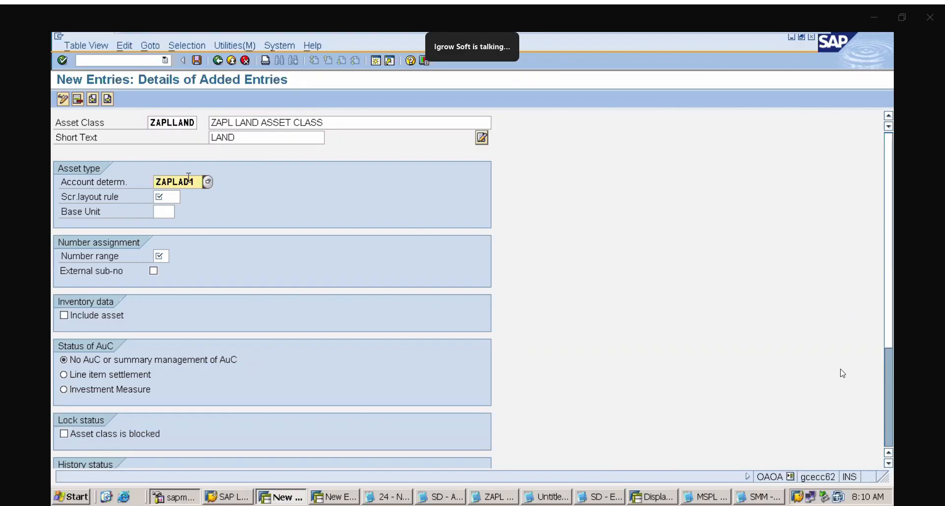
key(BackSpace)
key(BackSpace)
key(BackSpace)
key(BackSpace)
key(BackSpace)
key(BackSpace)
key(BackSpace)
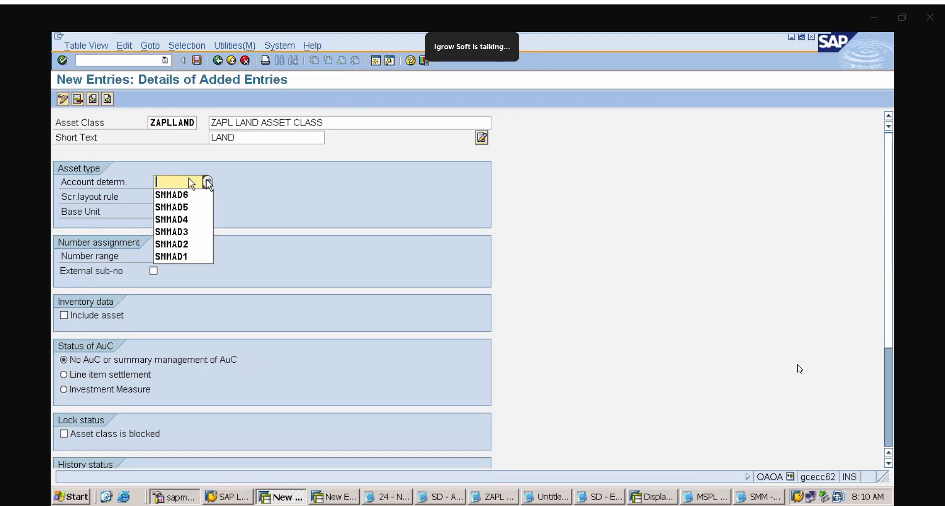
Assign the land account determination ZAPLAD1 to asset class ZAPLLAND from the list of possible values
click(209, 182)
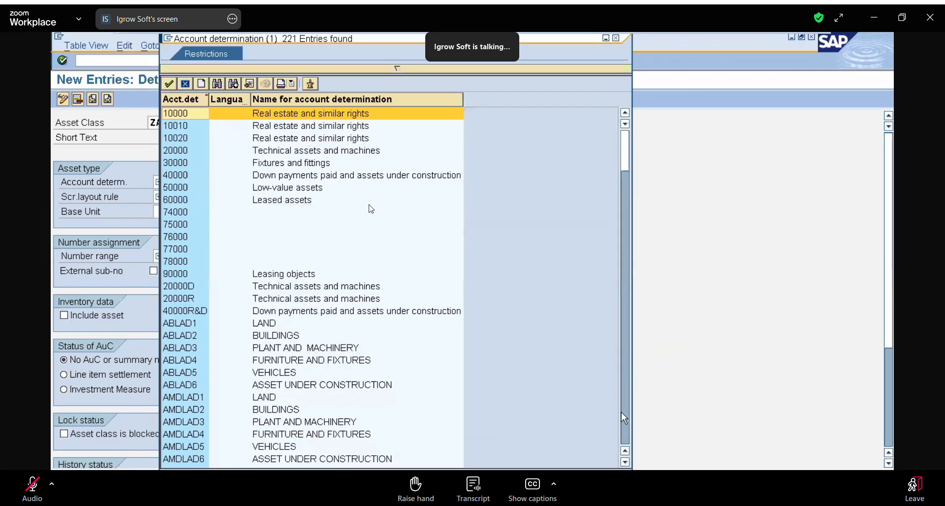
click(622, 429)
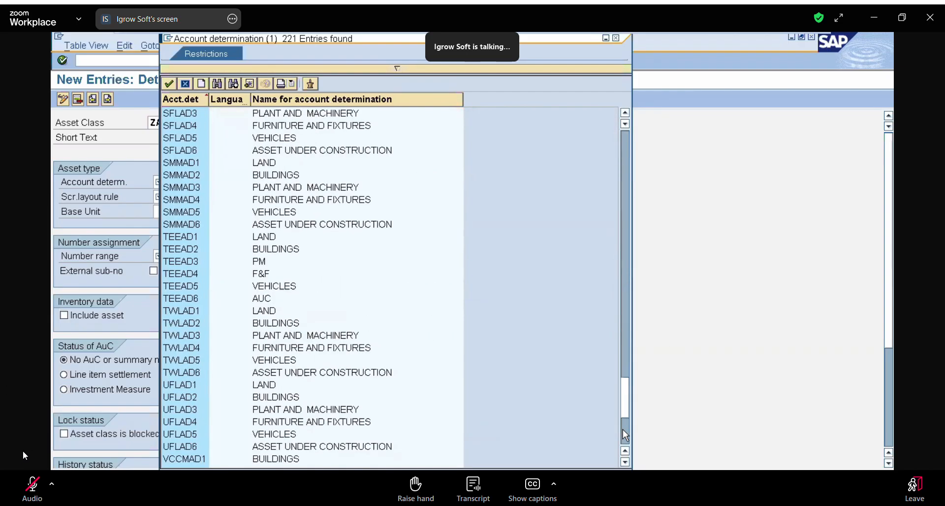
scroll(613, 455, down, 6)
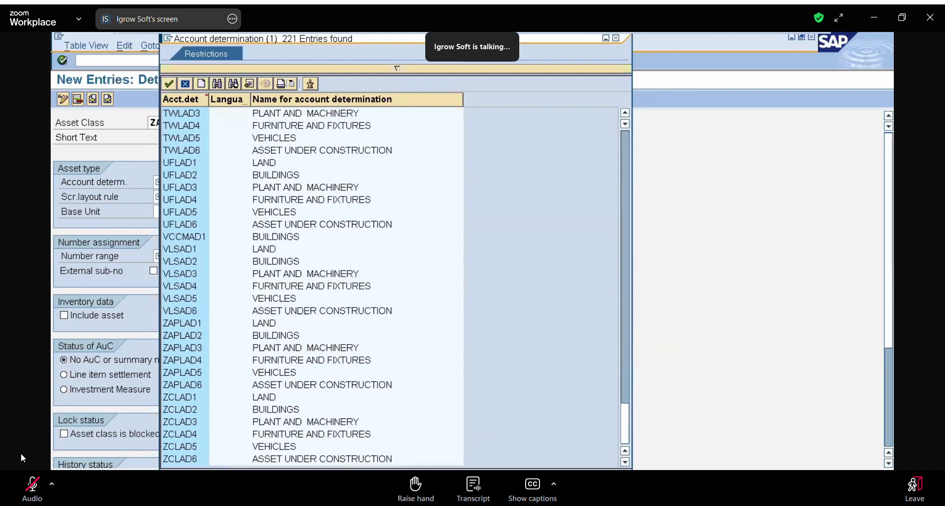
double_click(195, 326)
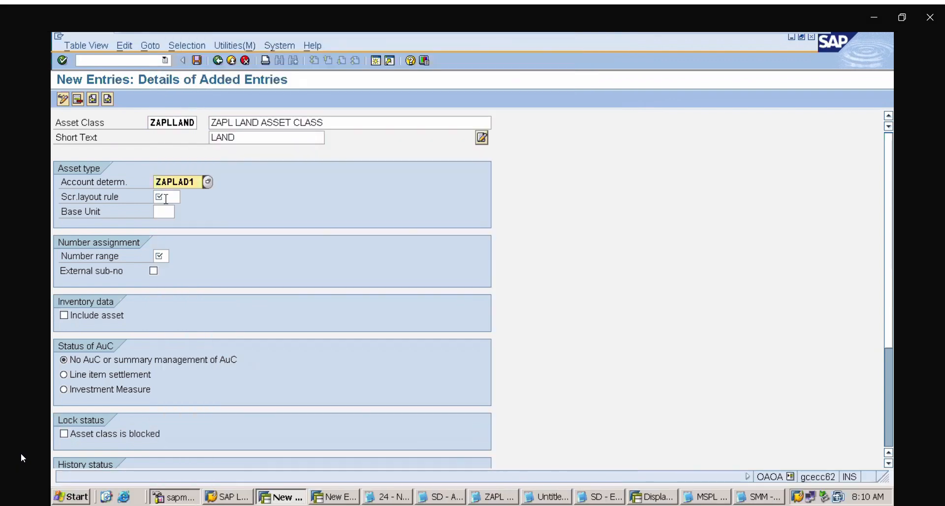
Set ZAPLLAND's screen layout rule to ZAP1 and number range to 01, and include its assets in the inventory data
click(166, 198)
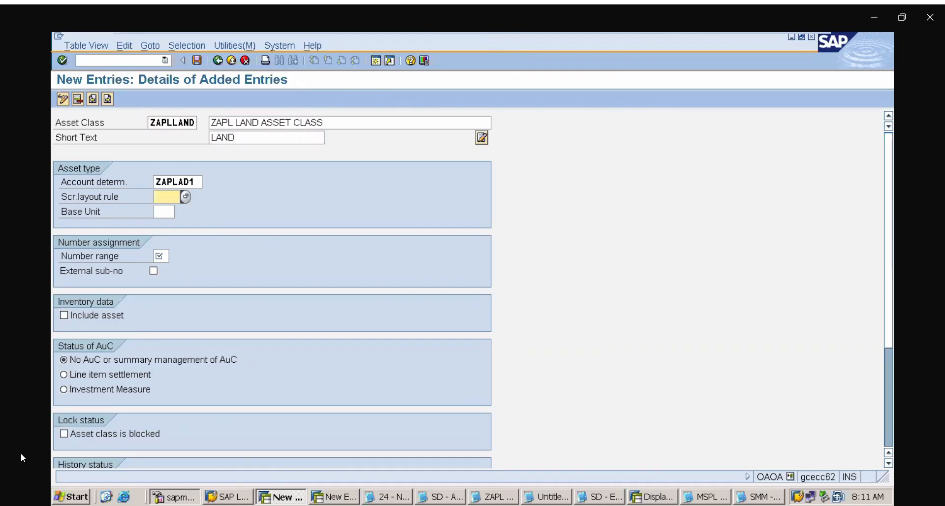
text(ZAP1)
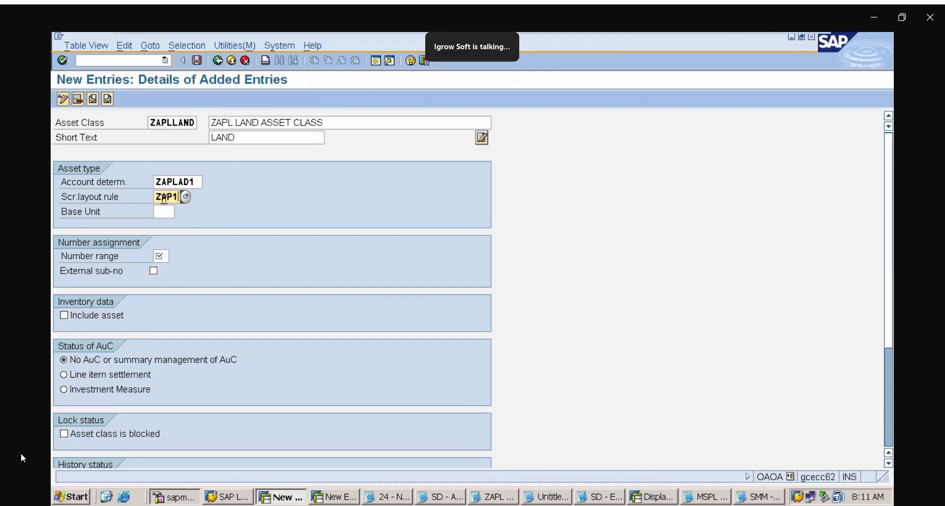
click(158, 255)
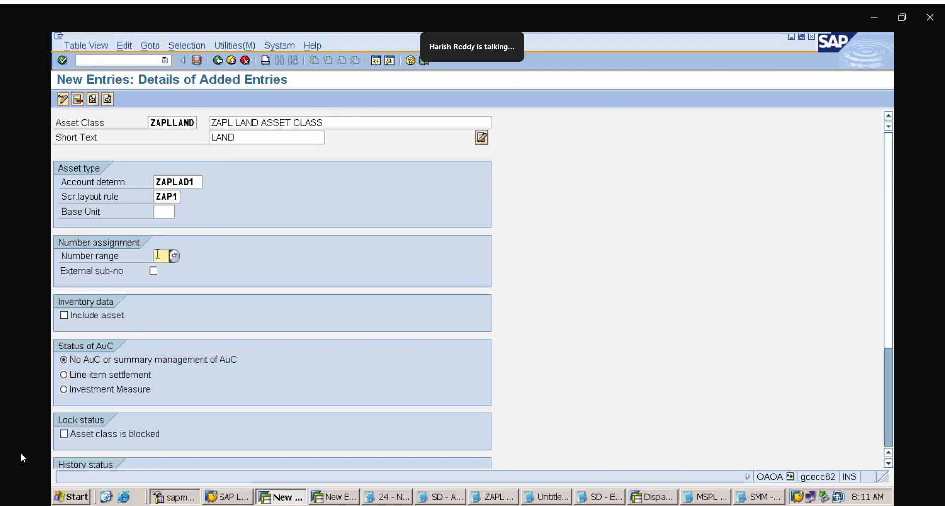
text(01)
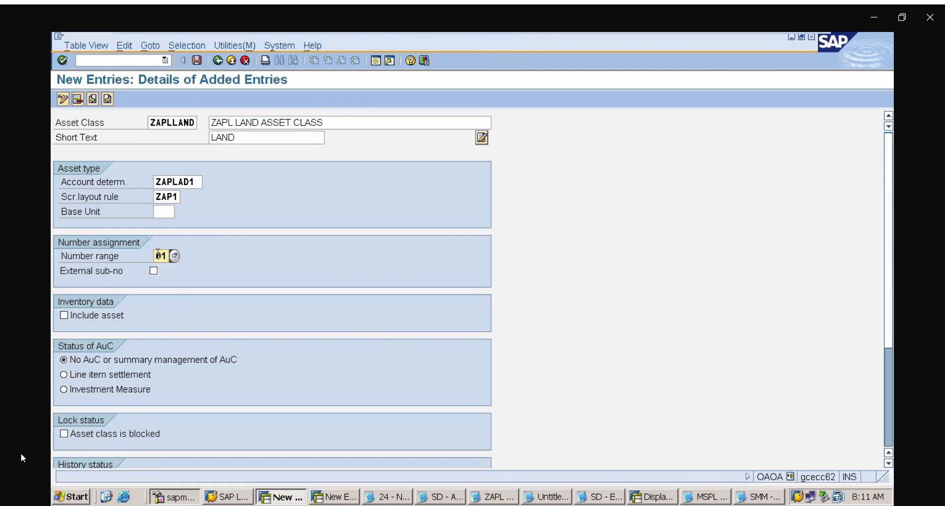
click(64, 316)
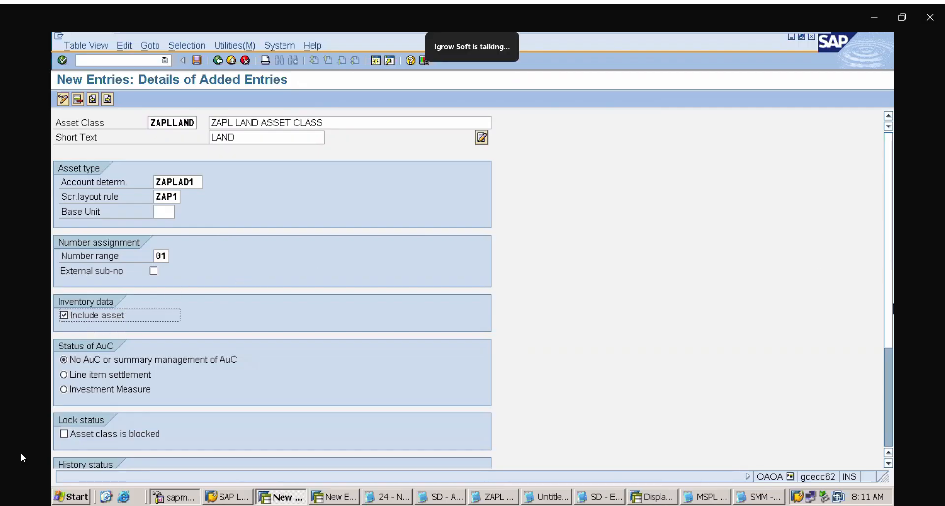
scroll(889, 329, down, 5)
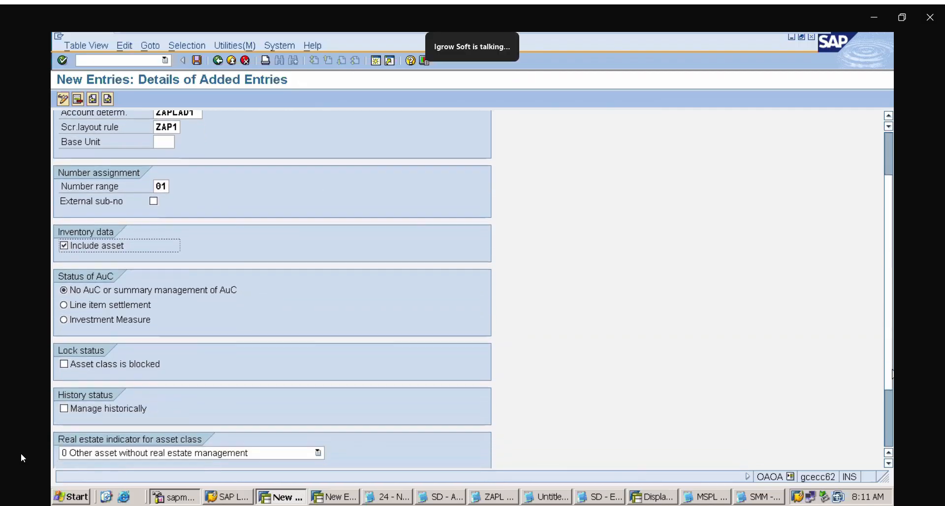
scroll(884, 378, down, 1)
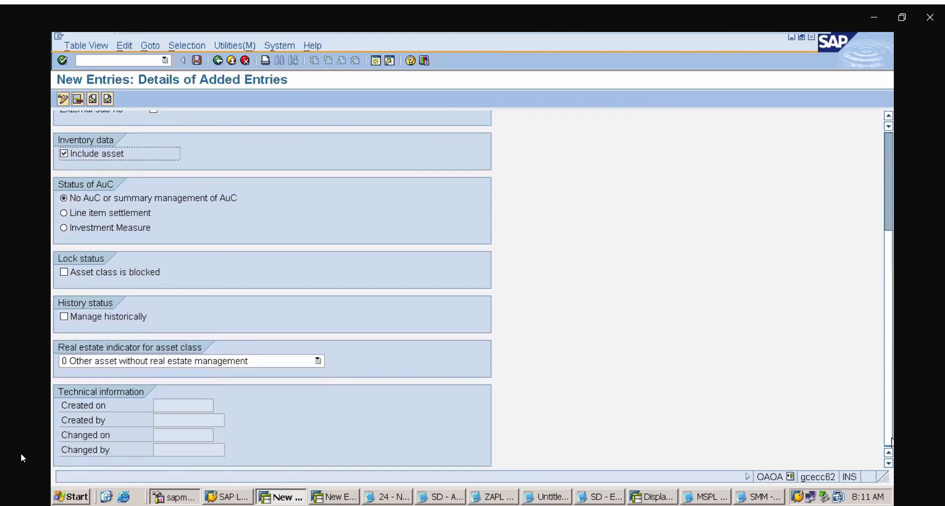
scroll(884, 378, up, 3)
scroll(881, 373, up, 4)
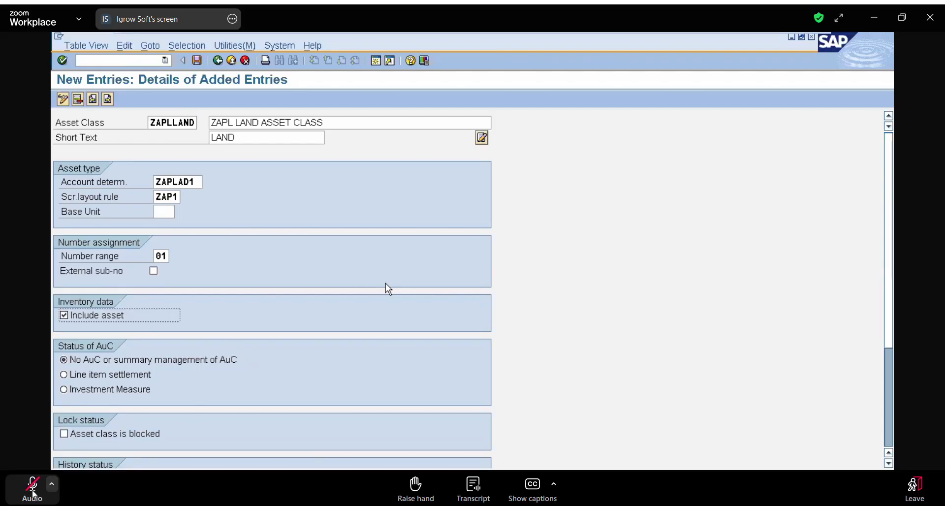
click(32, 487)
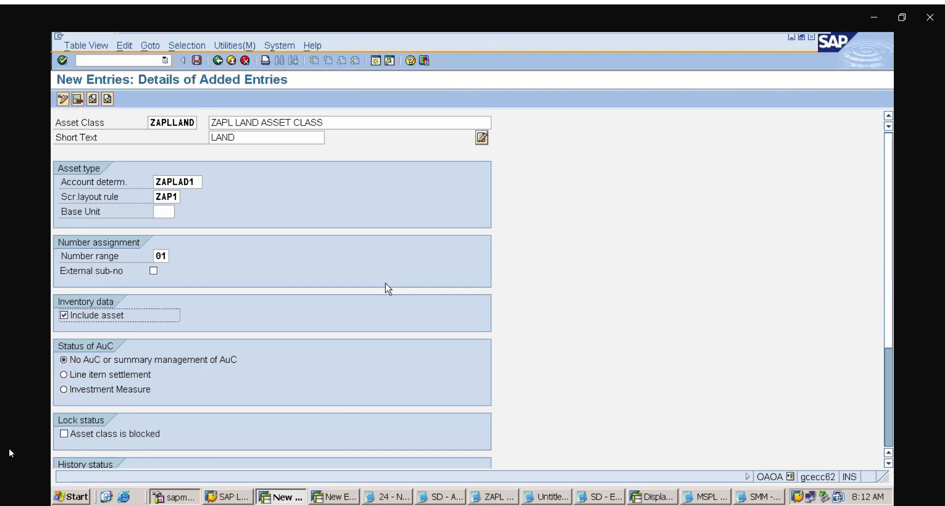
Start the next asset class entry with the code ZAPLBUIL
click(108, 101)
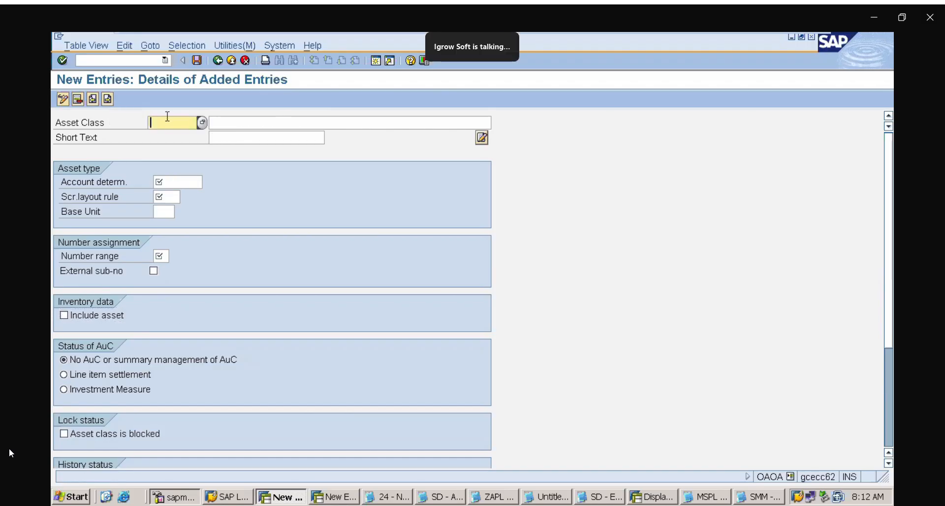
text(ZAPLBUIL)
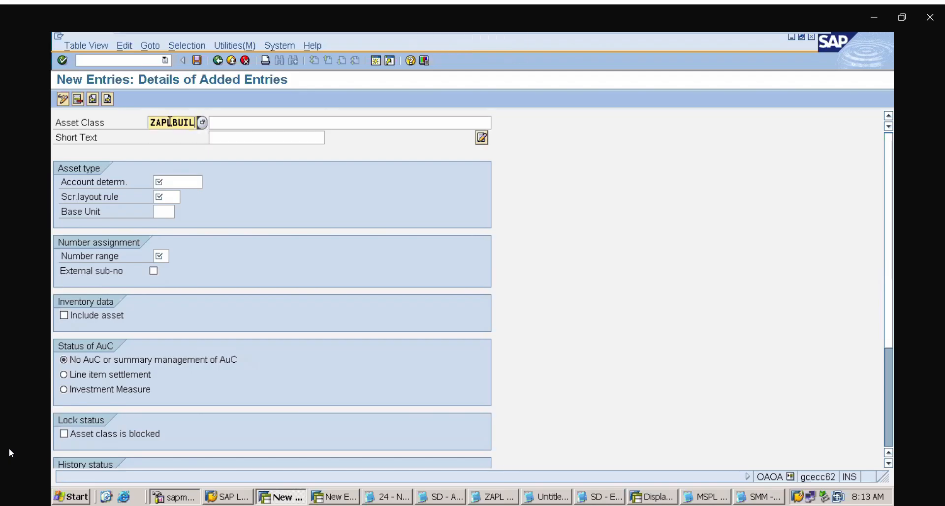
Describe the ZAPLBUIL asset class as ZAPL BUILDINGS ASSET CLASS
click(236, 123)
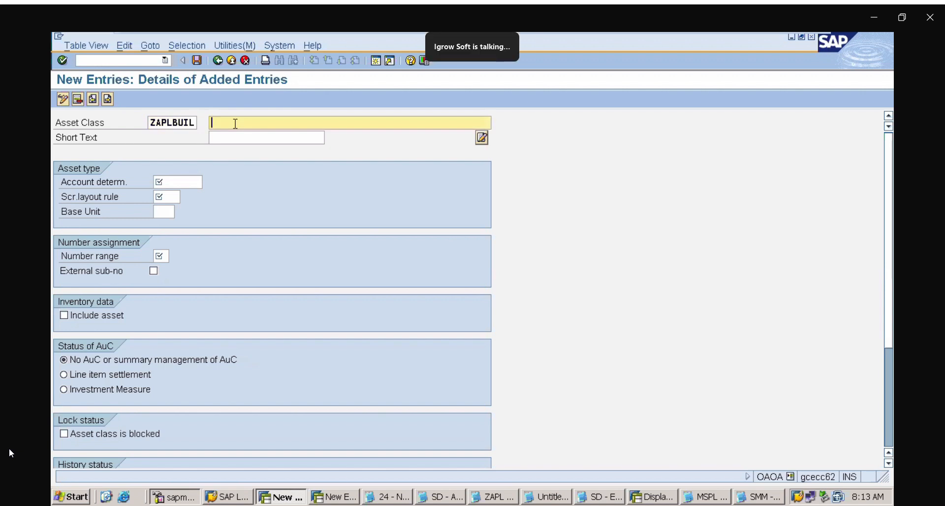
text(ZA)
click(271, 137)
key(BackSpace)
key(BackSpace)
key(BackSpace)
key(BackSpace)
text(BUILDINGS  ASSET CLASS)
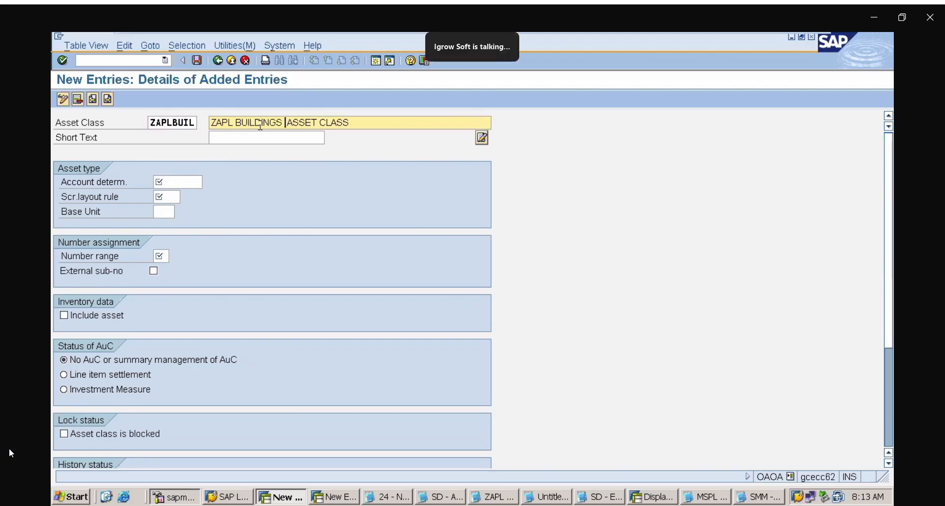
Give ZAPLBUIL the short text BUILDINGS and assign it the account determination ZAPLAD2
click(225, 142)
text(B)
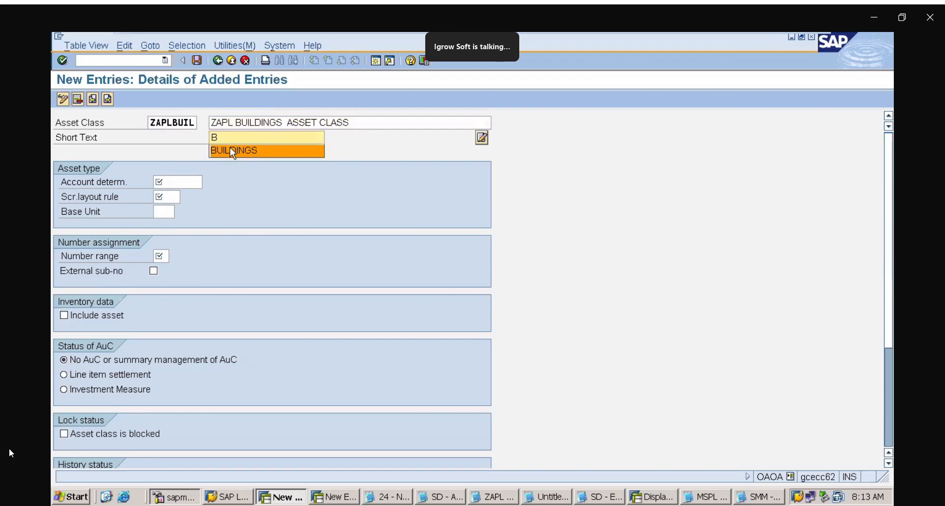
click(229, 147)
click(186, 181)
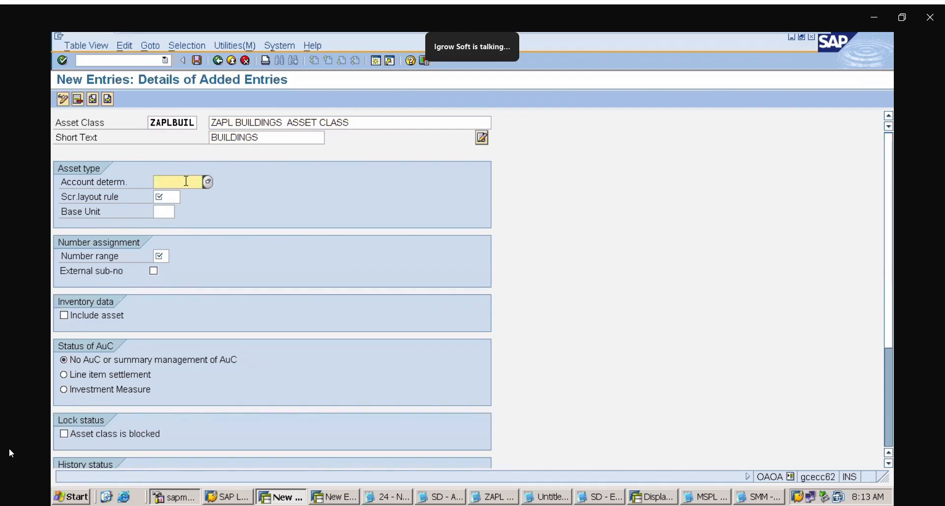
text(ZAPAD)
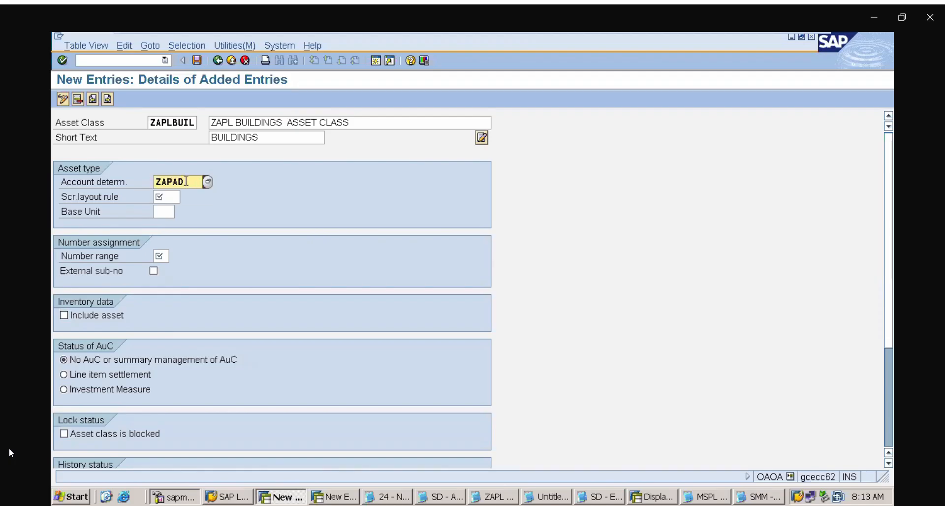
text(2)
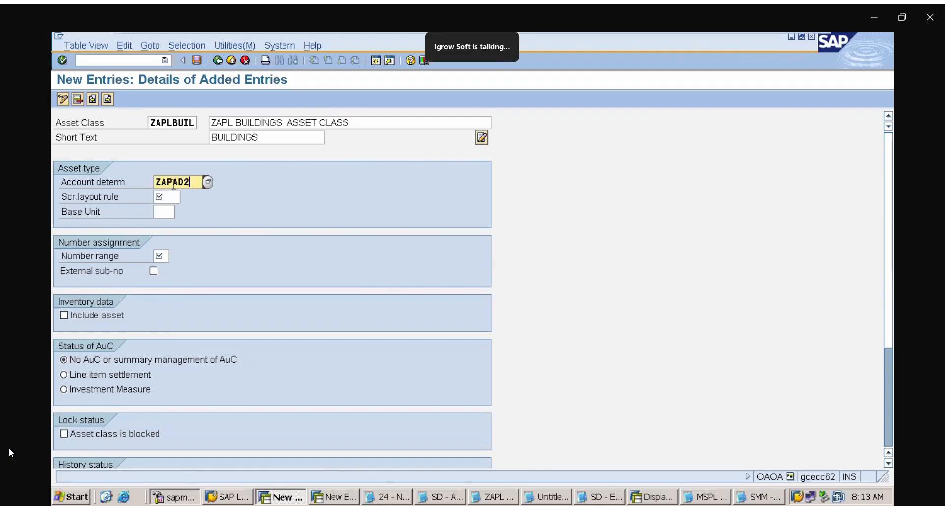
click(173, 182)
text(L)
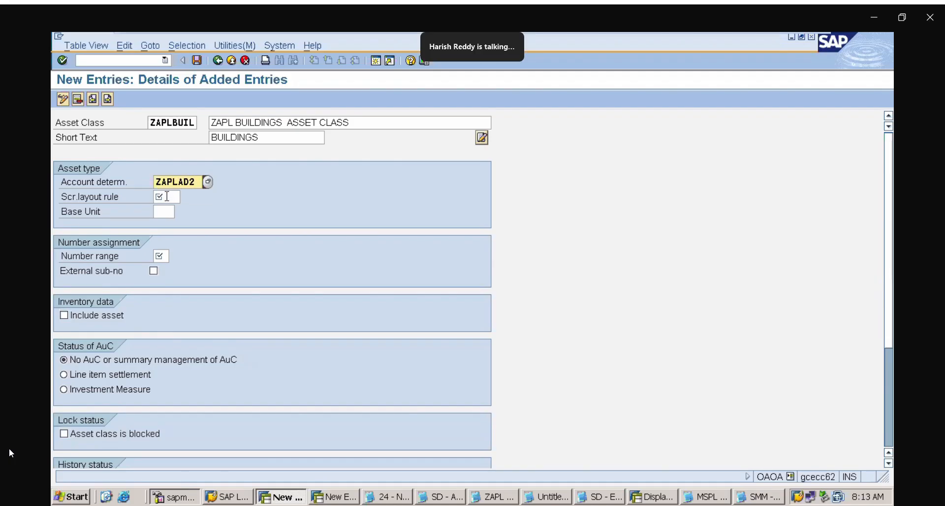
Set ZAPLBUIL's screen layout rule to ZAP2 and number range to 02, and include its assets in the inventory data
click(168, 196)
text(ZA)
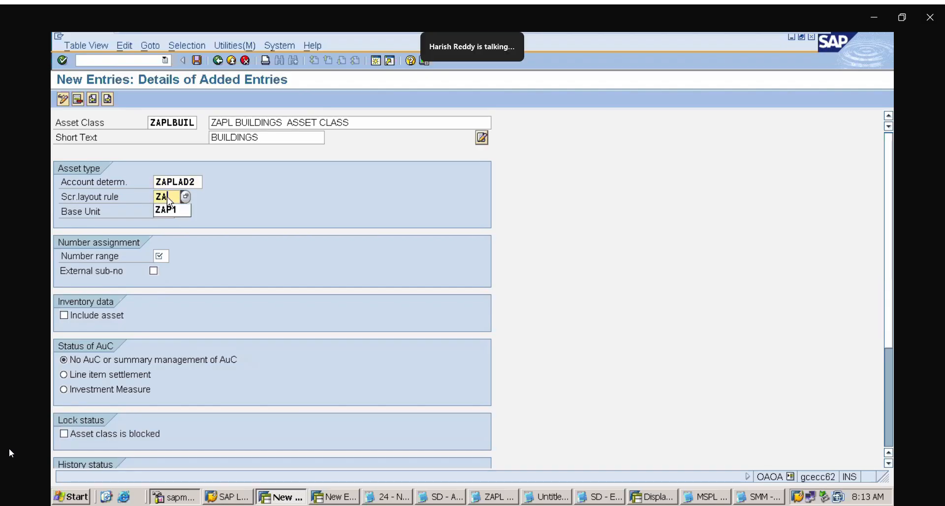
text(P2)
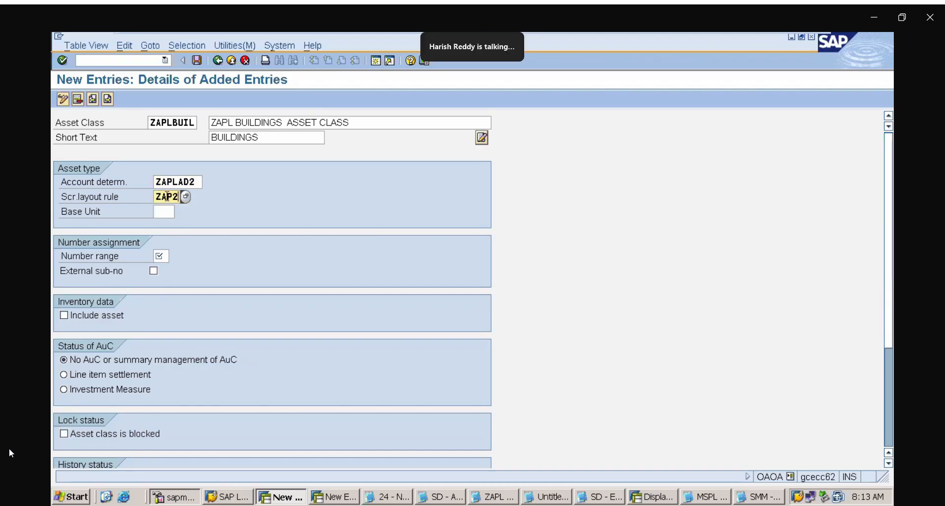
click(161, 256)
text(02)
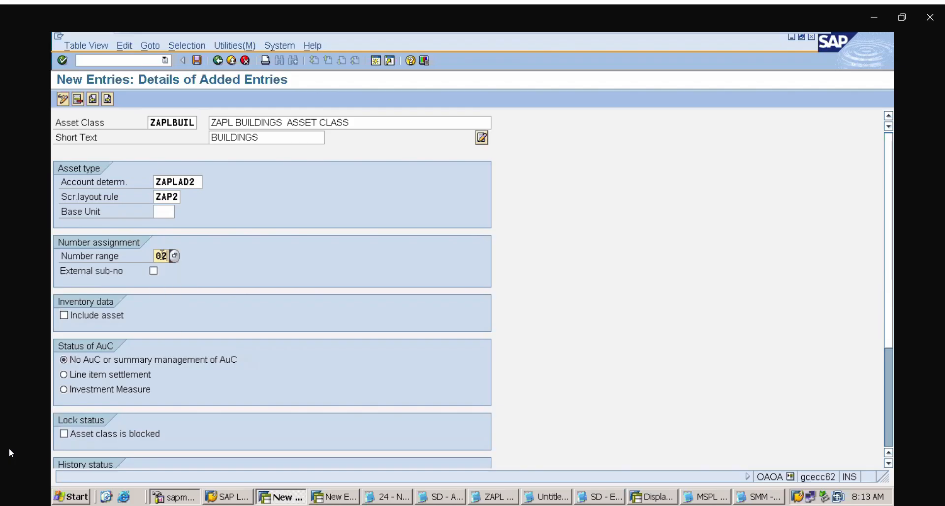
click(73, 316)
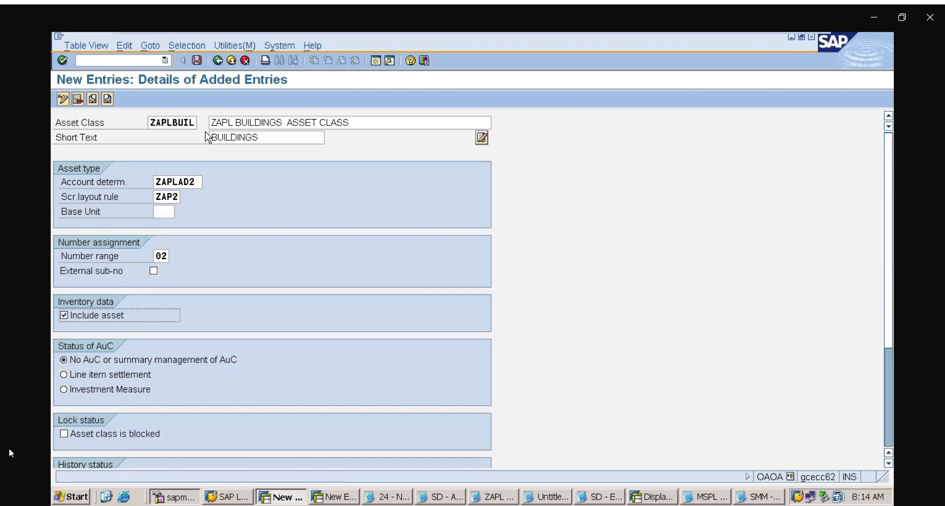
Start another asset class entry with the code ZAPLPM and the description ZAPL PLANT AND MACHINERY
click(107, 102)
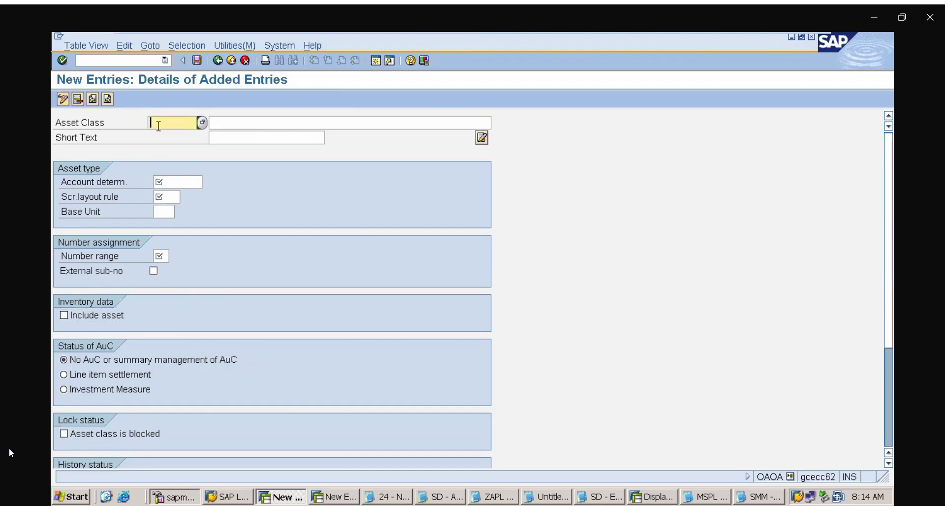
text(ZAPL)
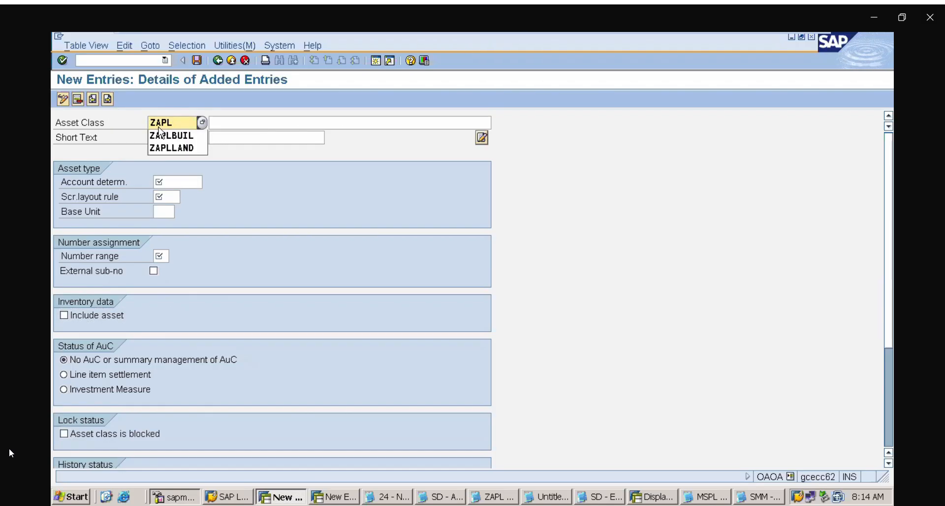
text(PM)
click(221, 127)
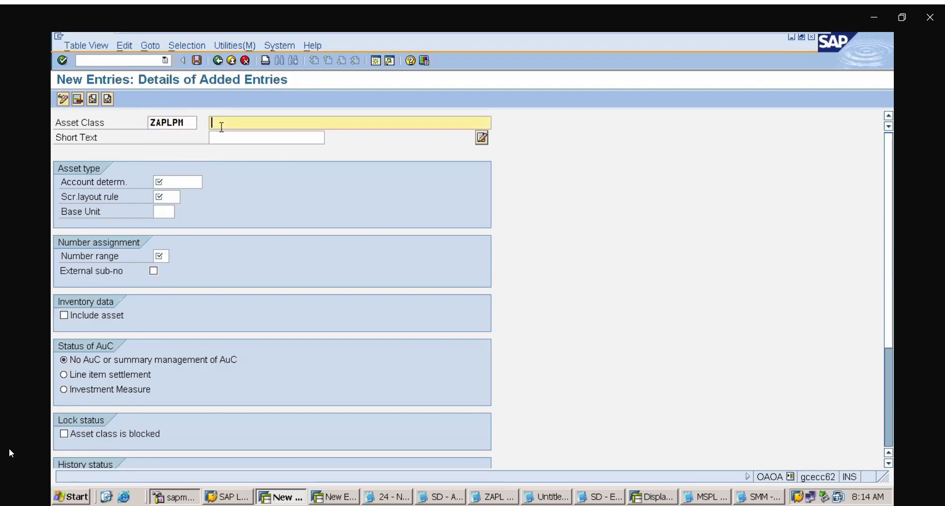
text(ZAPL)
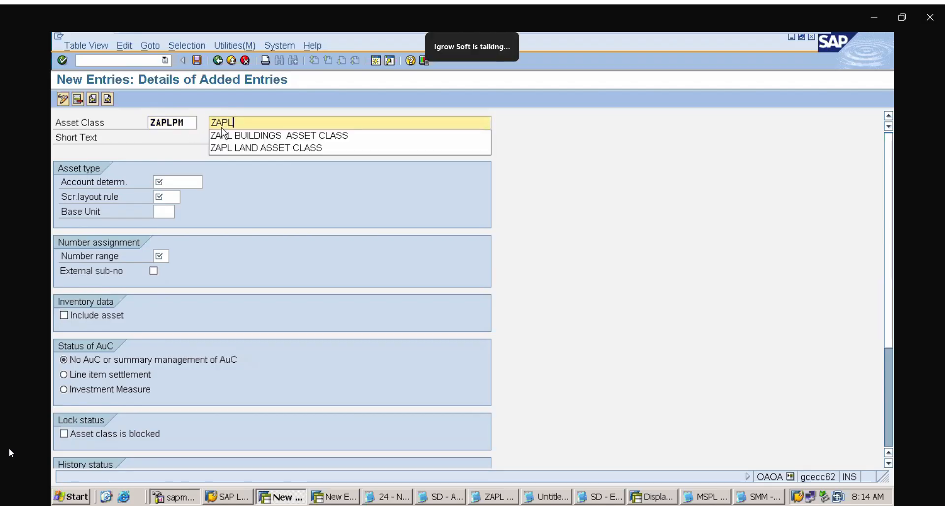
text( PLANT AN)
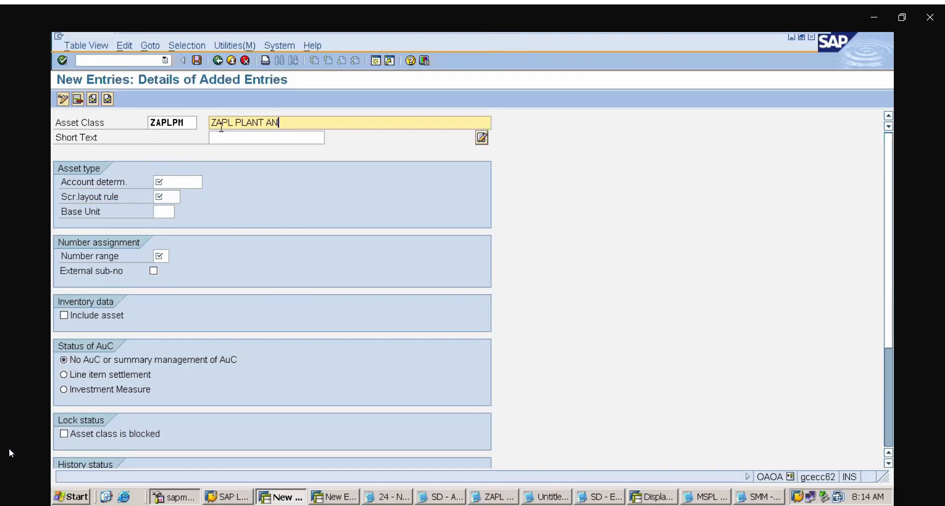
text(D MACHINERY)
Give ZAPLPM the short text PM and assign it the account determination ZAPLAD3
key(Tab)
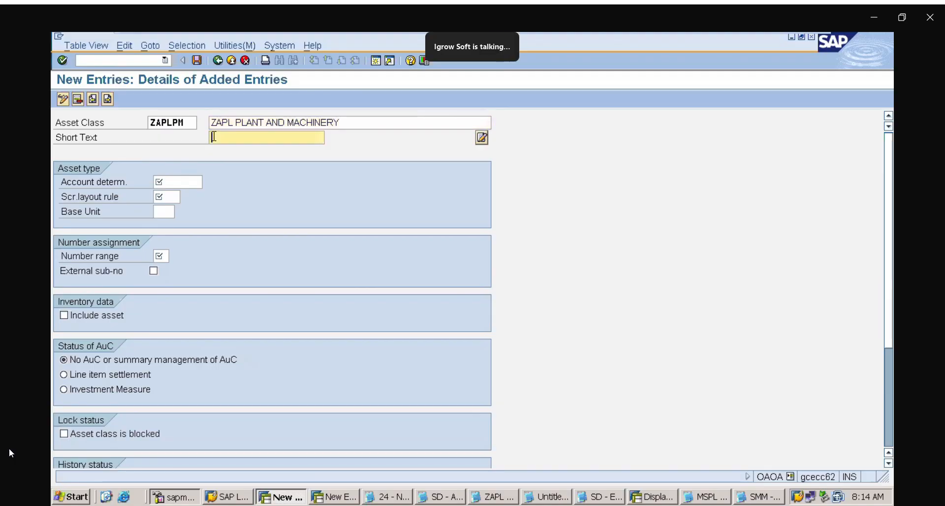
text(P)
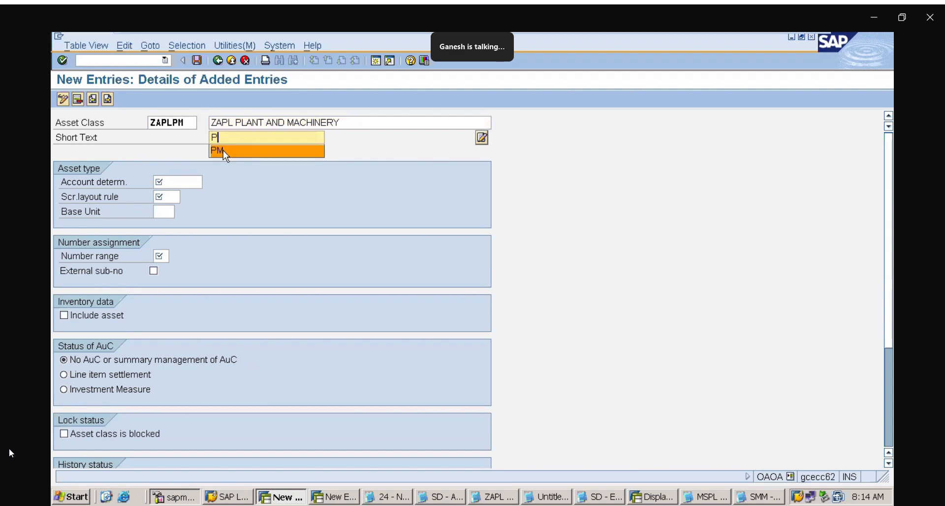
click(223, 149)
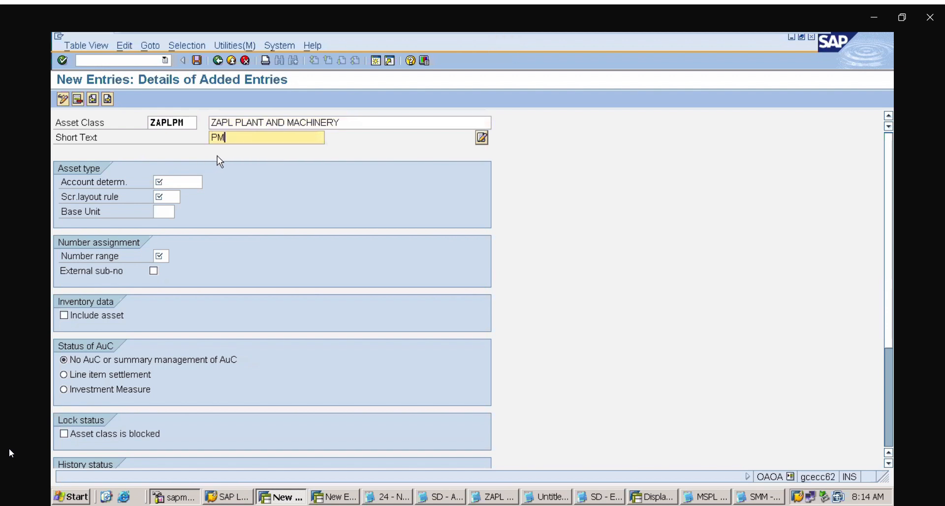
click(181, 182)
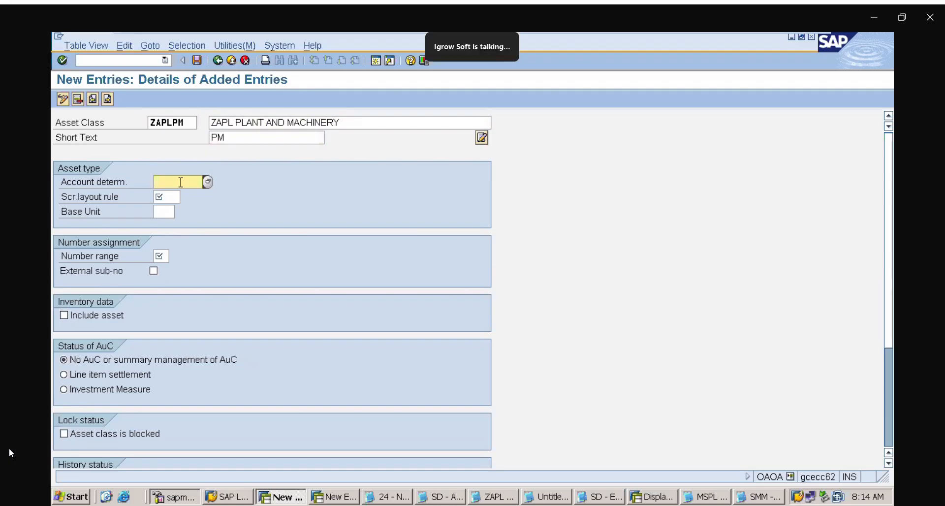
text(ZAPLAD3)
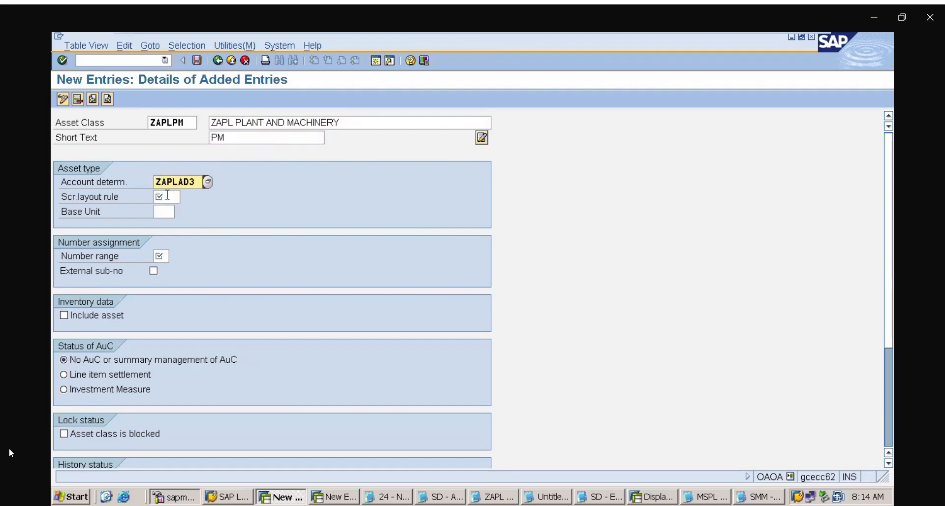
Set ZAPLPM's screen layout rule to ZAP3 and number range to 03, and include its assets in the inventory data
click(167, 196)
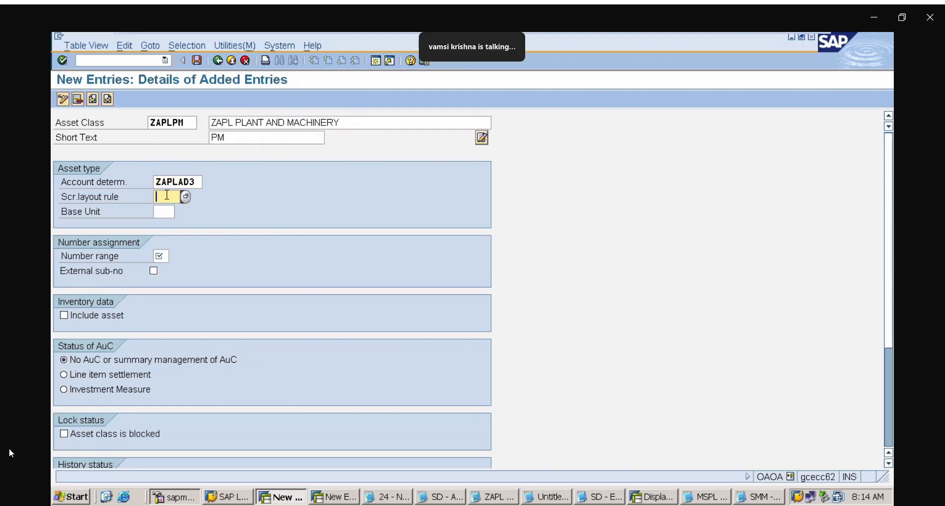
text(ZAP3)
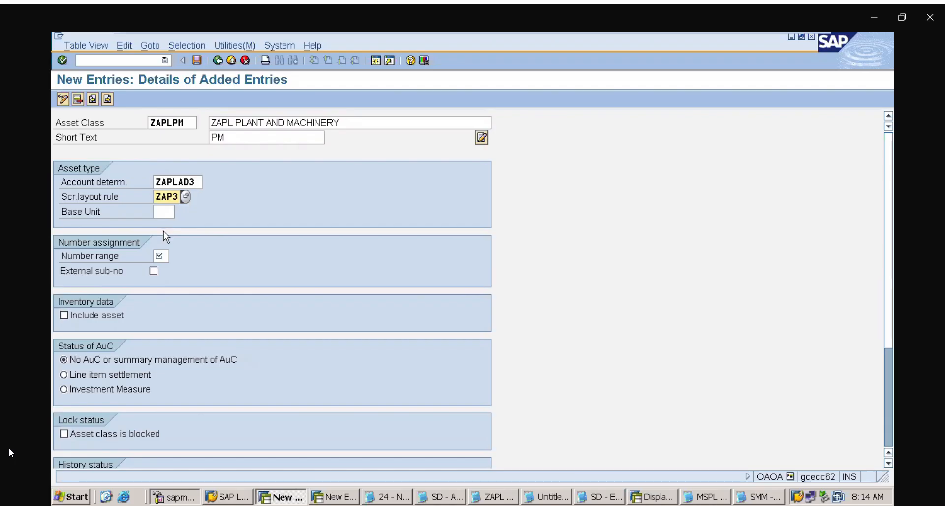
click(163, 256)
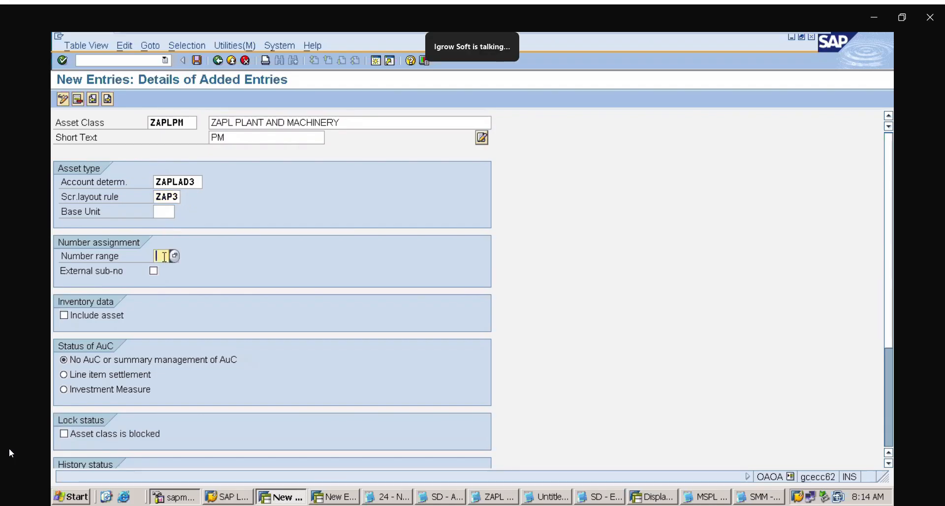
text(03)
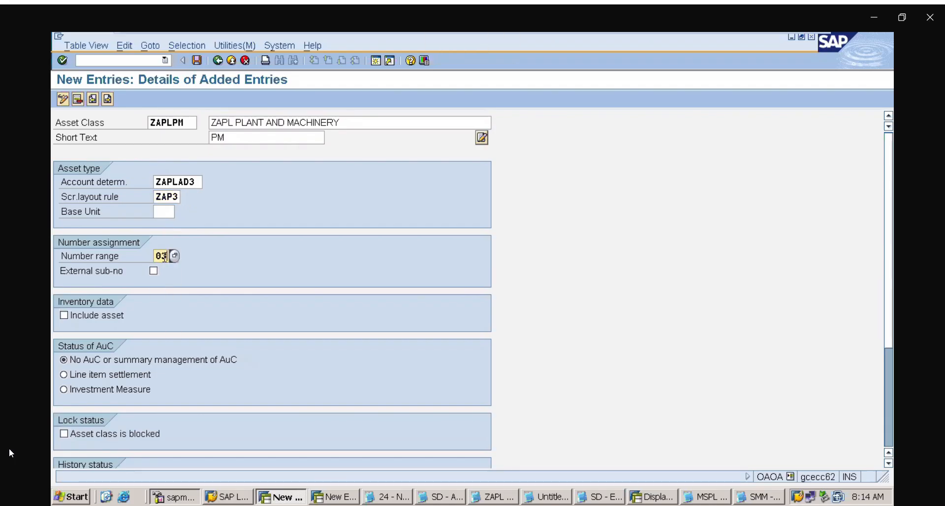
click(64, 316)
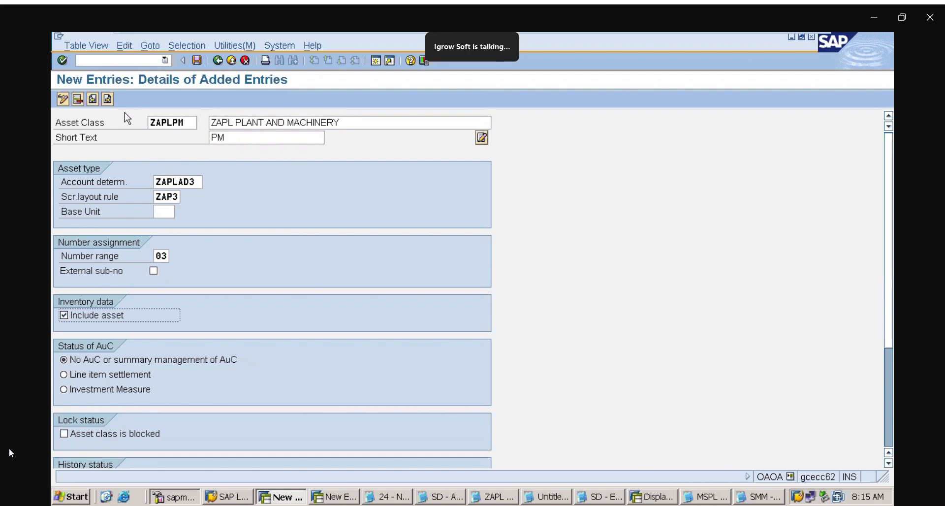
Start another asset class entry with the code ZAPLFF and the description ZAPL FURNITURE AND FIXTURES
click(111, 102)
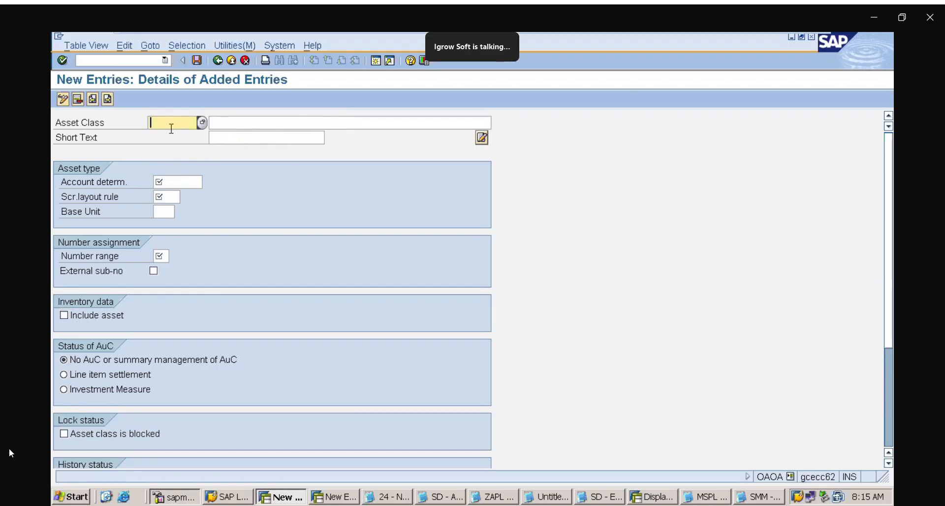
text(ZAPL)
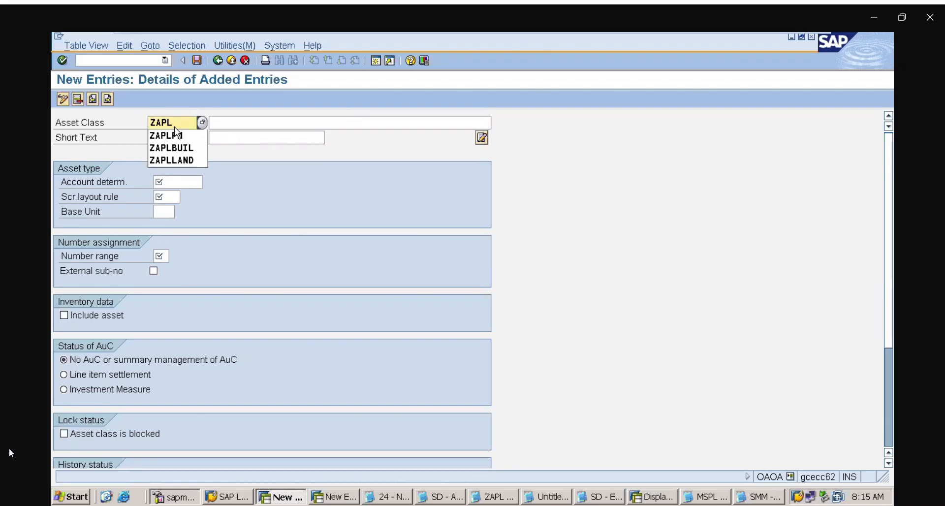
text(FF)
click(240, 121)
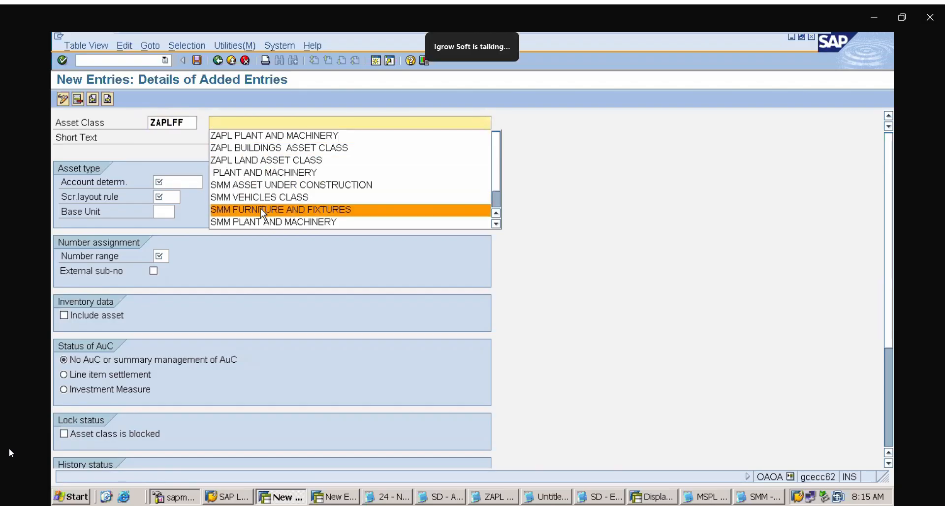
click(260, 209)
click(232, 123)
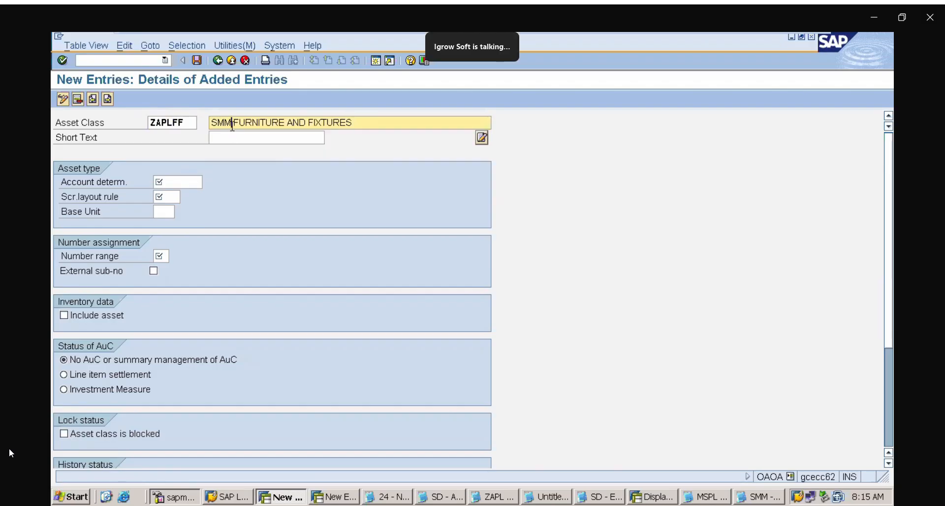
key(BackSpace)
key(BackSpace)
key(BackSpace)
key(BackSpace)
text(ZAPL)
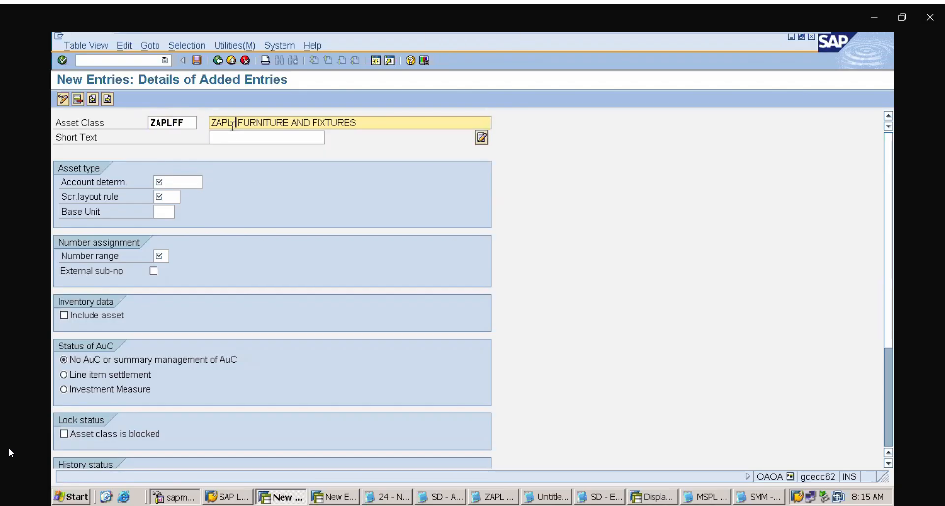
Give ZAPLFF the short text F&F and assign it the account determination ZAPLAD4
click(232, 139)
text(F)
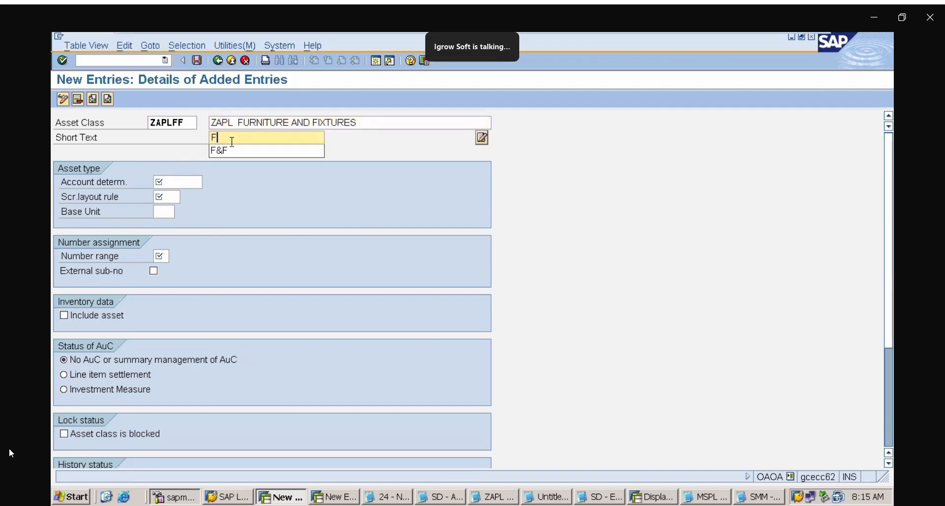
click(231, 150)
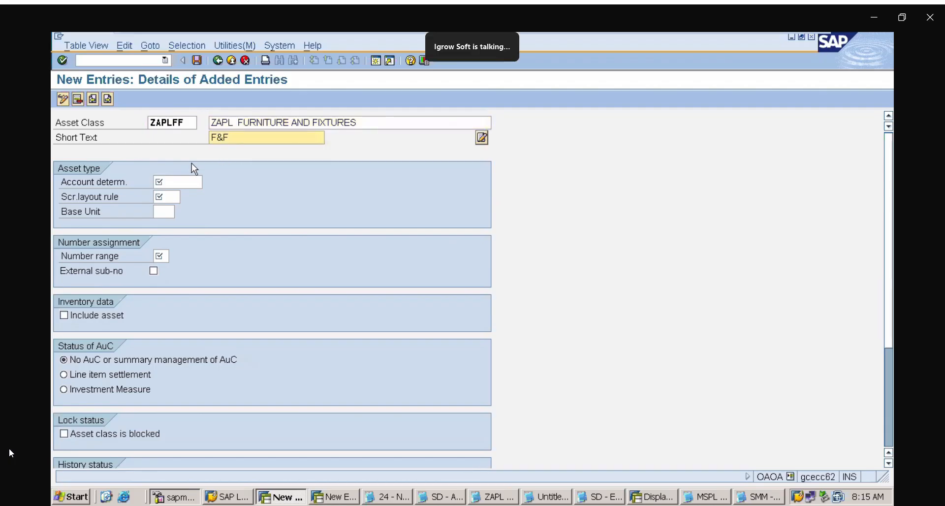
click(180, 184)
text(Z)
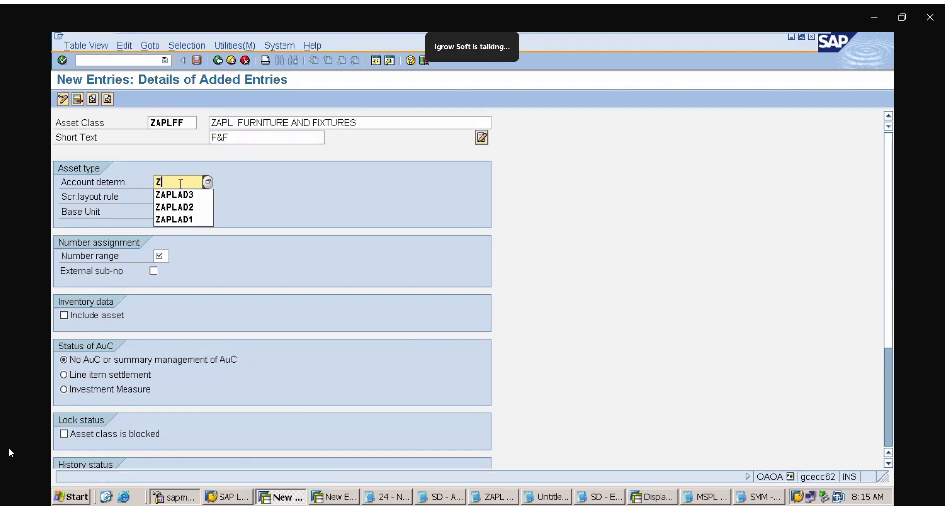
click(184, 195)
key(BackSpace)
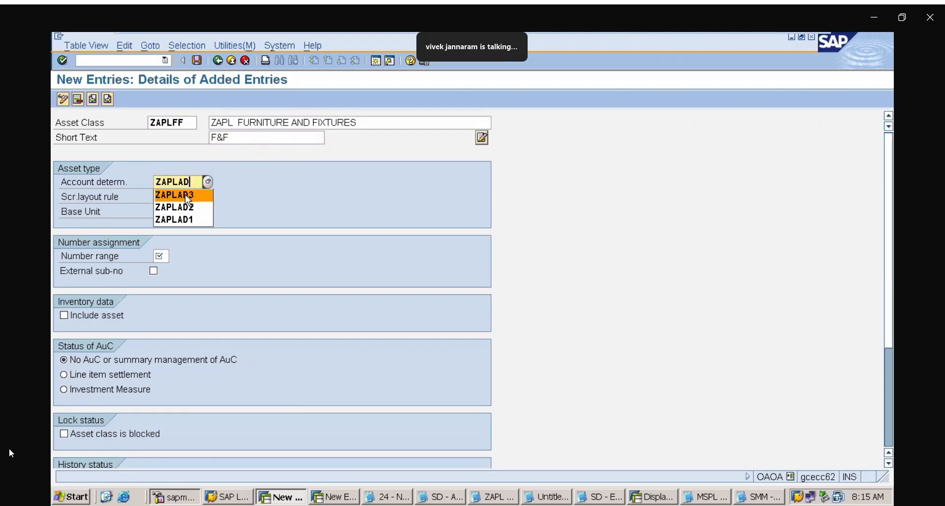
text(4)
Set the screen layout rule of the ZAPLFF asset class to ZAP4
click(169, 196)
text(Z)
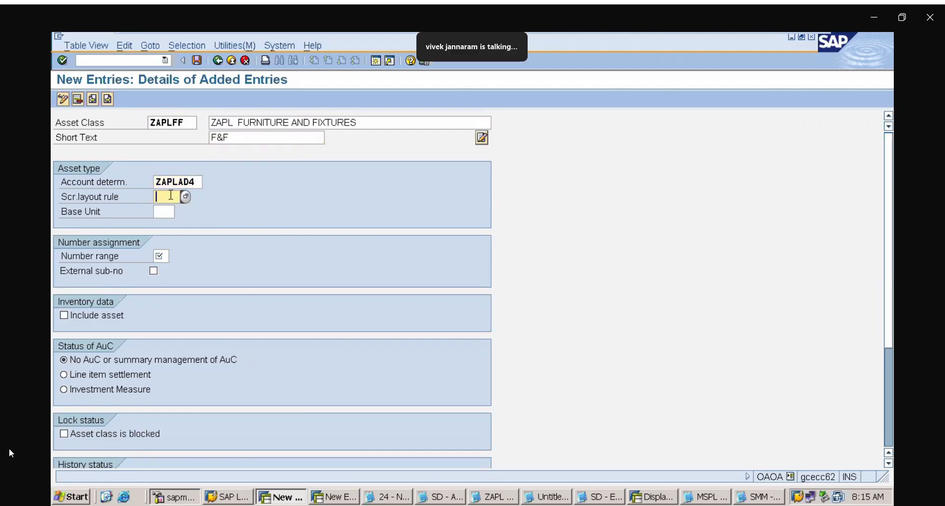
text(AP4)
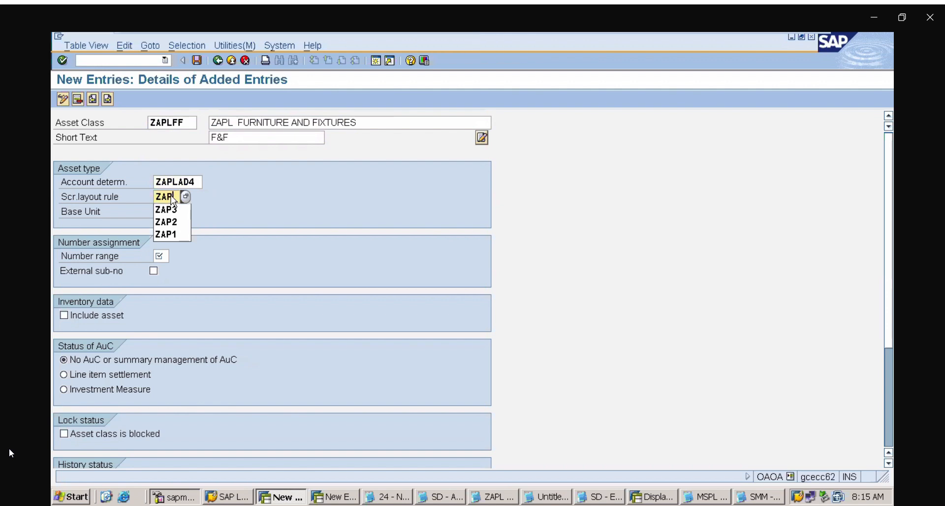
Set ZAPLFF's number range to 04 and include its assets in the inventory data
click(160, 257)
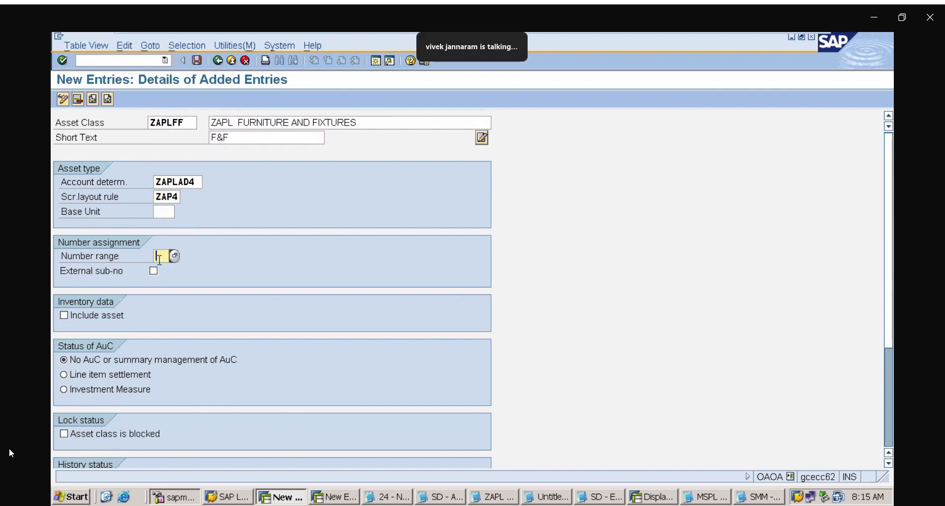
text(04)
click(61, 320)
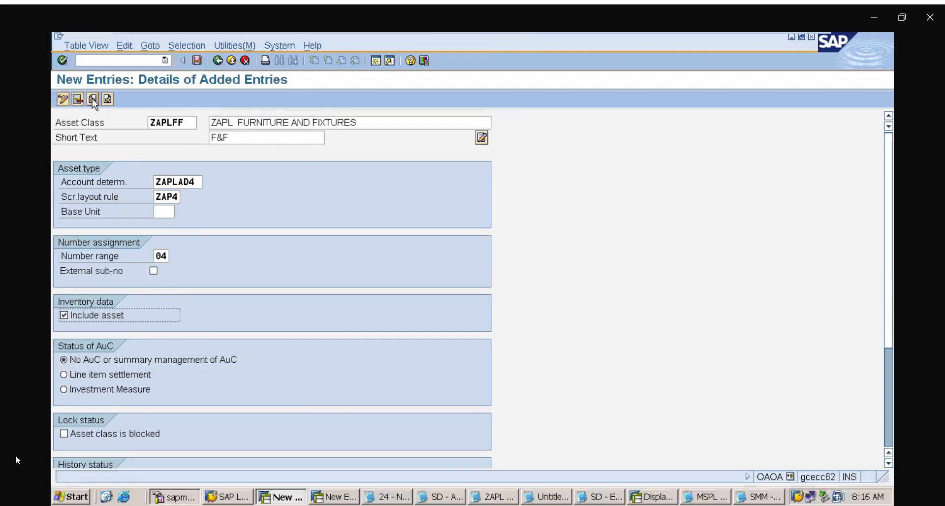
click(93, 99)
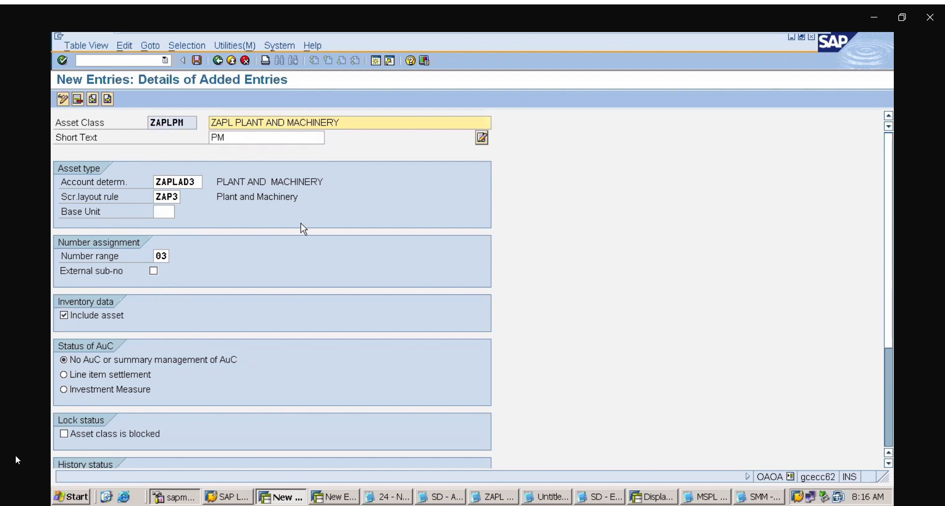
click(107, 99)
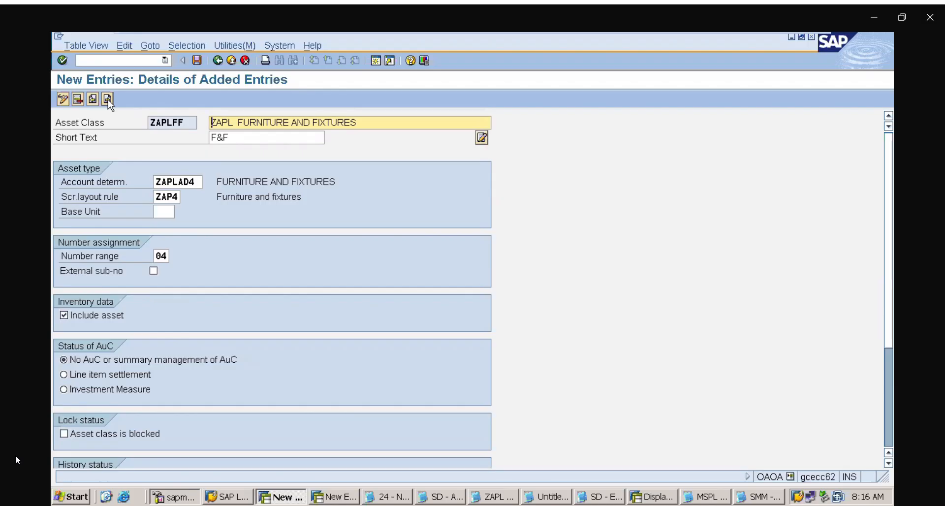
Start another asset class entry with the code ZAPLVEH
click(108, 99)
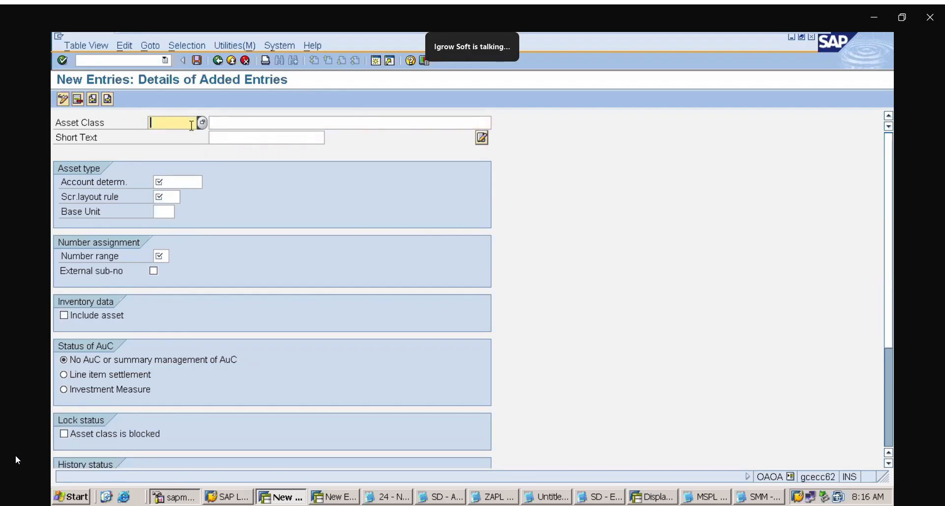
text(ZAP)
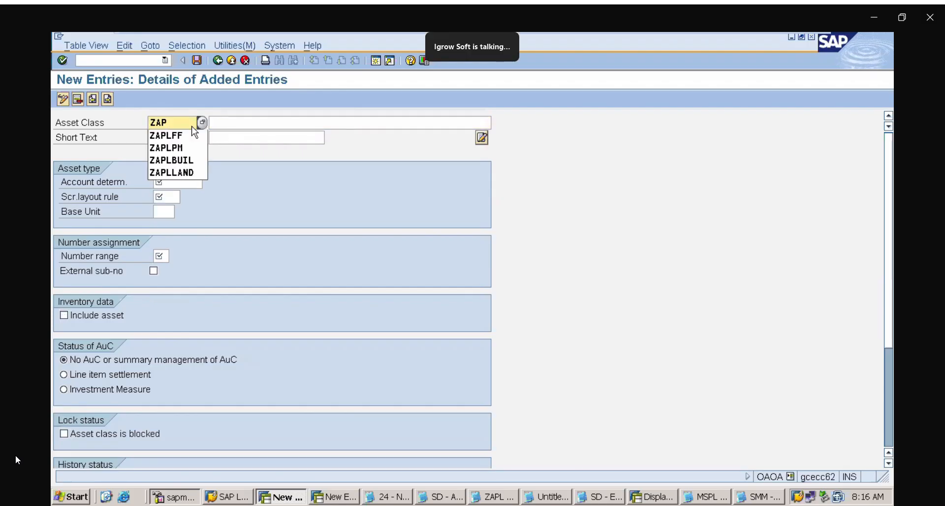
text(VEHI)
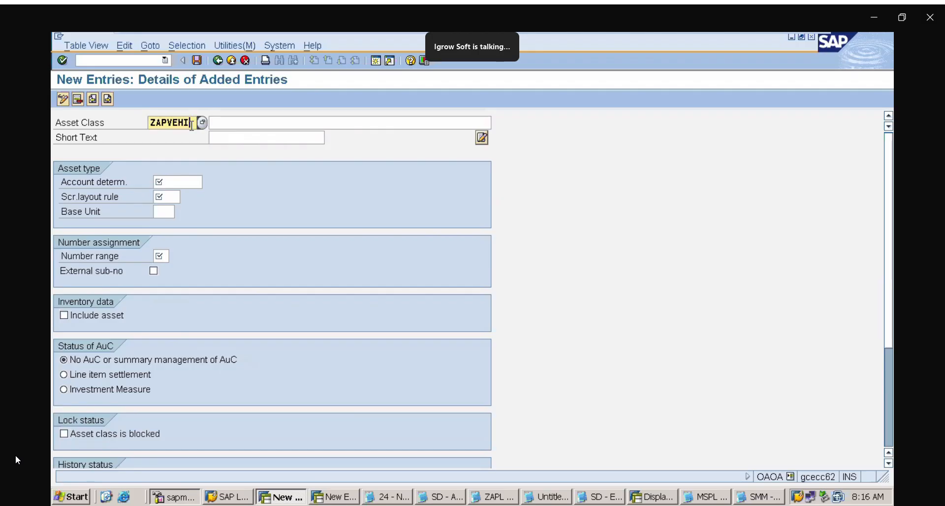
key(BackSpace)
key(BackSpace)
key(BackSpace)
key(BackSpace)
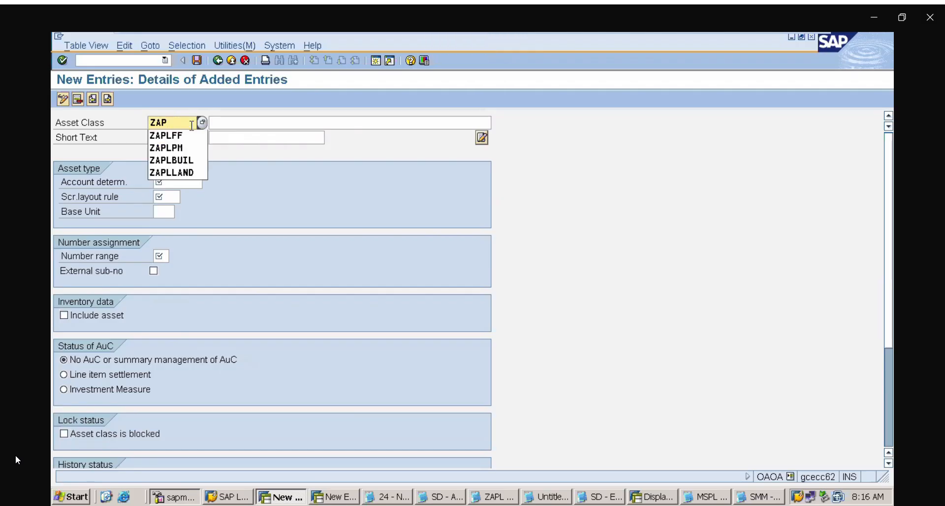
text(LVEH)
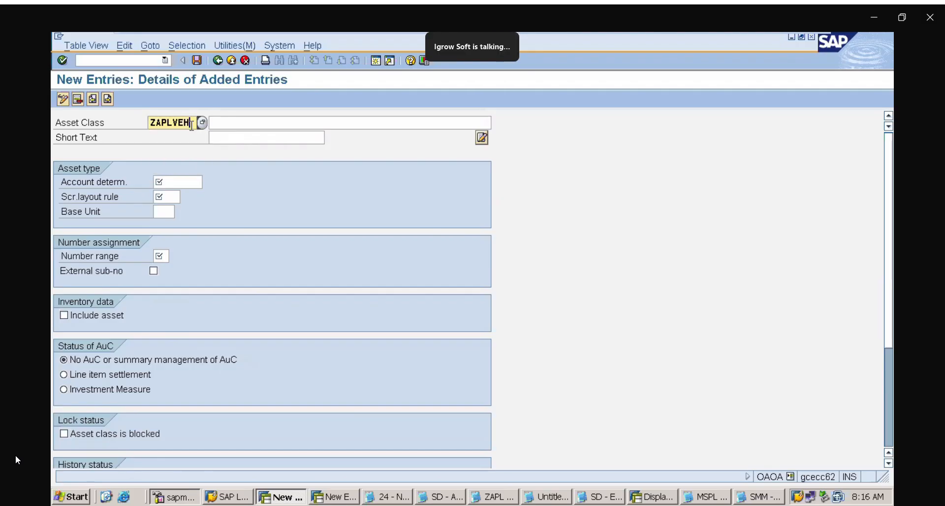
Describe the ZAPLVEH asset class as ZAPL VEHICLES CLASS, reusing the earlier SMM VEHICLES CLASS description with its prefix replaced
click(264, 122)
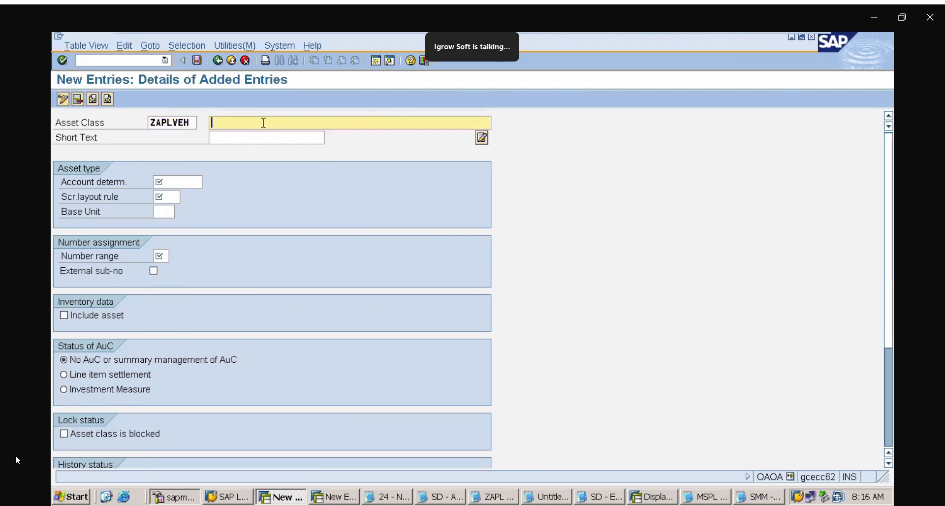
text(ZAP)
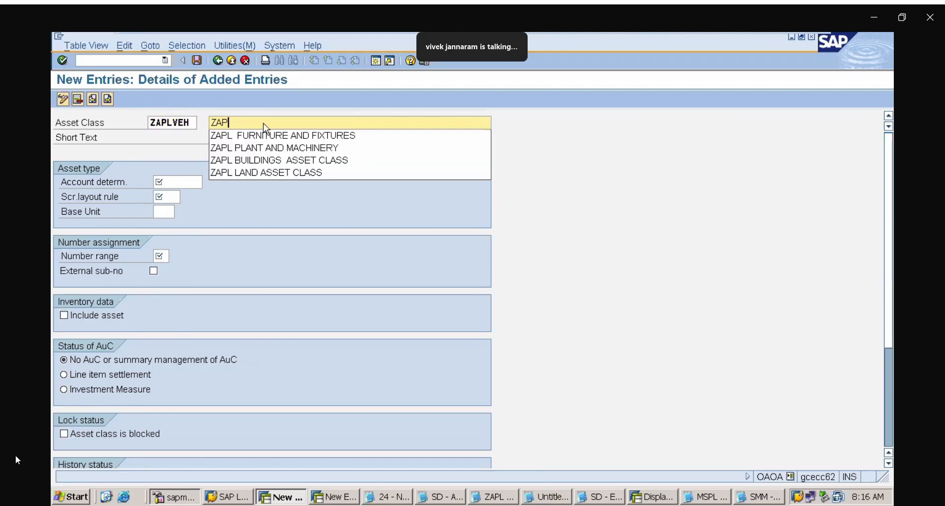
key(BackSpace)
key(BackSpace)
key(BackSpace)
text(VE)
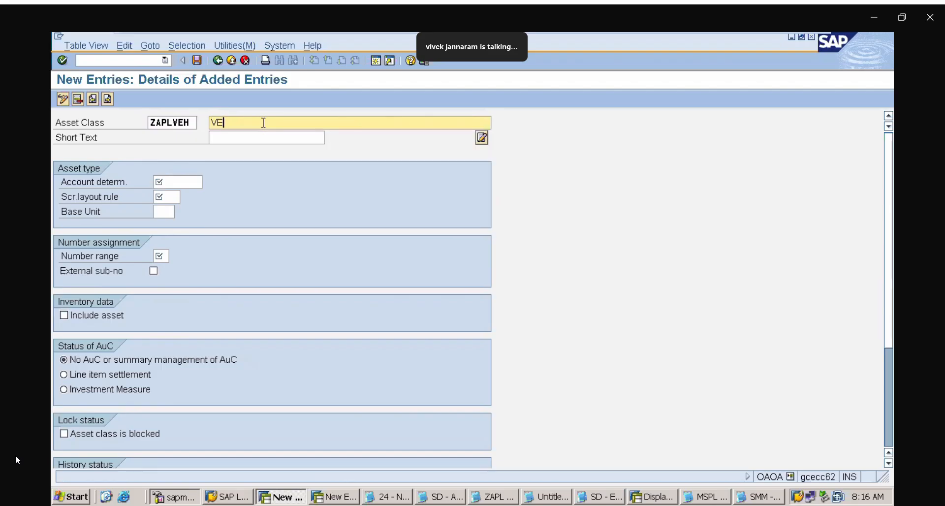
key(BackSpace)
key(BackSpace)
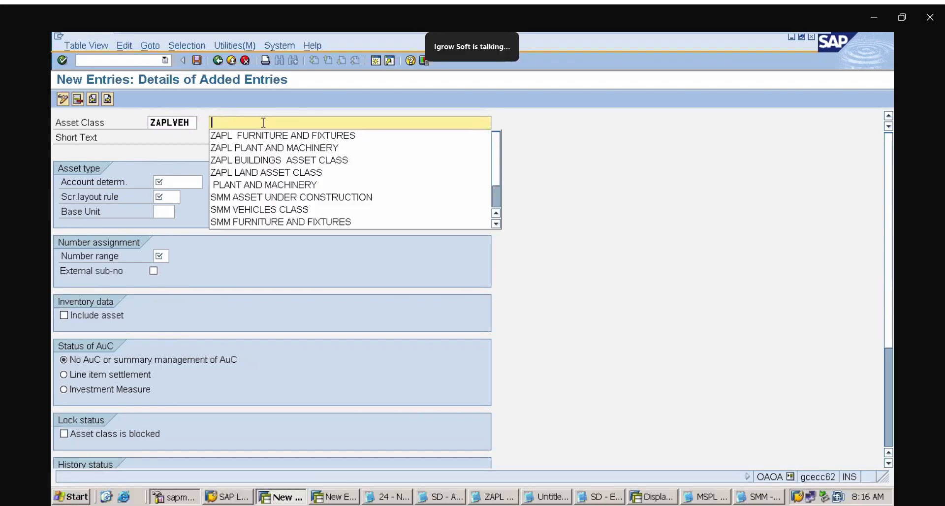
click(271, 209)
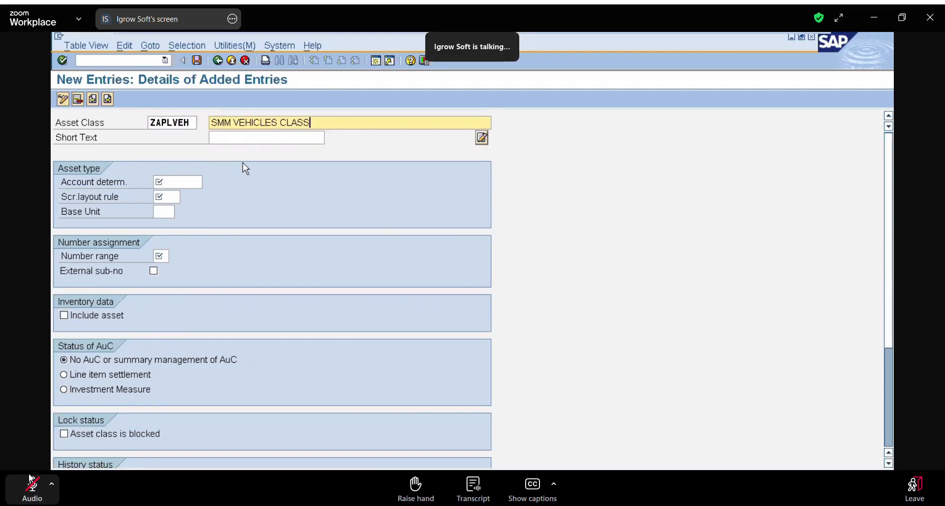
click(231, 123)
key(BackSpace)
key(BackSpace)
key(BackSpace)
key(BackSpace)
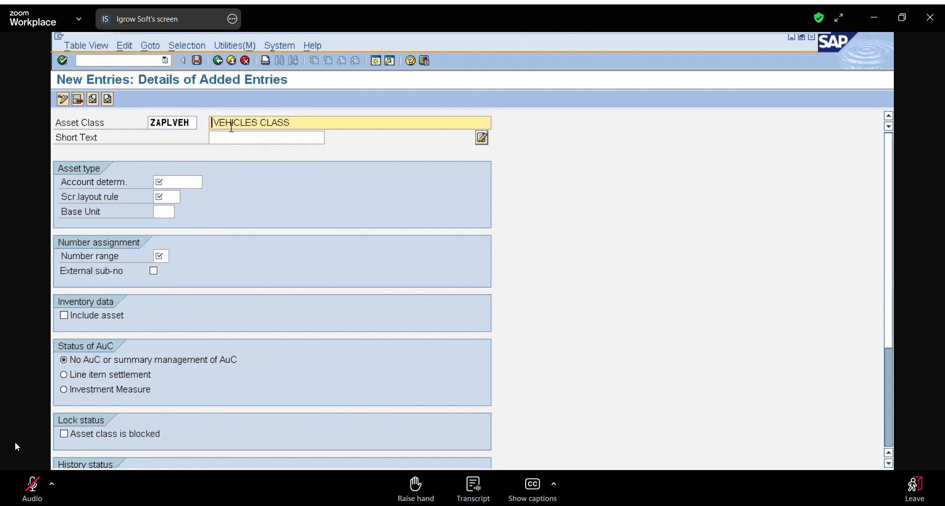
text(ZAPL)
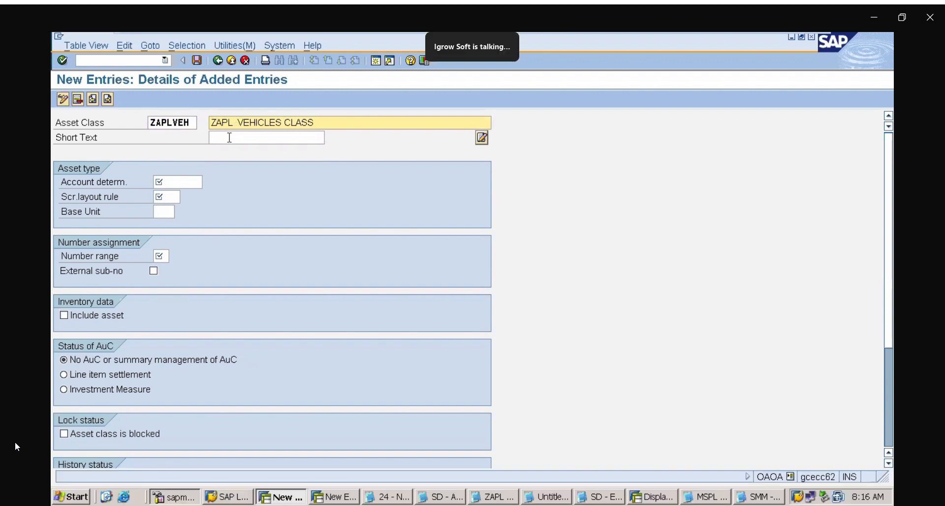
Give ZAPLVEH the short text VEHICLES and assign it the account determination ZAPLAD5
click(229, 138)
text(V)
click(233, 152)
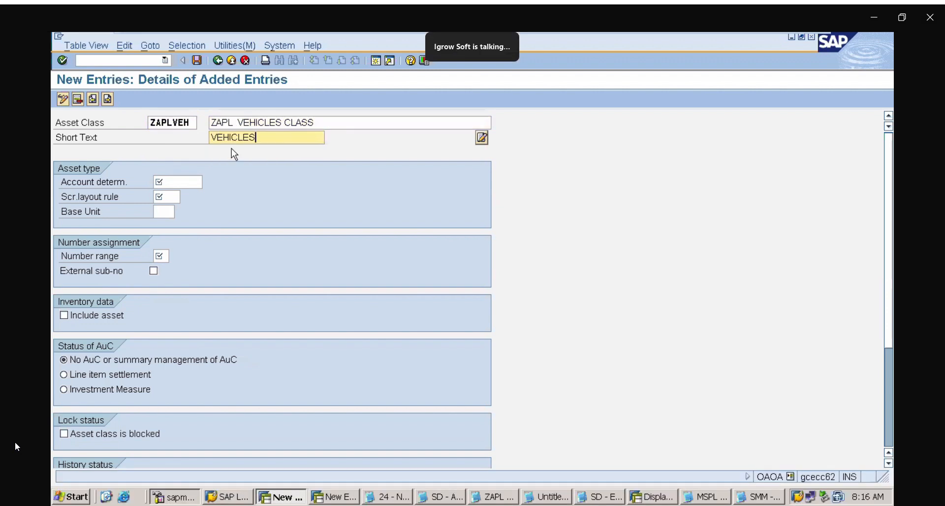
click(169, 180)
text(Z)
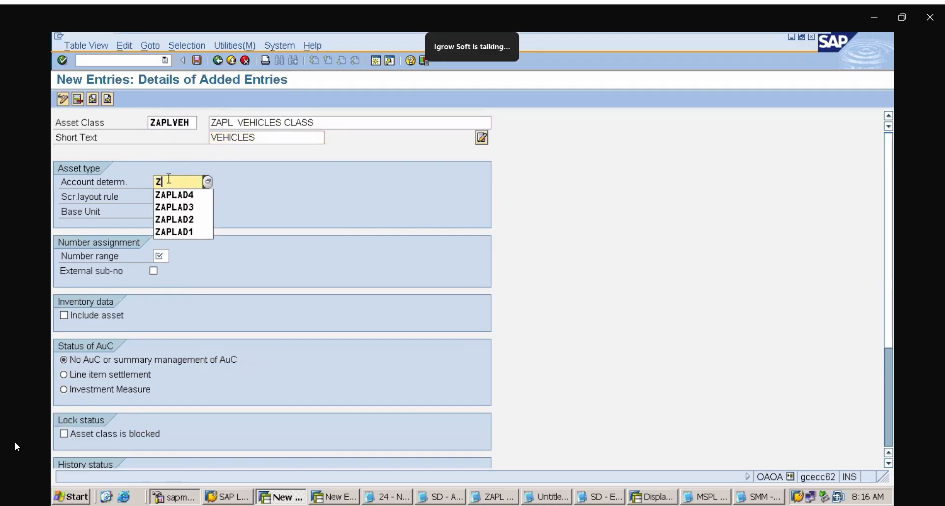
text(APLAD)
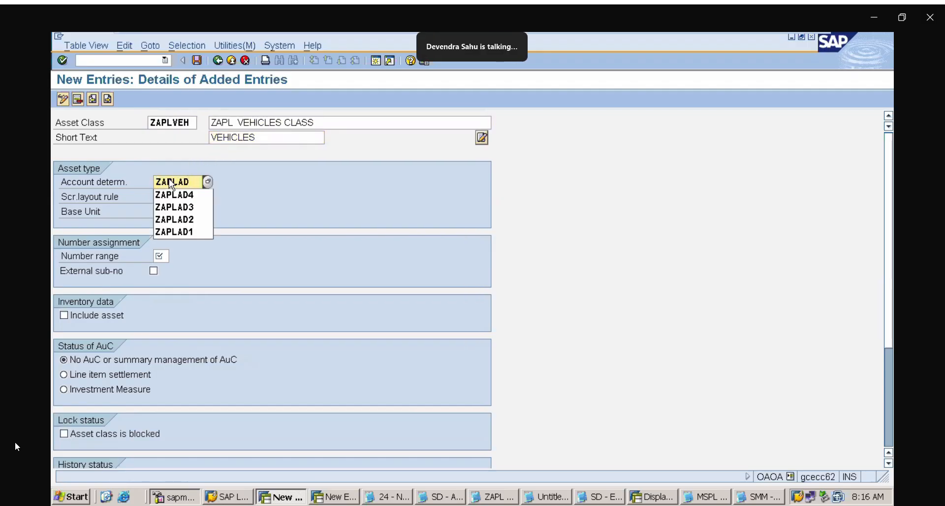
text(5)
Set ZAPLVEH's screen layout rule to ZAP5 and number range to 05, and include its assets in the inventory data
click(163, 197)
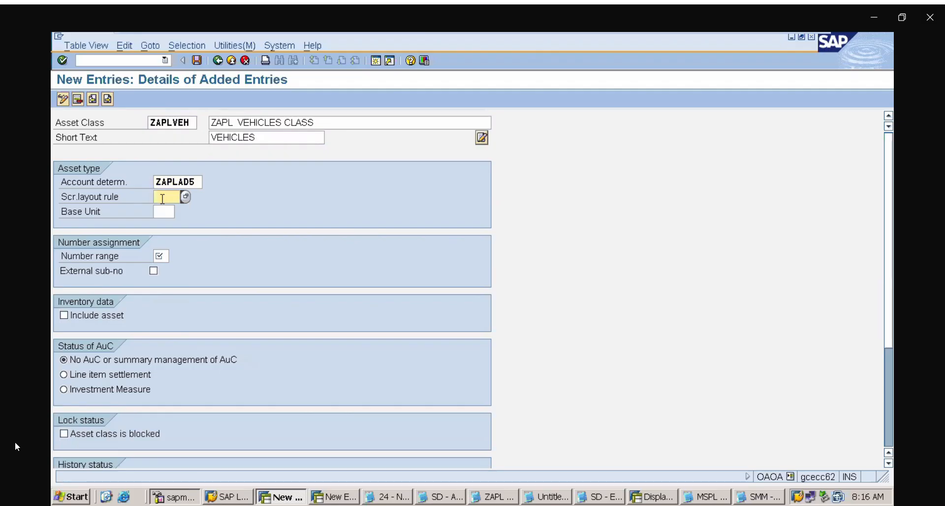
text(ZAP)
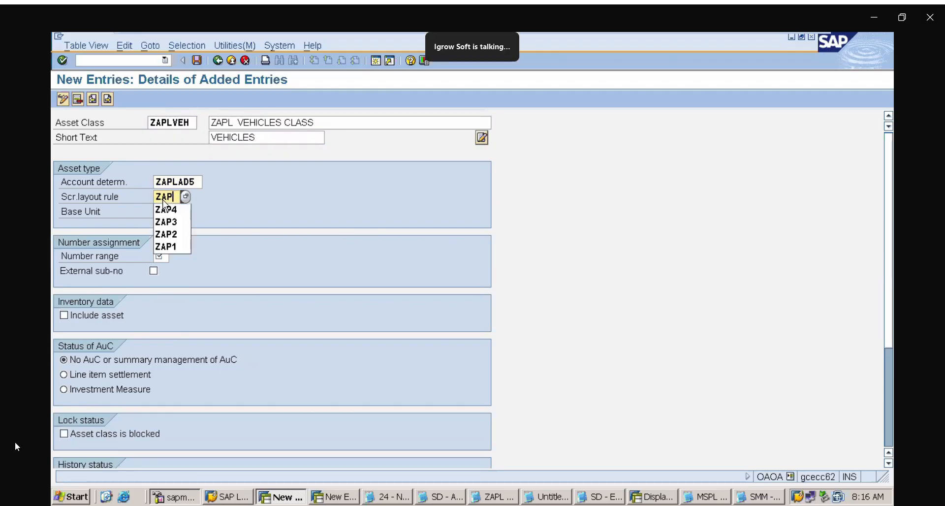
text(5)
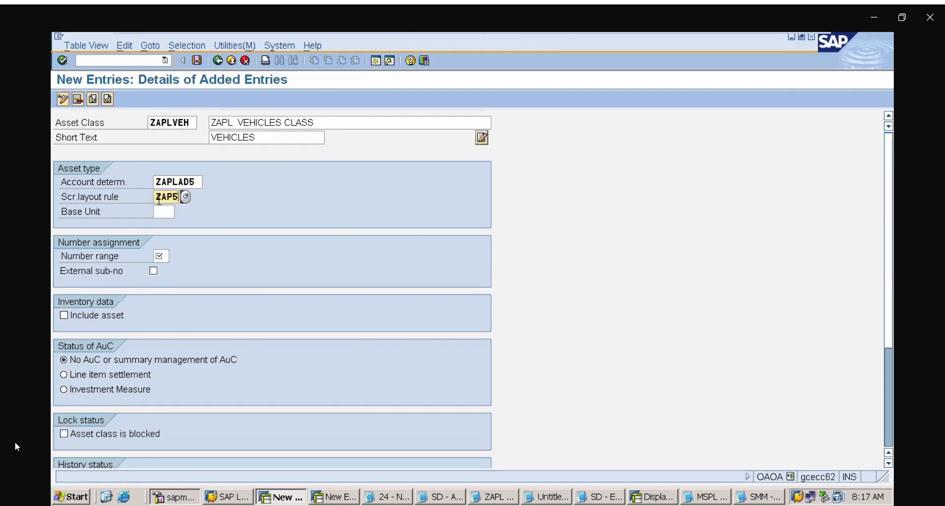
click(164, 258)
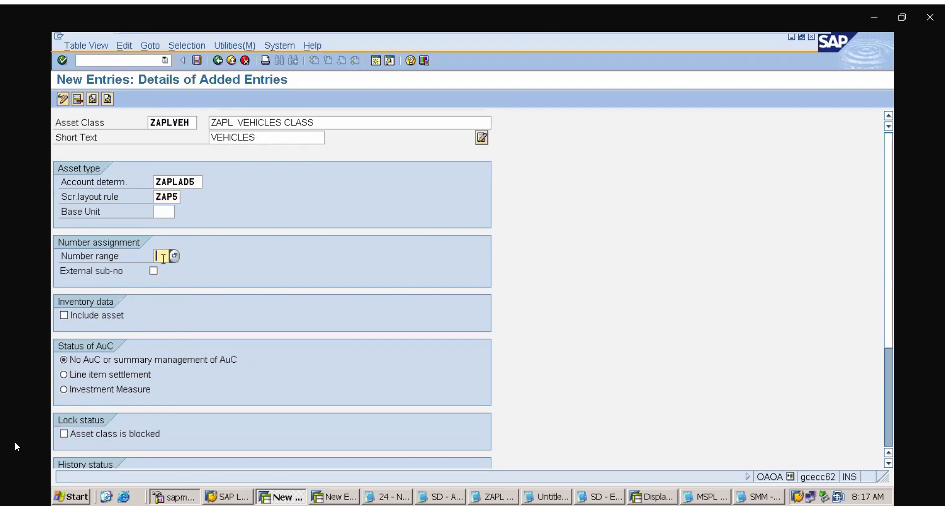
text(05)
click(101, 316)
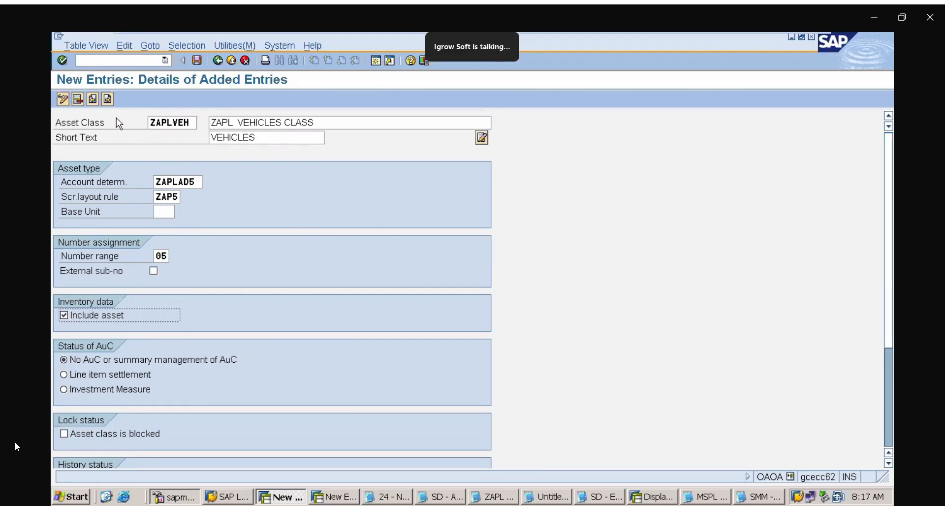
Start another asset class entry with the code ZAPLAUC
click(107, 99)
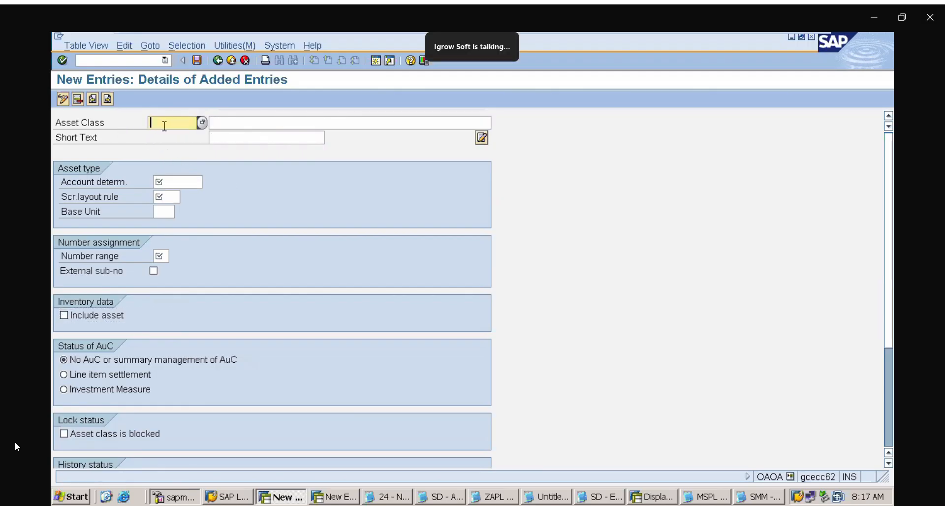
text(ZA)
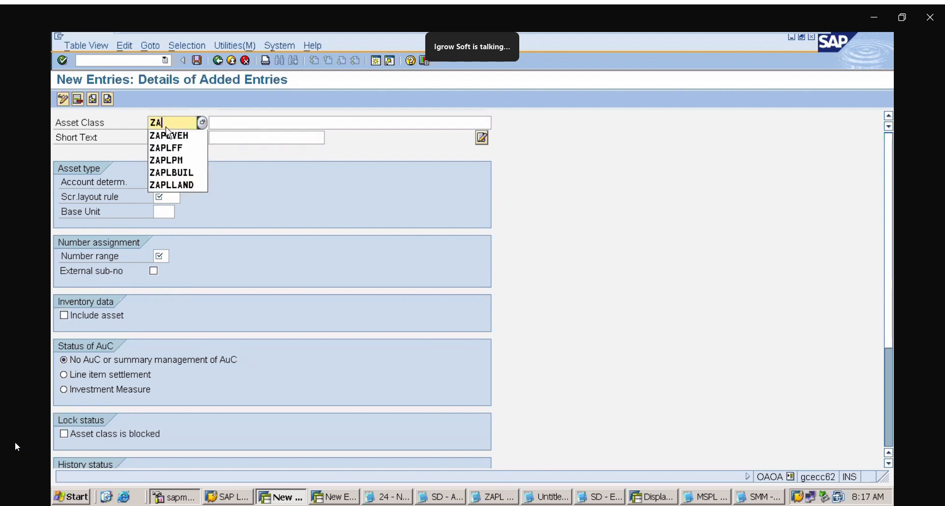
text(PL)
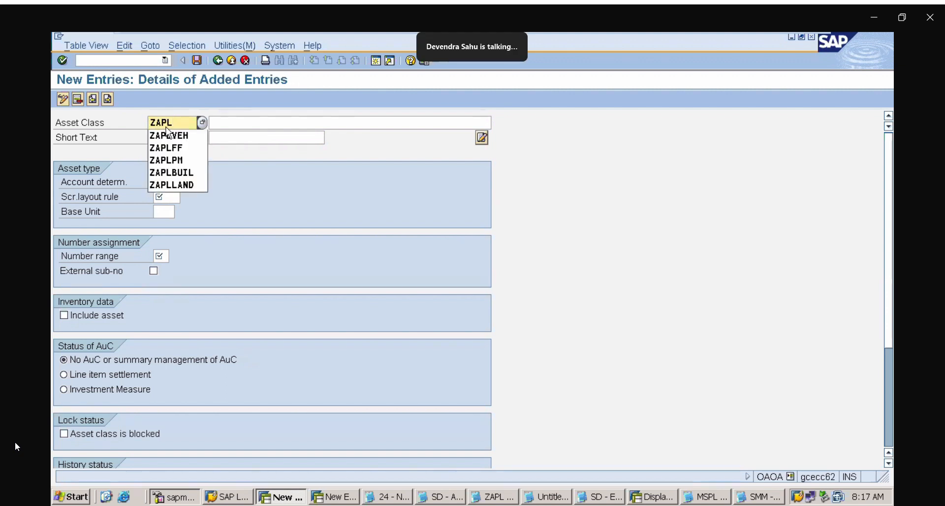
text(AUC)
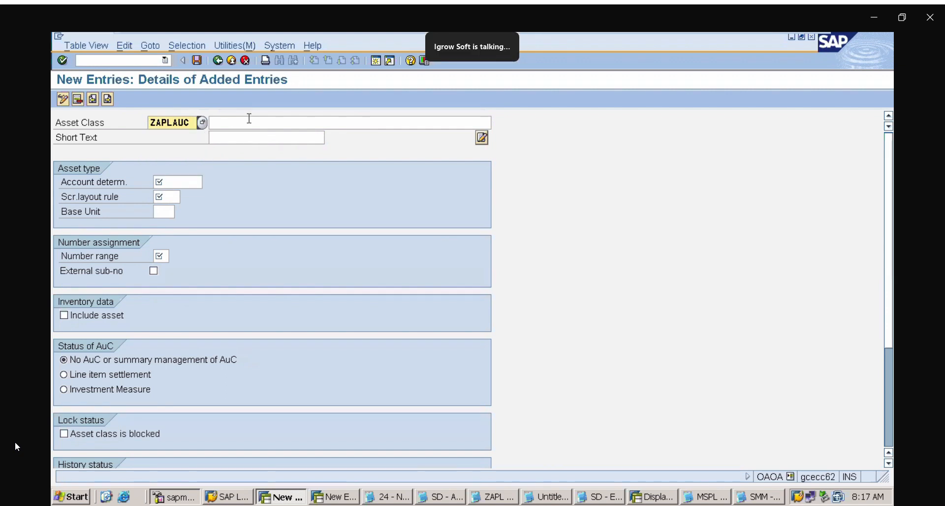
Describe the ZAPLAUC asset class as ZAPL ASSET UNDER CONSTRUCTION, reusing the earlier SMM ASSET UNDER CONSTRUCTION description with its prefix replaced
click(250, 118)
text(ZAPL)
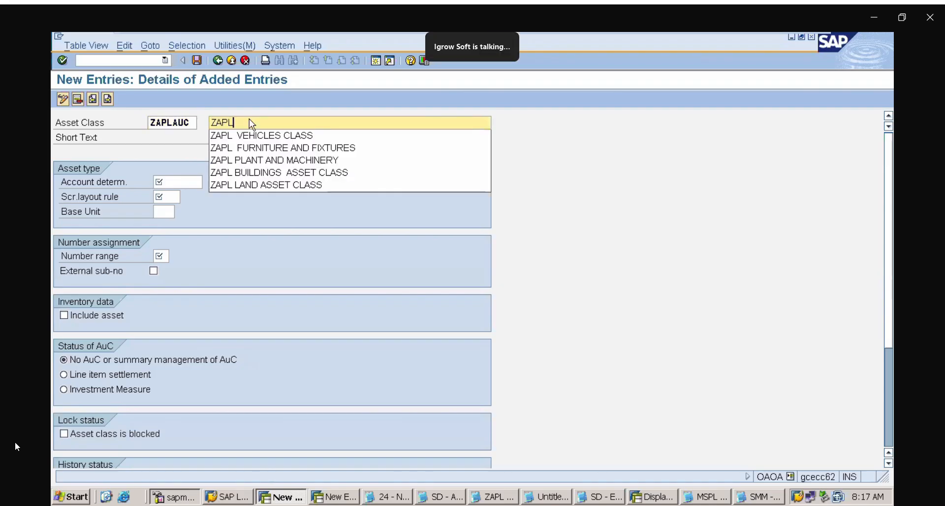
text( A)
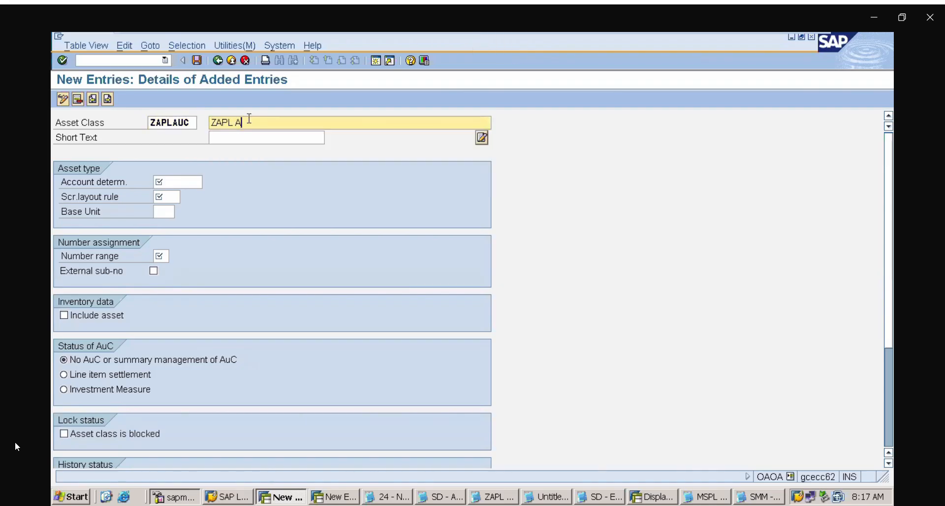
key(BackSpace)
key(BackSpace)
key(BackSpace)
key(BackSpace)
key(BackSpace)
key(BackSpace)
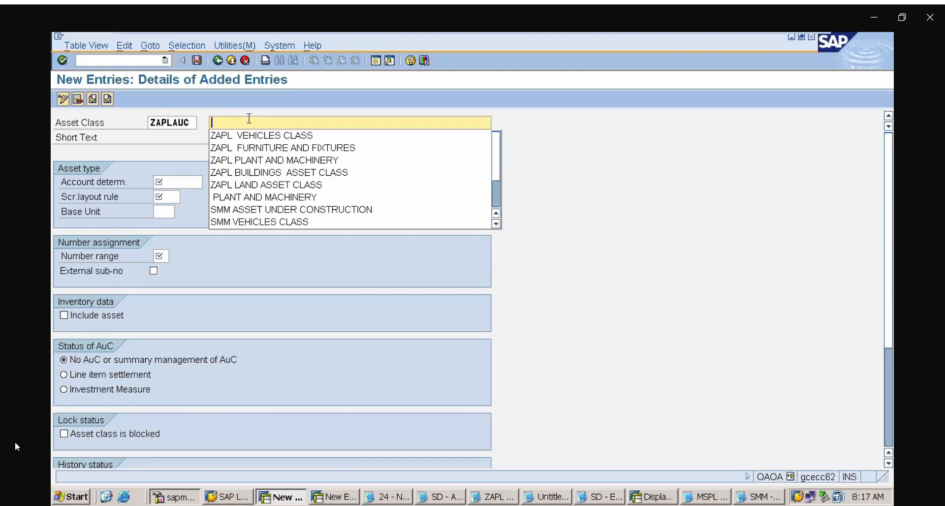
key(Down)
key(Down)
key(Down)
key(Down)
key(Down)
key(Down)
key(Down)
key(Return)
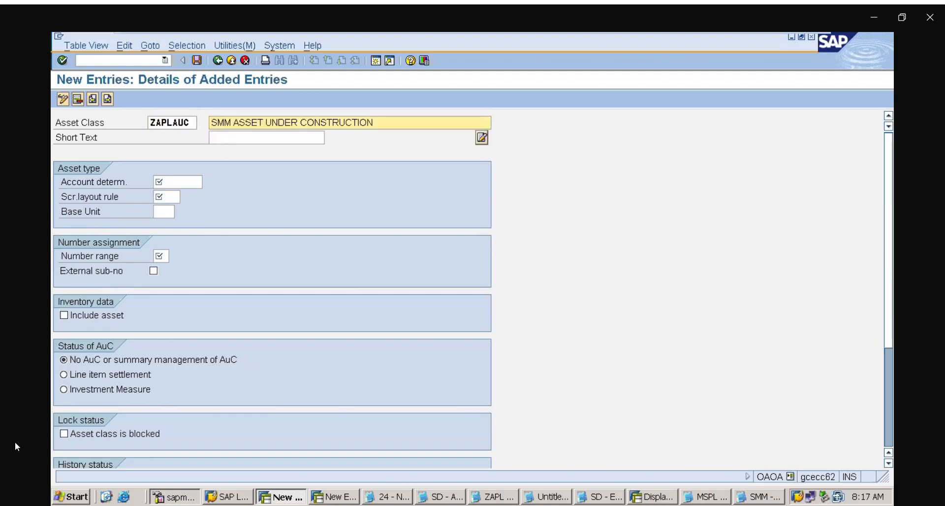
click(232, 124)
key(BackSpace)
key(BackSpace)
key(BackSpace)
key(BackSpace)
text(ZA)
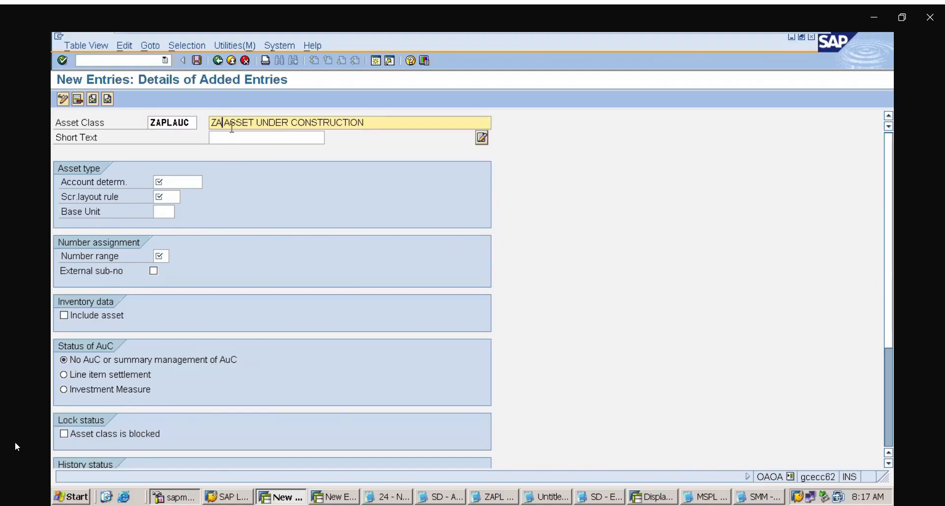
text(PL)
Give ZAPLAUC the short text AUC and assign it the account determination ZAPLAD6
click(236, 139)
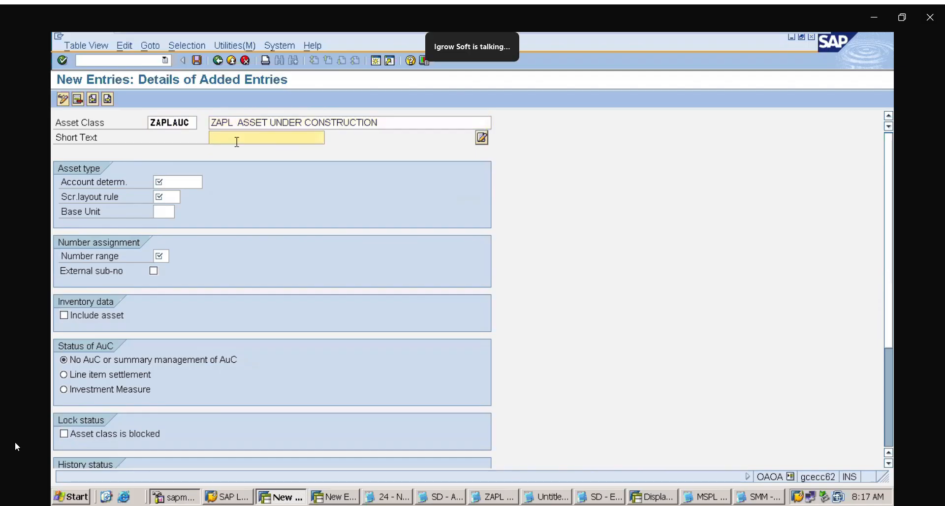
text(A)
click(239, 151)
click(177, 183)
text(ZAP)
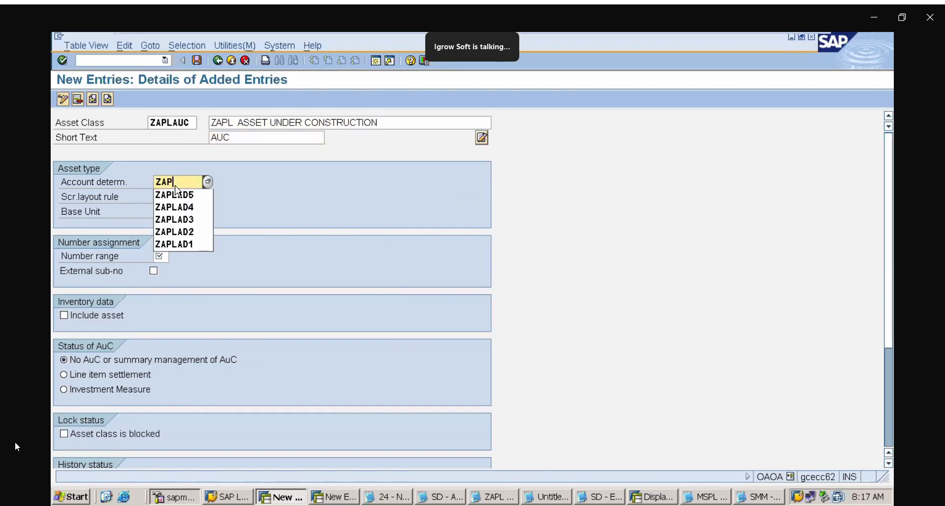
text(L)
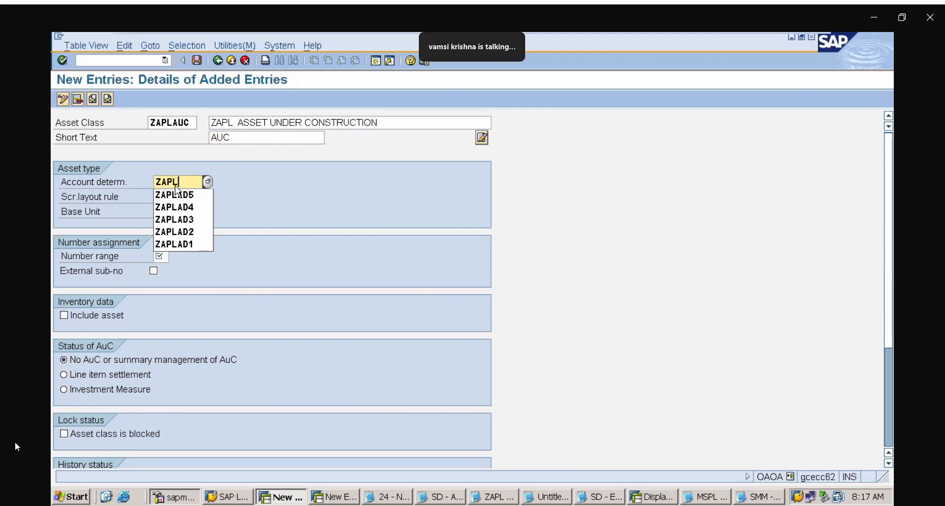
text(AD6)
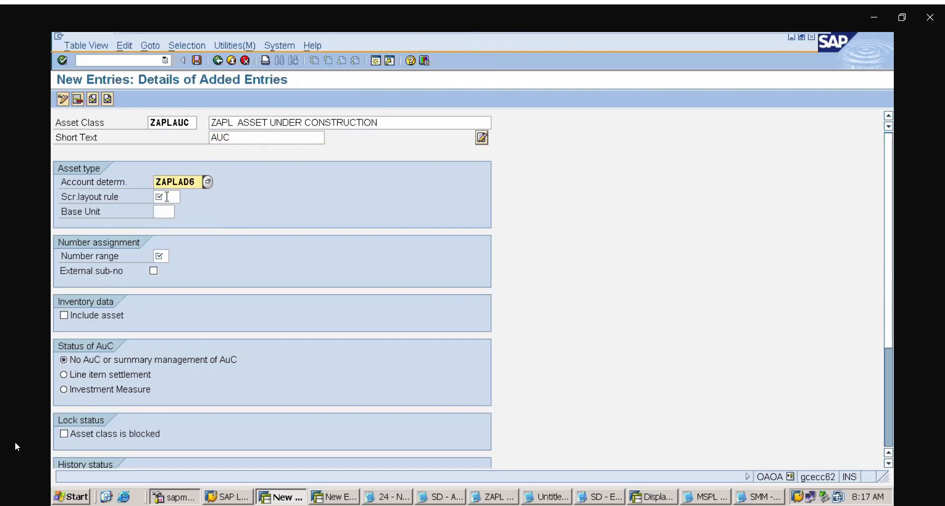
Set ZAPLAUC's screen layout rule to ZAP6, its number range to 06 and its AuC status to line item settlement
click(168, 196)
text(ZAP)
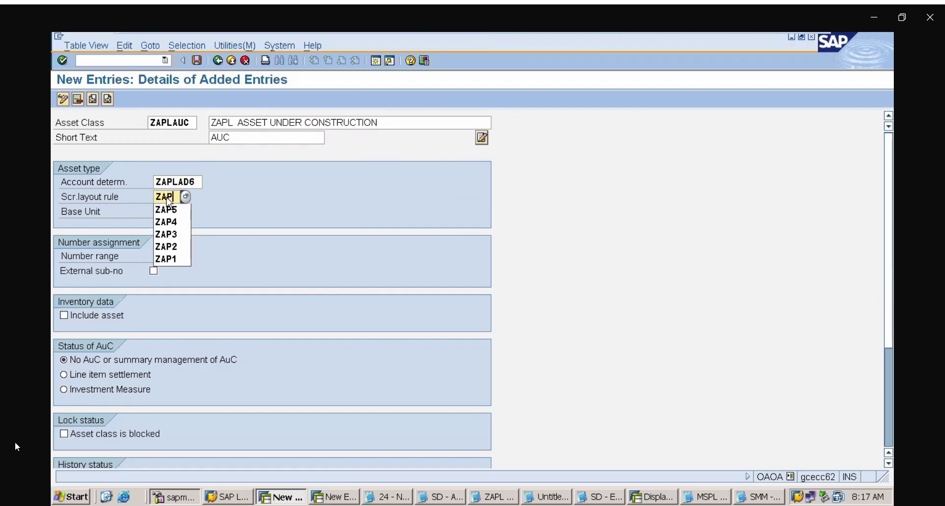
text(6)
click(160, 256)
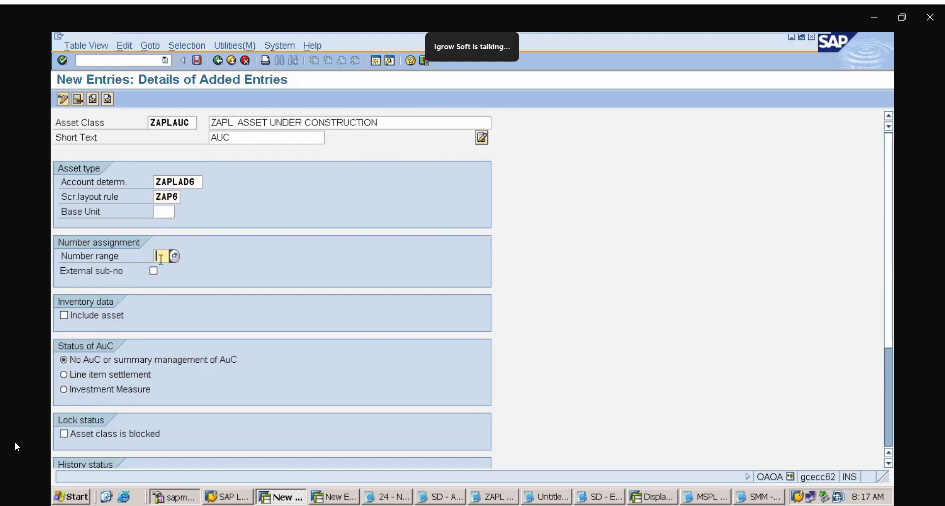
text(06)
click(86, 376)
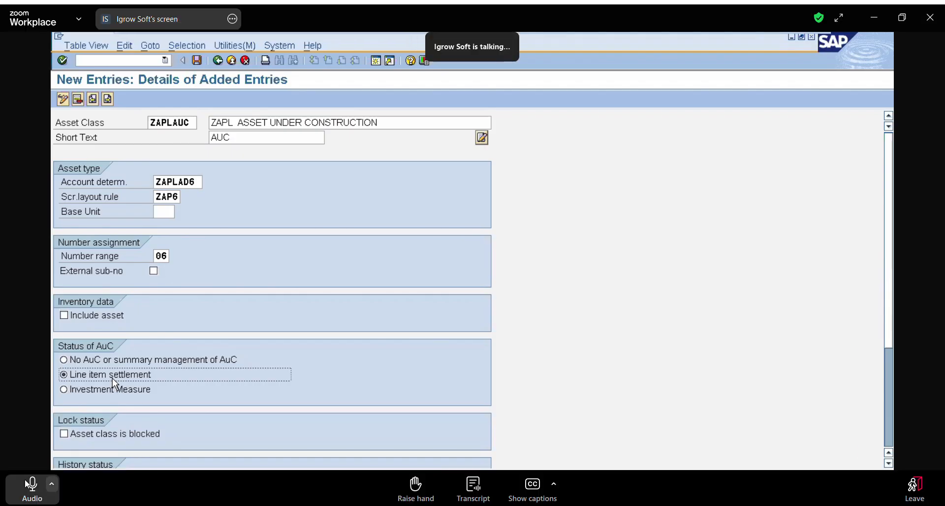
click(27, 484)
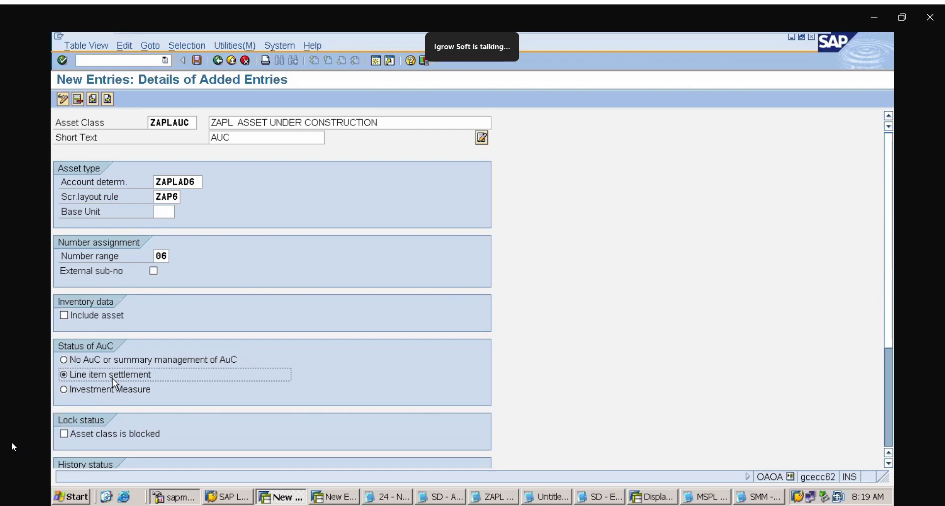
mouse_move(19, 471)
click(27, 489)
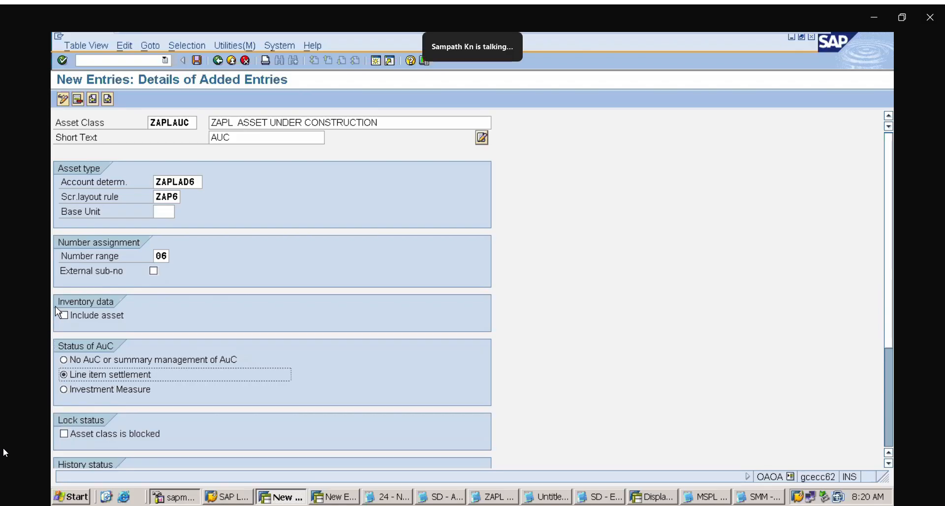
Save ZAPLAUC in the ASSET ACCOUNTING customizing request and return to the overview of all asset classes
click(195, 62)
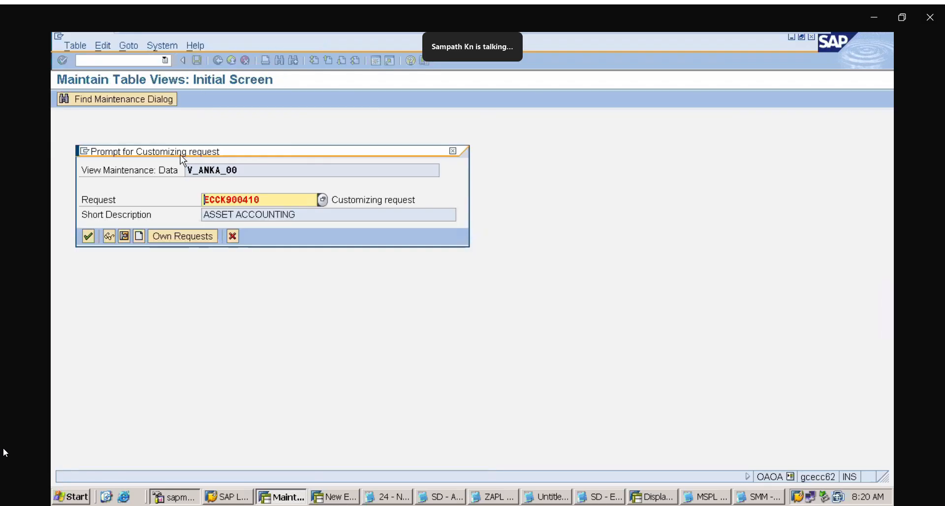
click(82, 237)
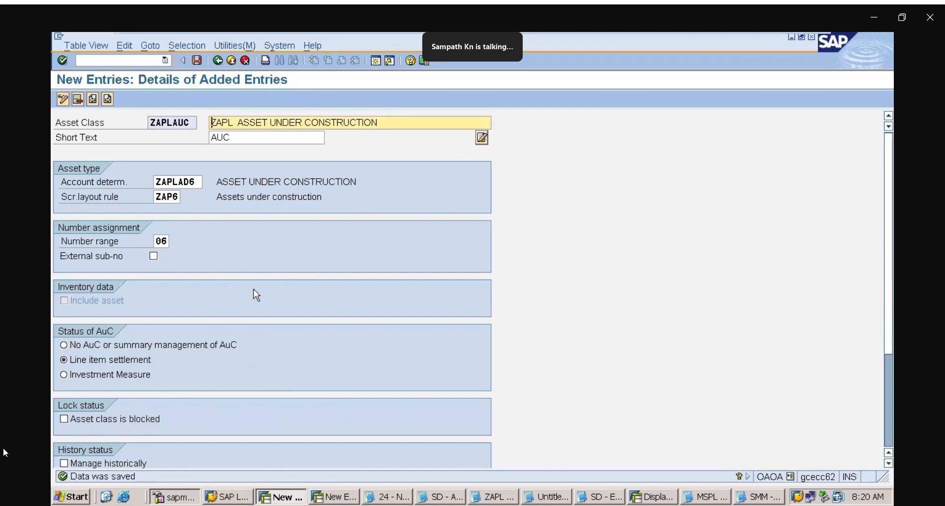
click(218, 61)
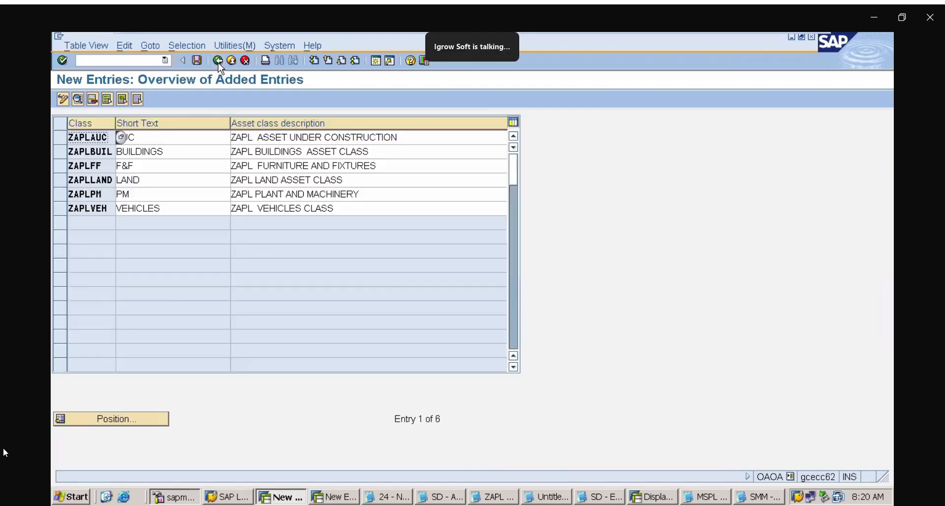
click(474, 208)
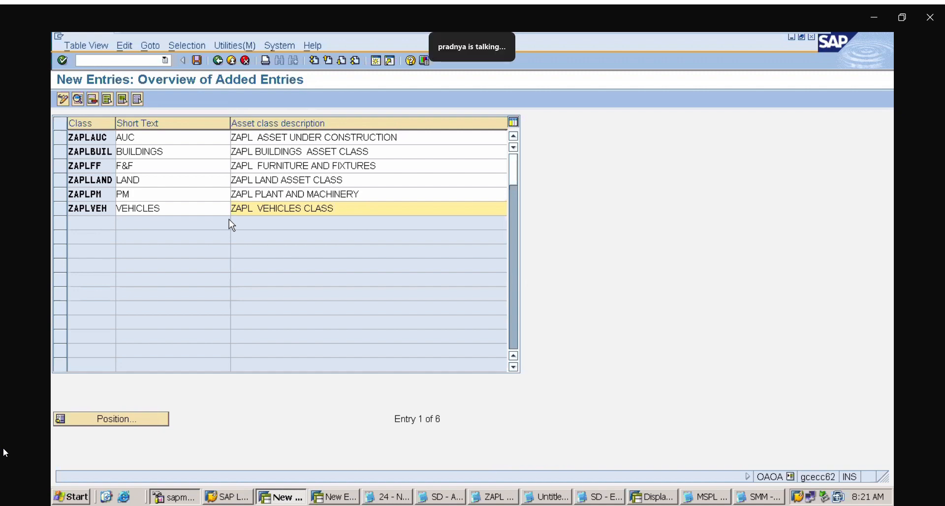
click(220, 64)
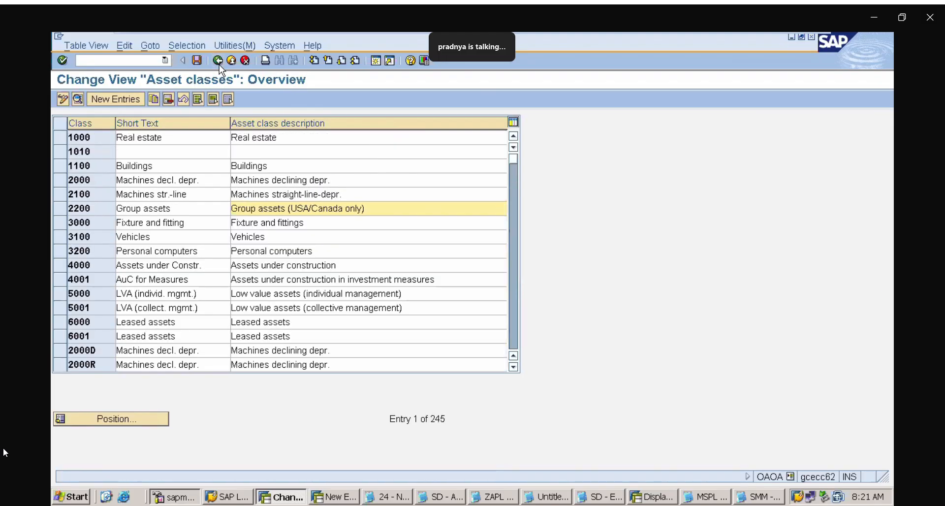
Go to transaction ORFA and open the Copy Reference Chart of Depreciation activity under Organizational Structures
click(148, 62)
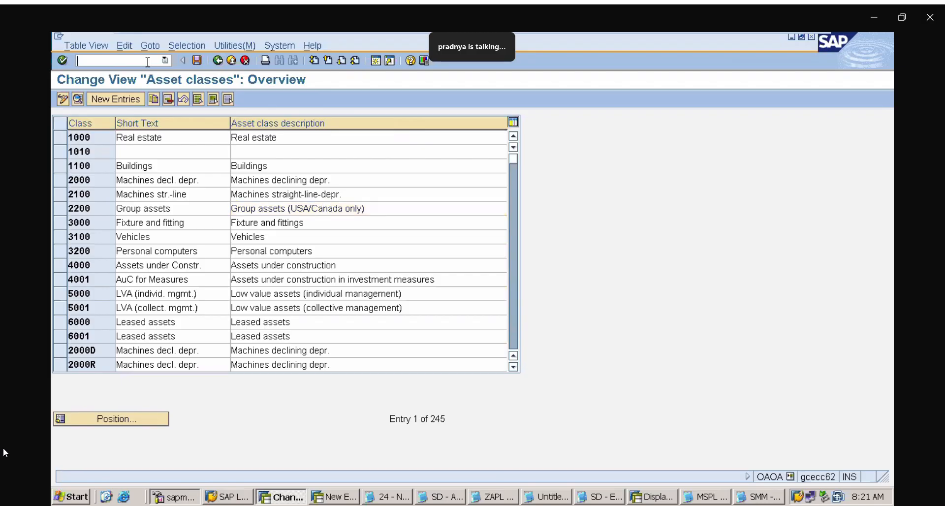
text(/NOR)
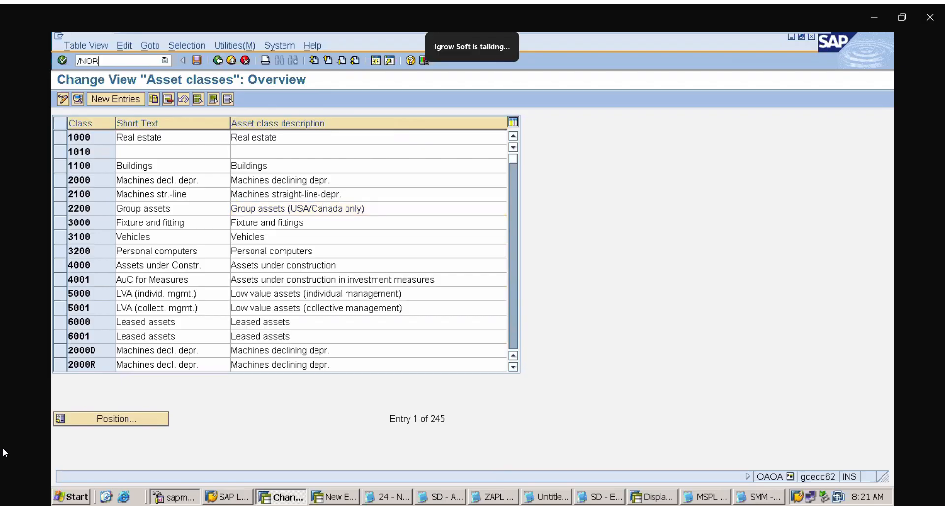
text(FA)
key(Return)
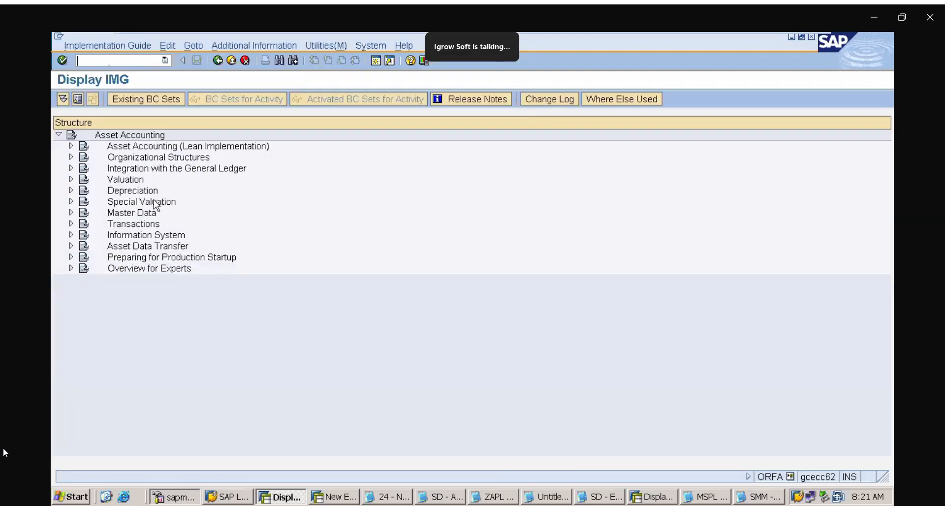
click(71, 157)
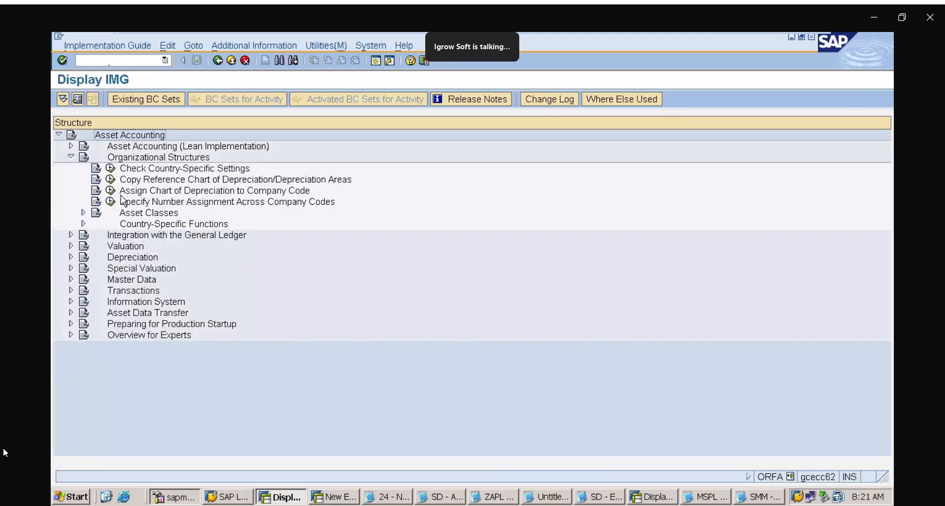
click(123, 179)
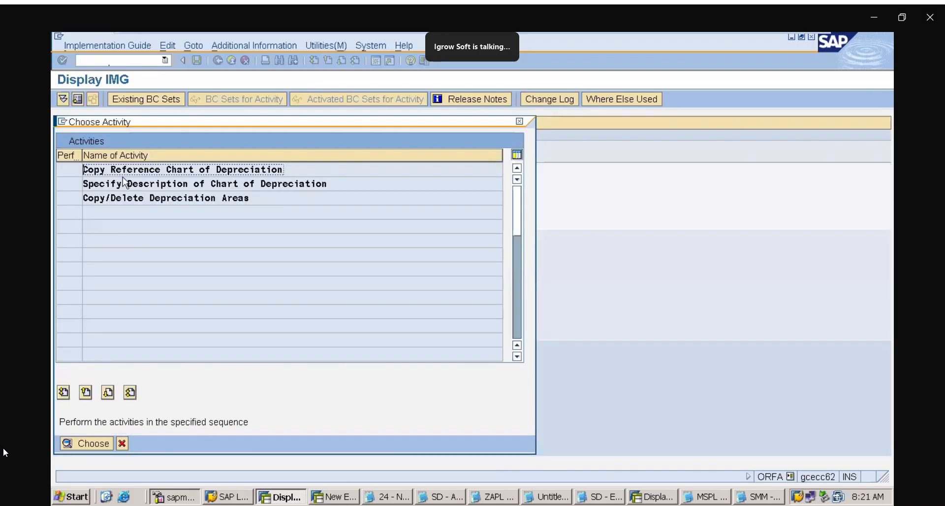
double_click(133, 172)
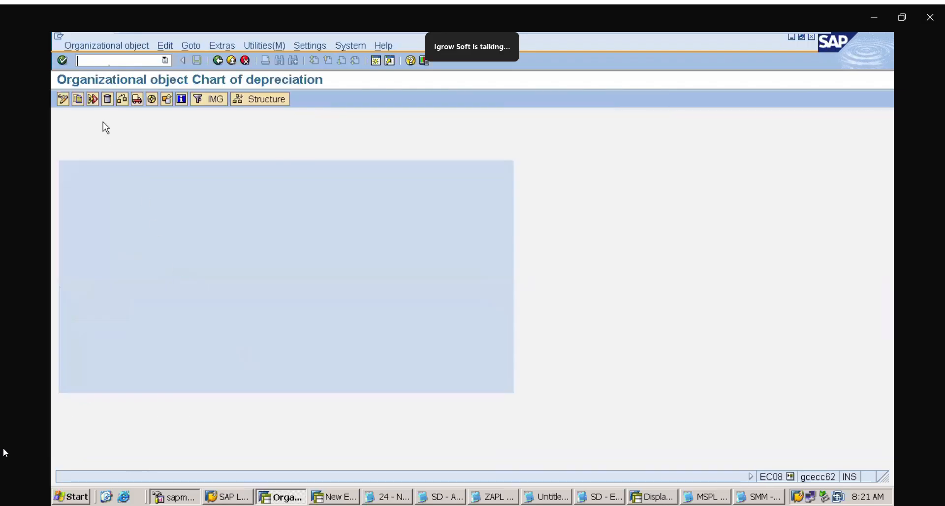
Look through the charts of depreciation available as a copy source, including the Indian sample chart 1IN, and close the copy dialog
click(78, 101)
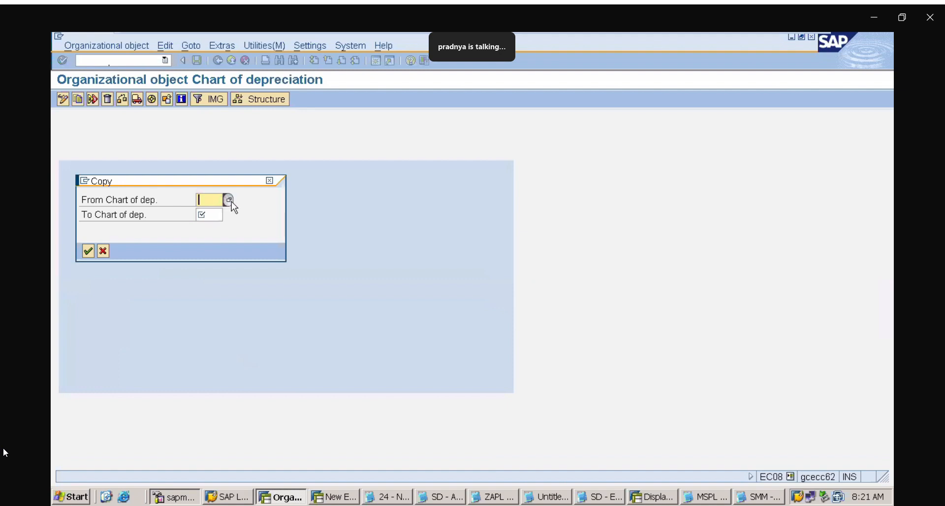
click(228, 200)
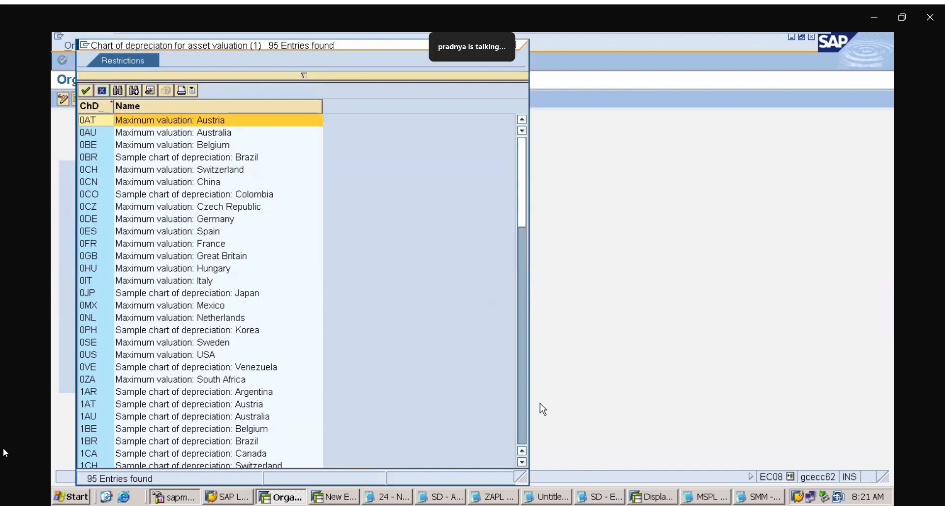
click(524, 408)
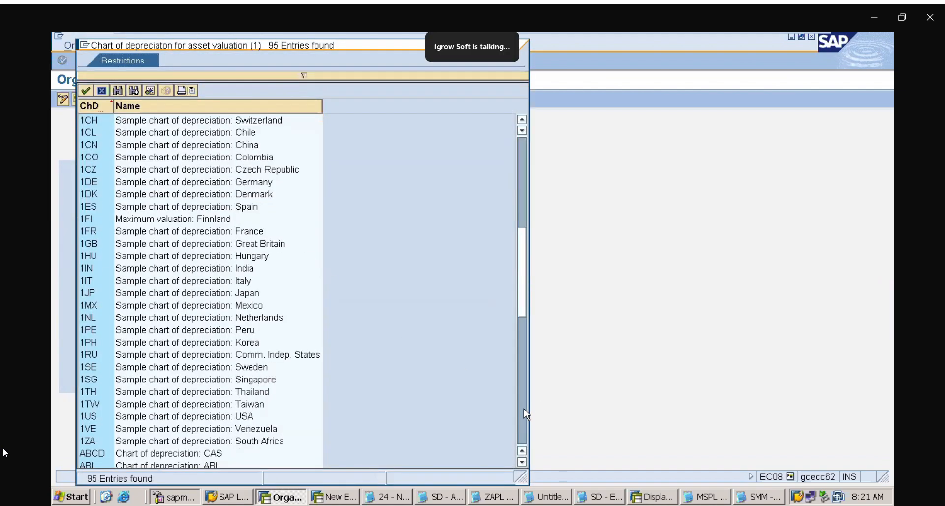
click(101, 267)
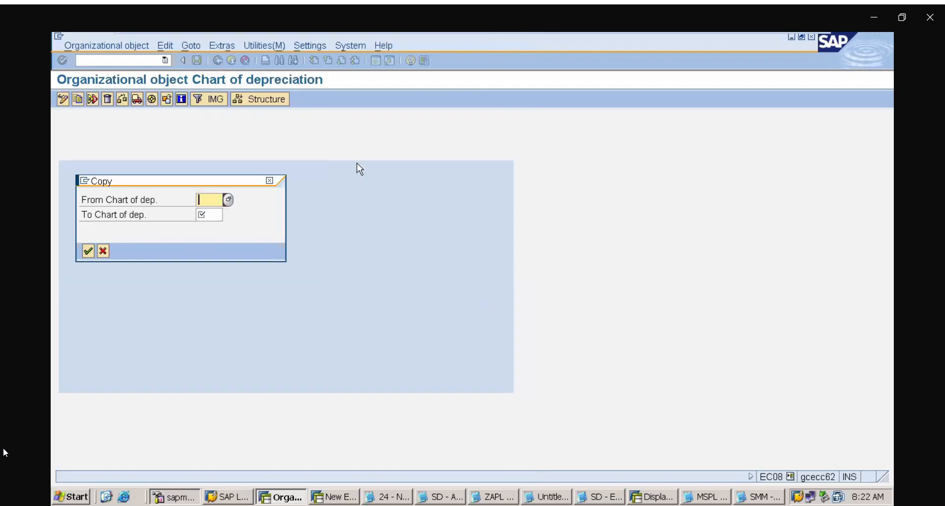
click(270, 181)
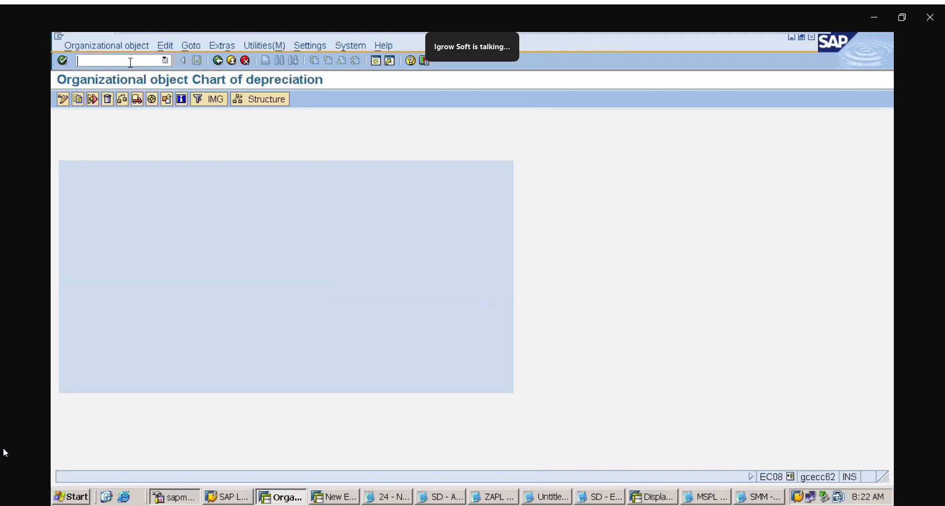
Reopen the Define Asset Classes activity through transaction ORFA and position the asset class list at ZAP
text(/NORFA)
key(Return)
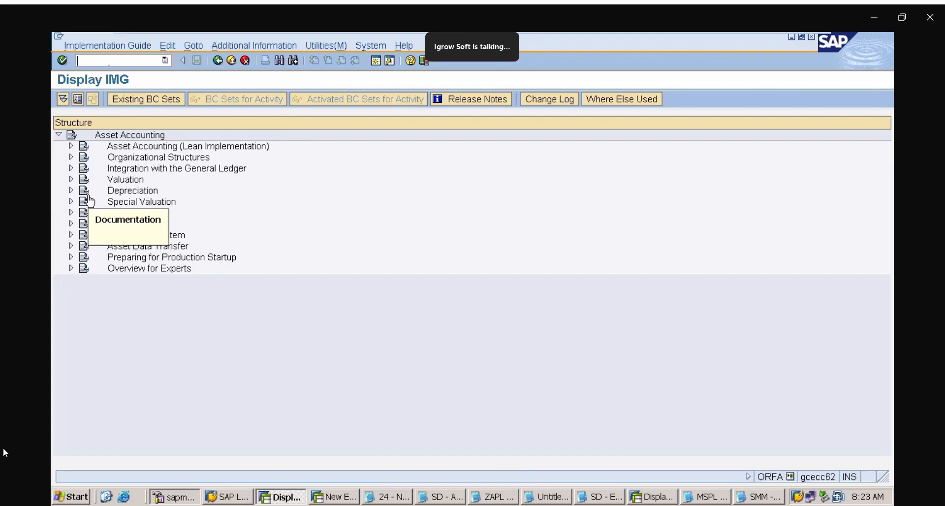
click(71, 157)
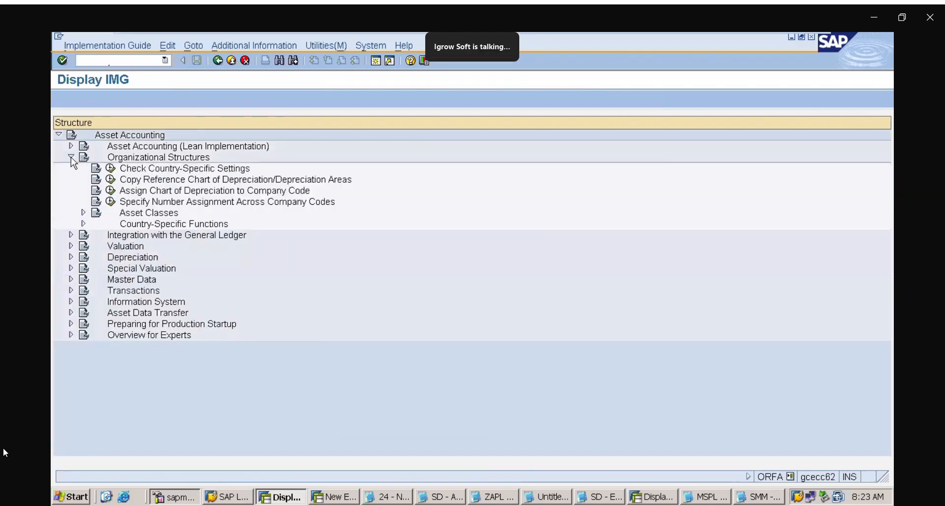
click(83, 212)
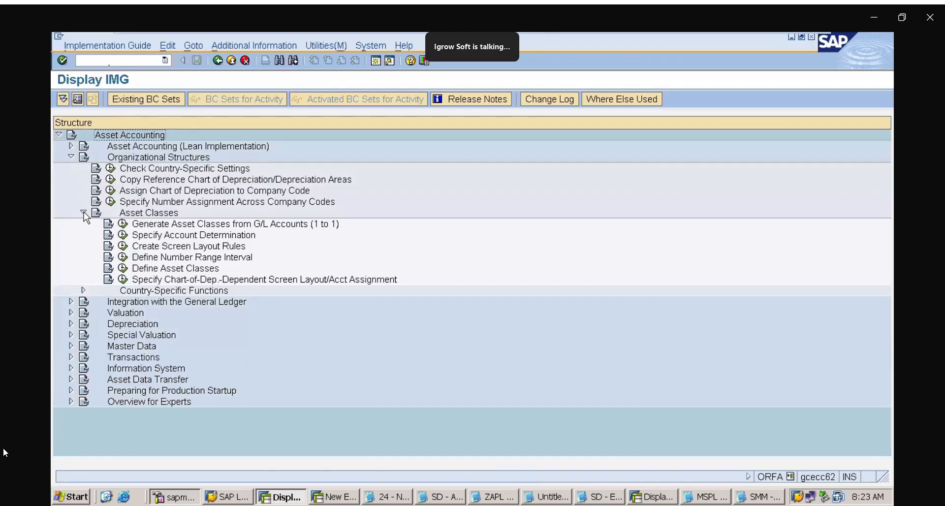
click(123, 269)
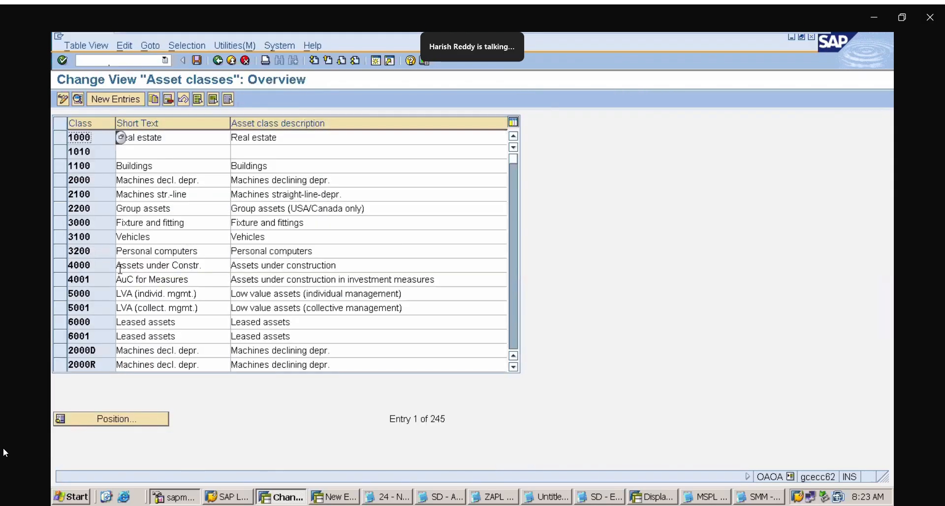
click(134, 418)
text(ZAP)
key(Return)
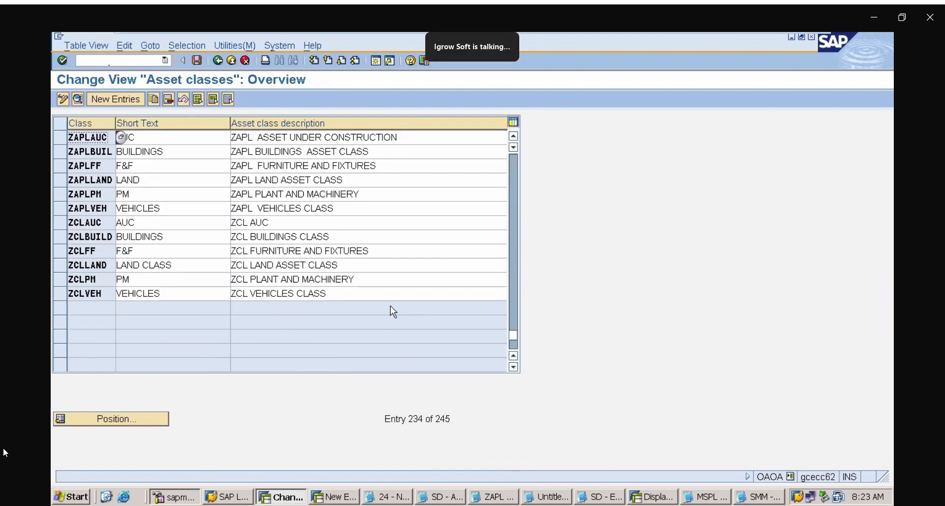
Switch to the ZAPL notes in Notepad, remove one blank line above the 6 ASSET CLASSES heading and place the cursor below the list
click(509, 498)
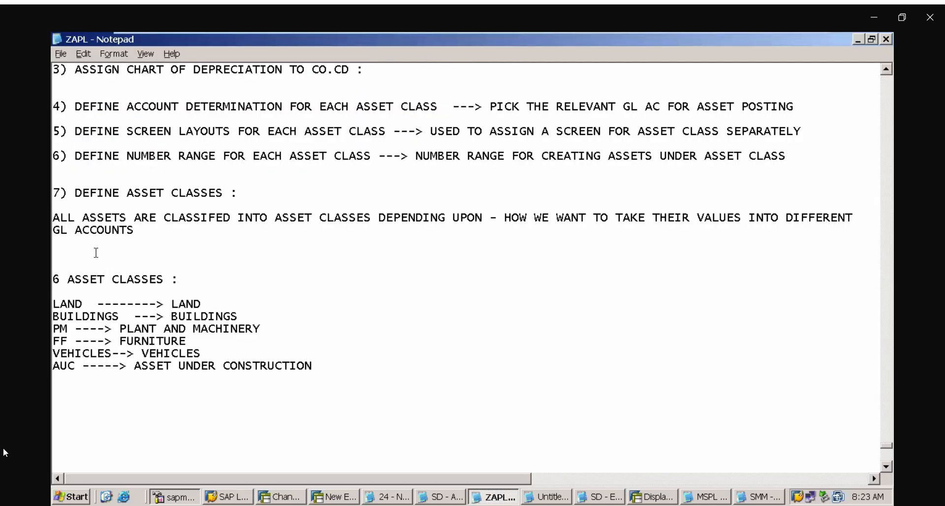
key(Delete)
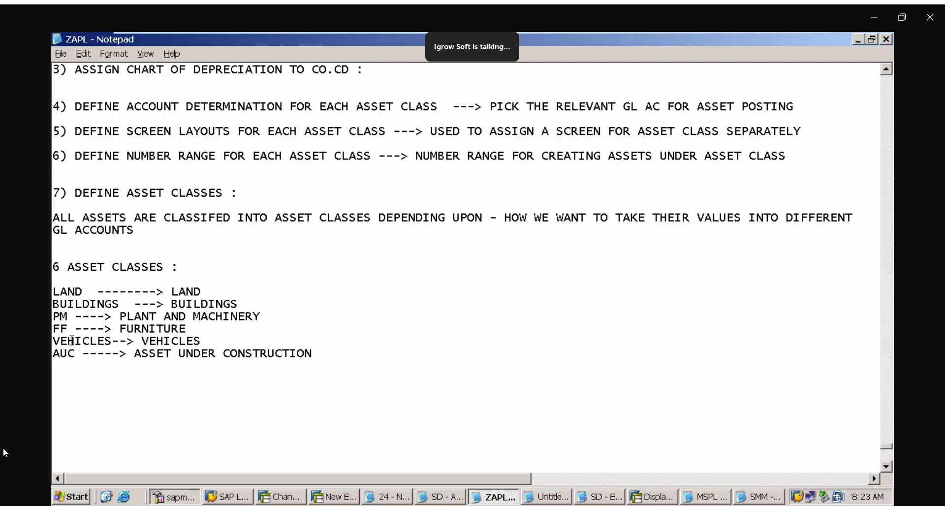
click(71, 387)
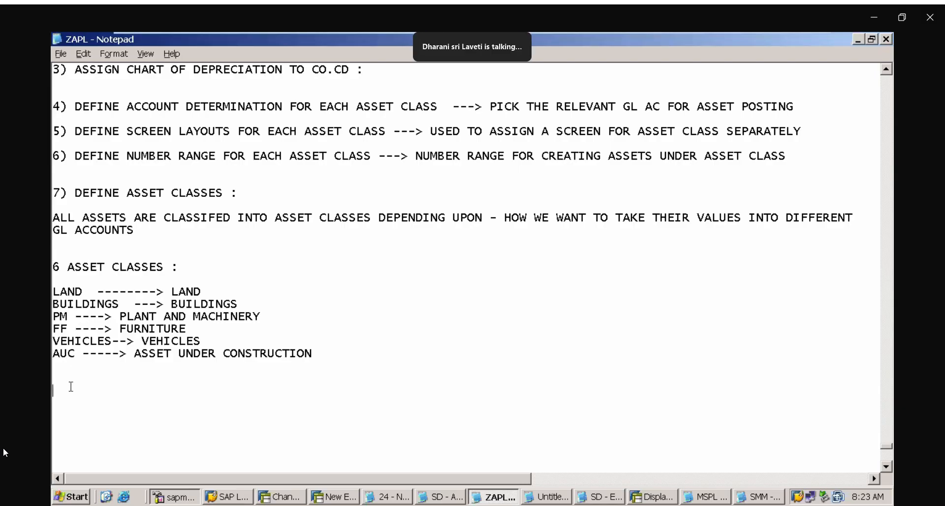
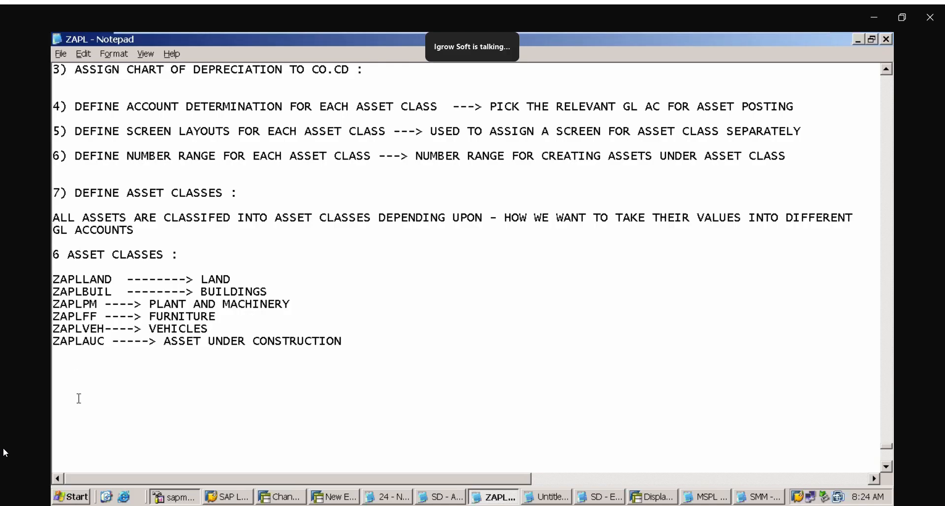
Add the heading "8) DEFINE DEPRECIATION AREA FOR EACH ASSET CLASS : OAYZ" to the notes, with blank lines below it
text(8) DEFINE DEPRECIATION)
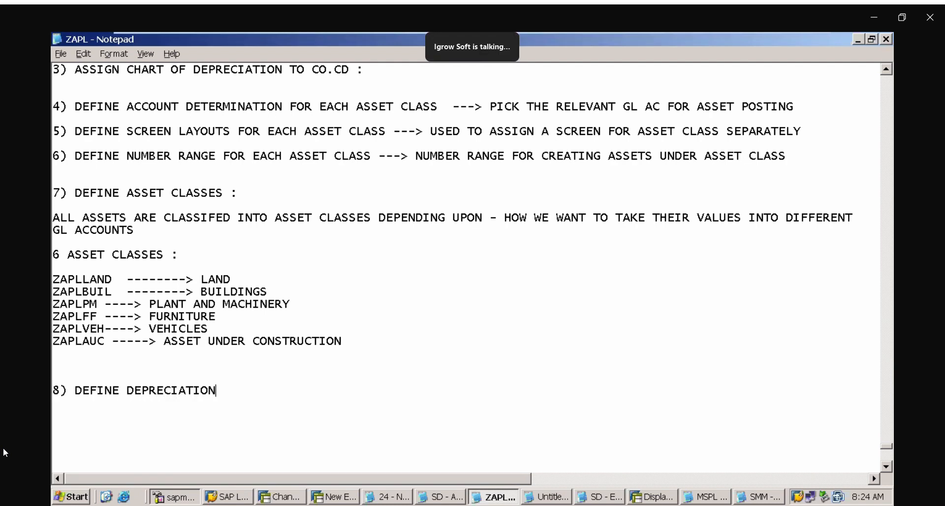
text( AREA FOR EACH)
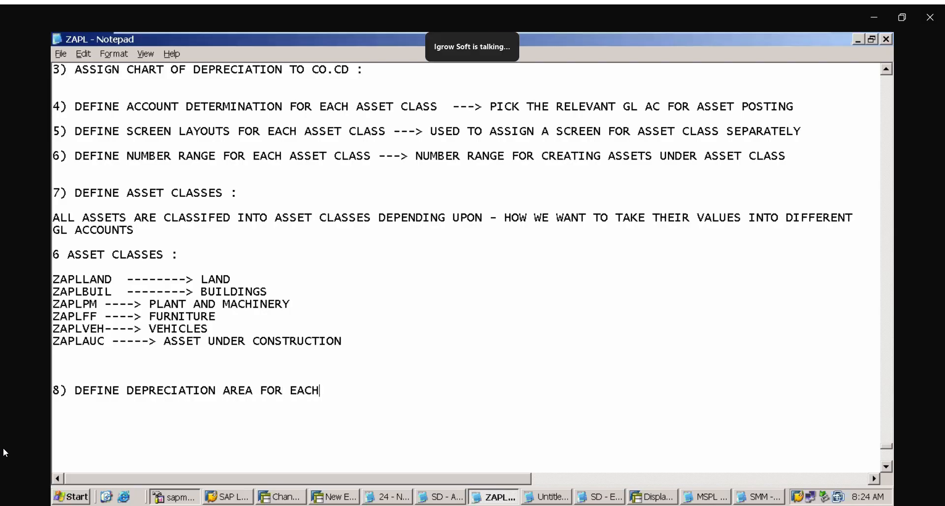
text( ASSET CLASS)
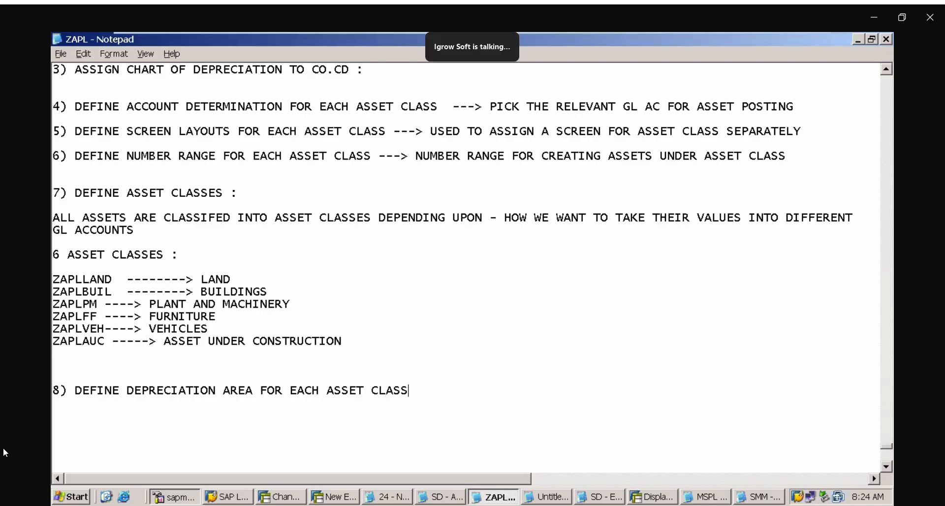
text(  : OAYZ)
key(Return)
key(Return)
key(Return)
key(Return)
key(Return)
key(Return)
key(Return)
key(Return)
key(Return)
key(Return)
key(Return)
key(Return)
key(Return)
key(Return)
key(Return)
key(Return)
key(Return)
key(Return)
key(Return)
key(Return)
key(Return)
key(Return)
key(Return)
key(Return)
key(Return)
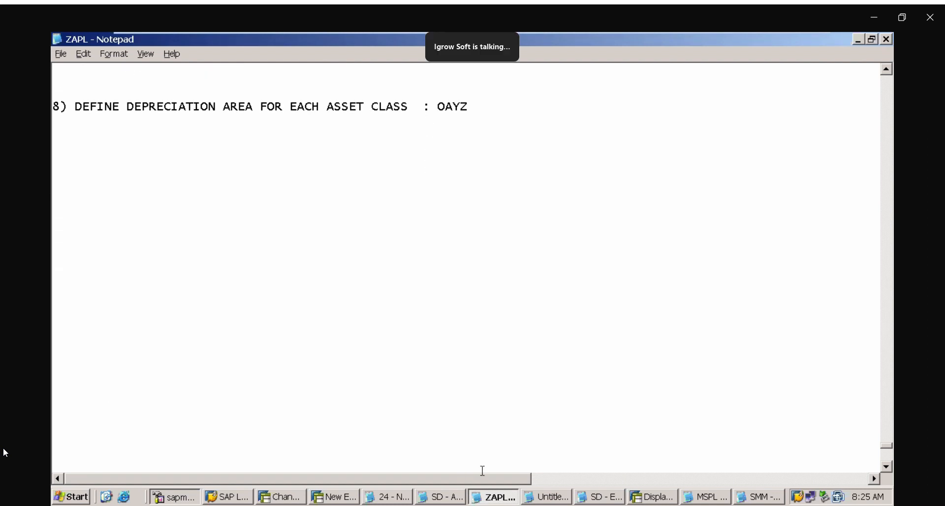
Try to go to transaction OAYZ in the SAP session showing the valuation area assignment, and decline to display the locked data
click(347, 500)
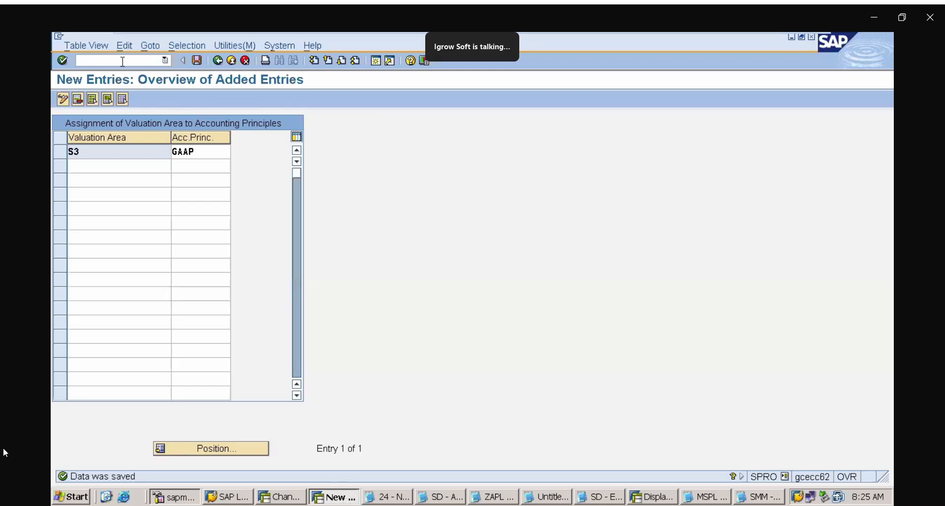
text(/NOAYZ)
key(Return)
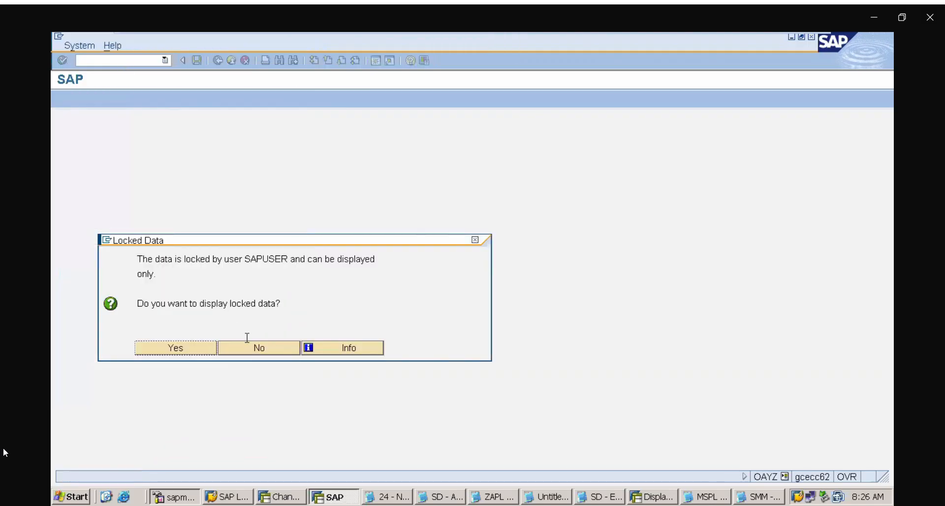
click(272, 349)
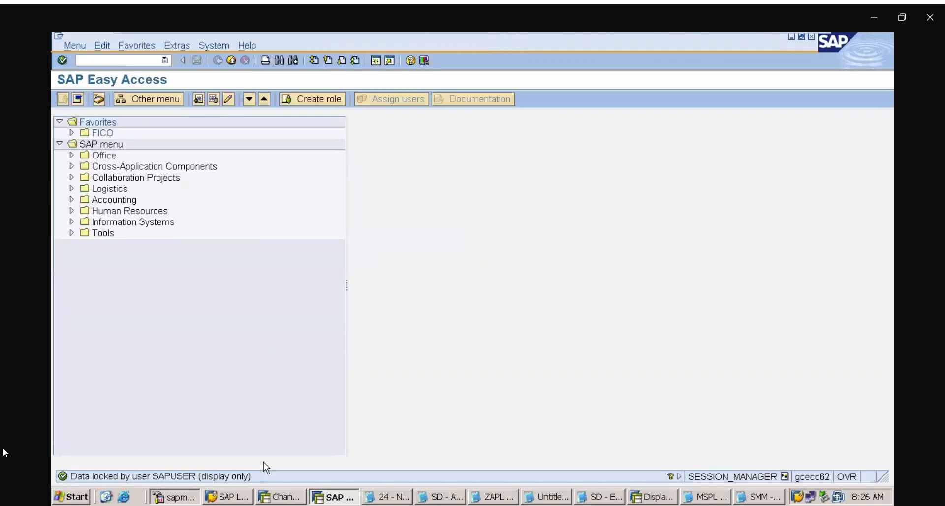
Switch to the SAP session with the asset classes overview and go to transaction OAYZ there
click(278, 496)
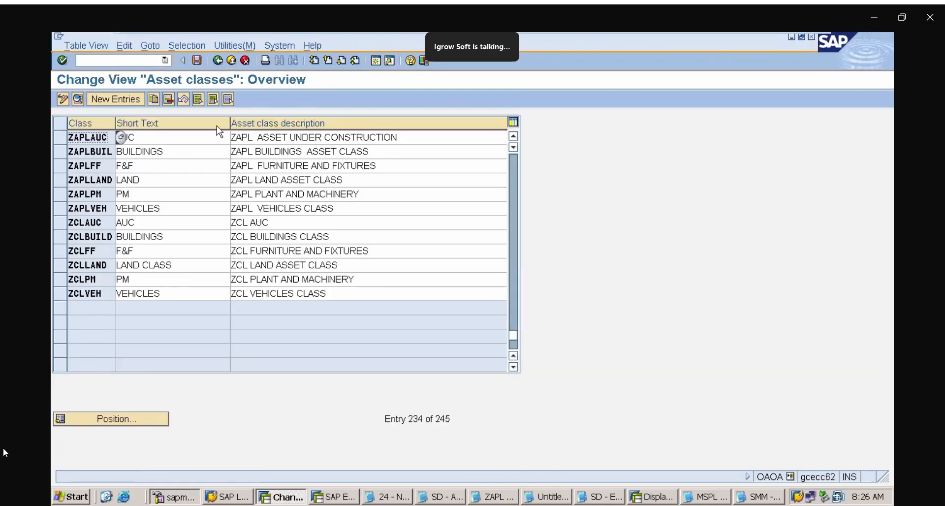
click(165, 61)
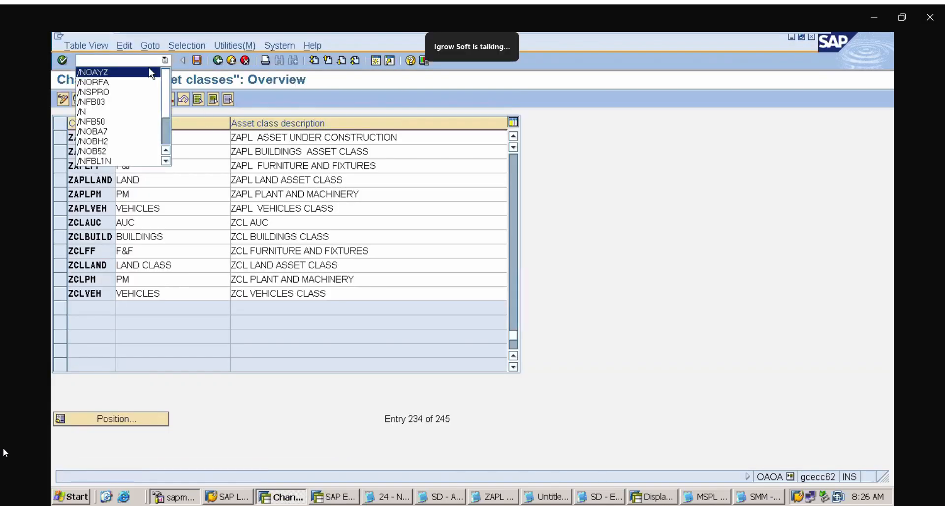
click(149, 69)
key(Return)
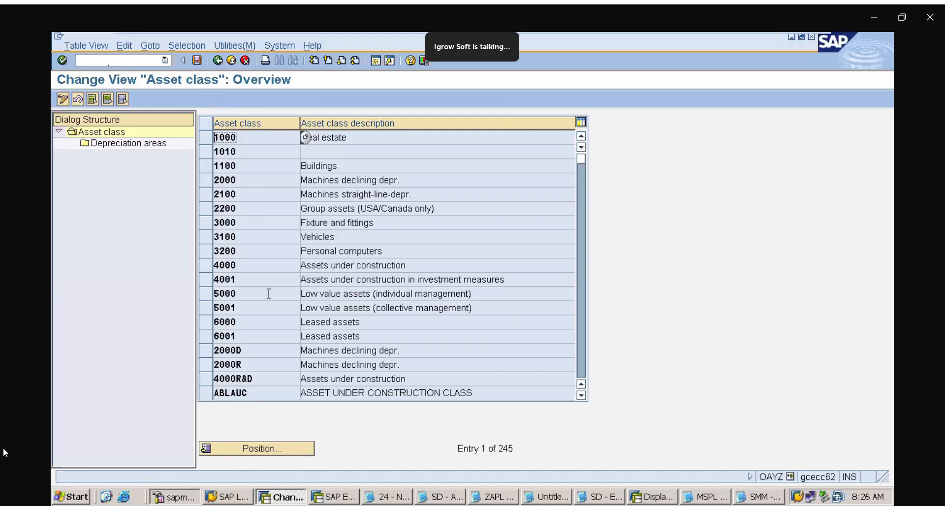
Position the asset class list at ZAP and open the depreciation areas of the ZAPLLAND class
click(294, 451)
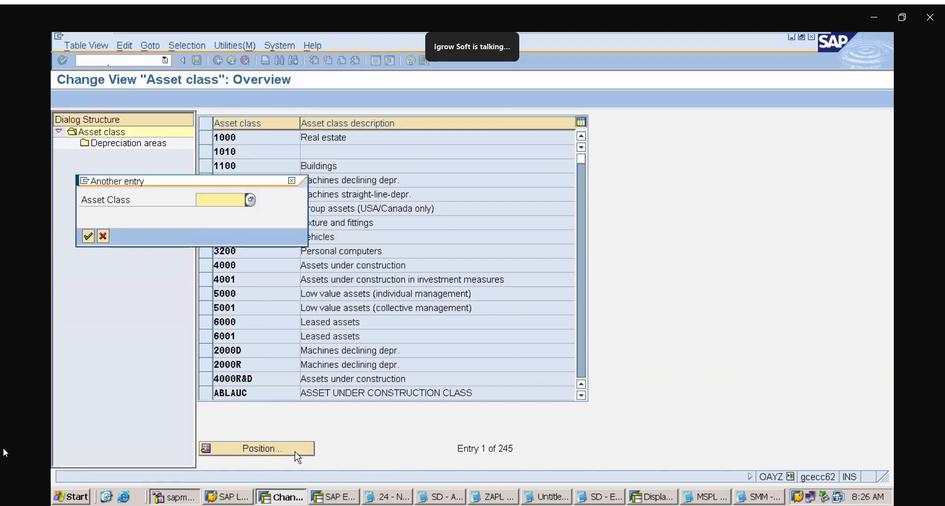
text(ZAP)
key(Return)
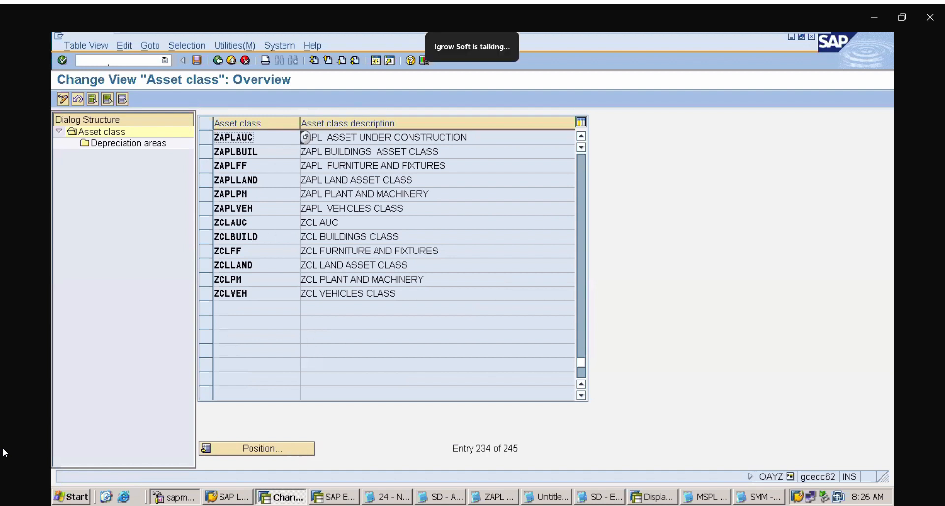
click(208, 181)
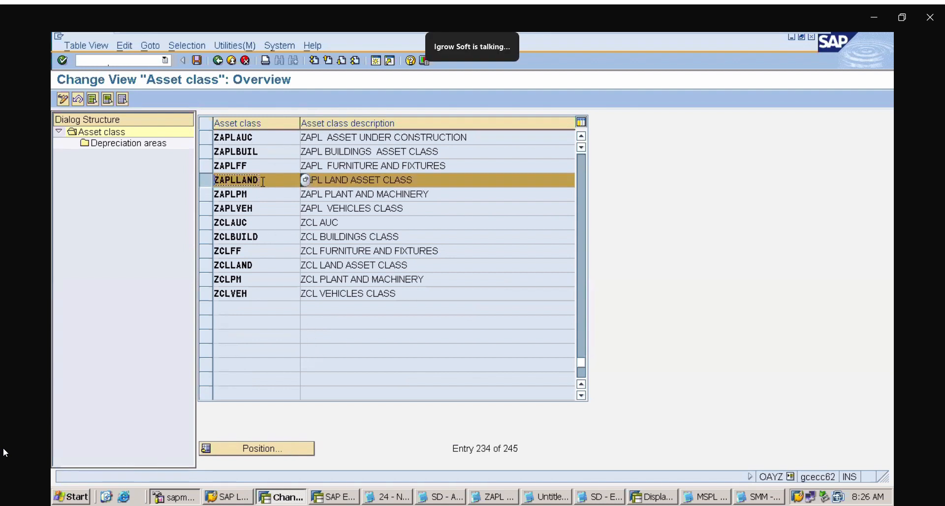
double_click(151, 146)
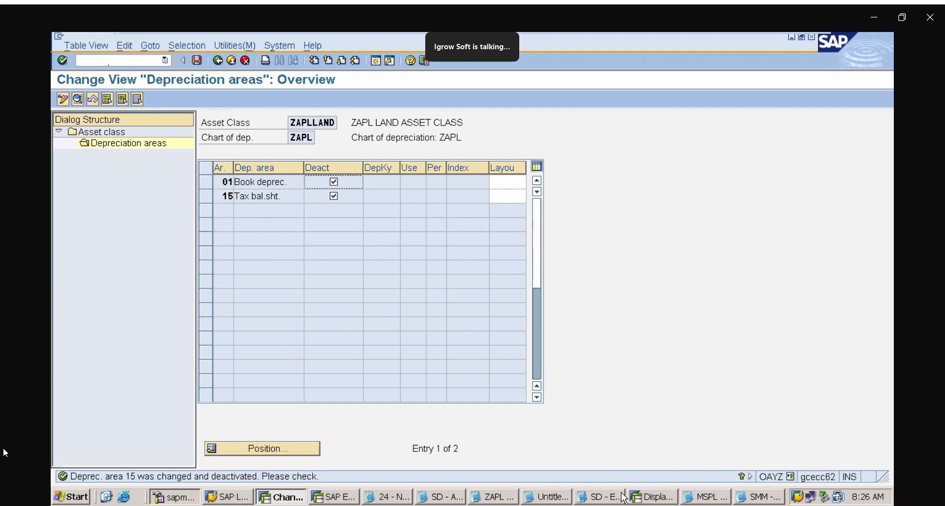
Switch to the ZAPL notes in Notepad and add "NOTE : TO SET THE CHART OF DEPRECIATION : T.CODE : OAPL" below heading 8
click(492, 497)
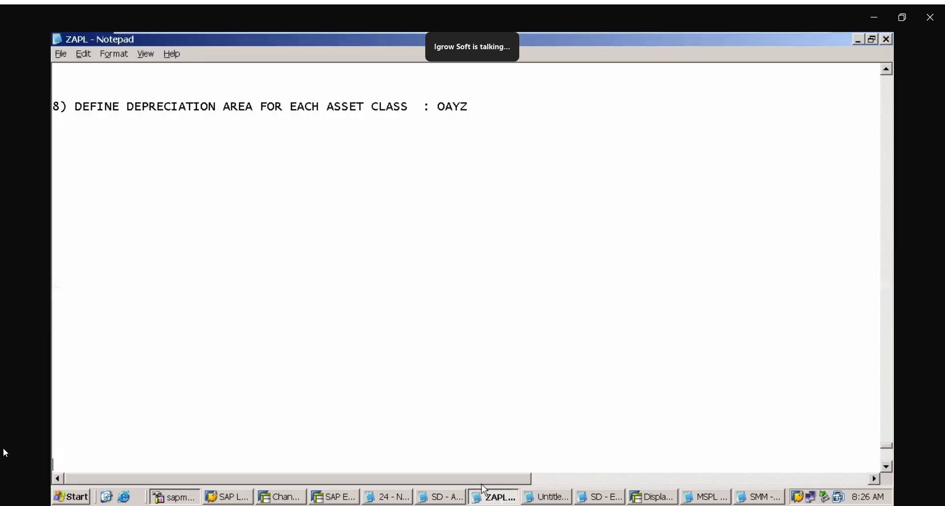
click(123, 238)
text(NOTE : TO SET)
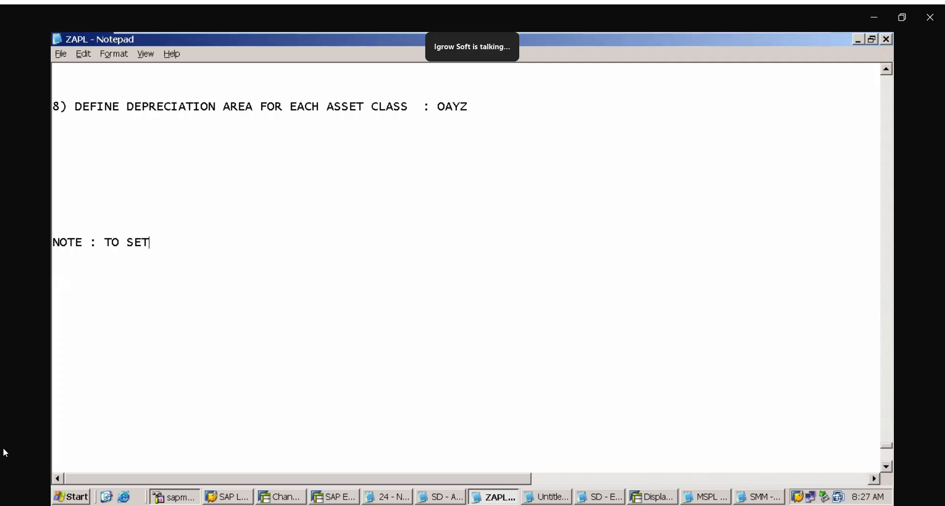
text( THE CHAR TO)
key(BackSpace)
key(BackSpace)
key(BackSpace)
text(T FO)
text( D)
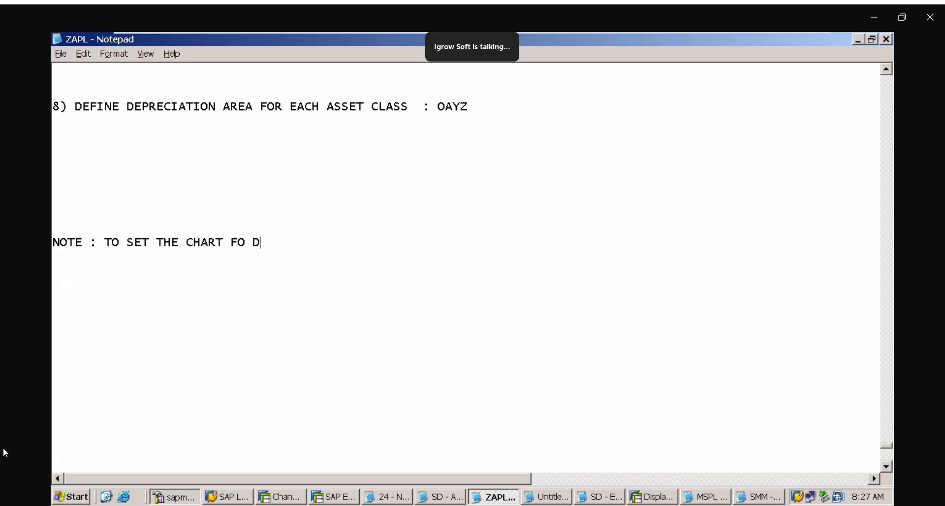
key(BackSpace)
key(BackSpace)
key(BackSpace)
key(BackSpace)
text(OF DEPRECIATION )
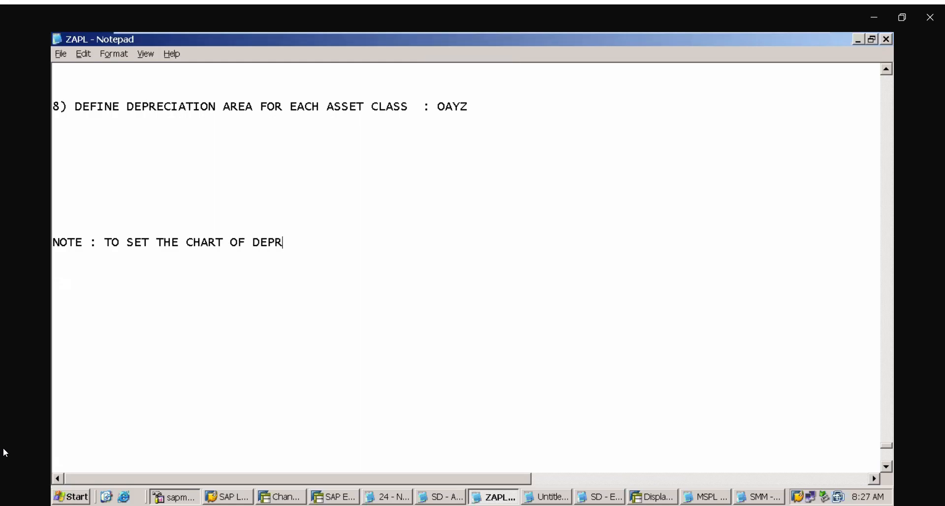
text(: OAPL)
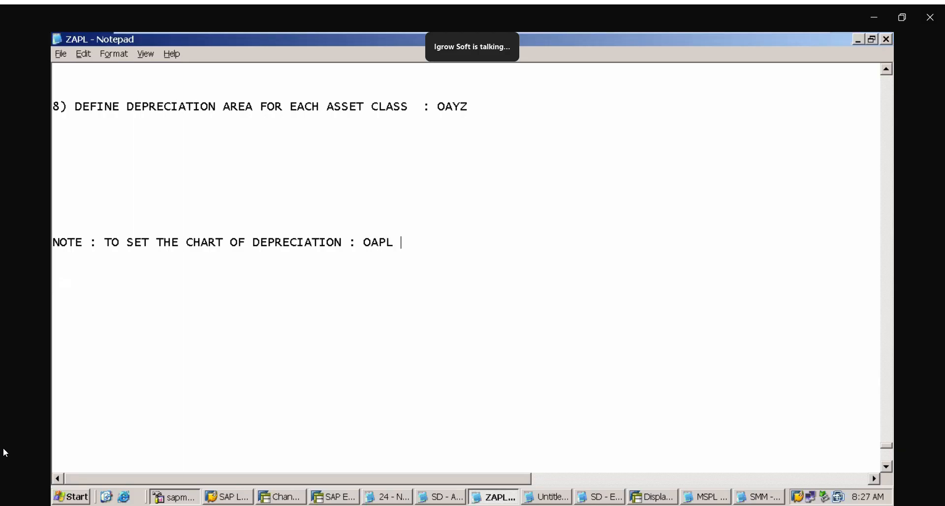
key(BackSpace)
key(BackSpace)
key(BackSpace)
key(BackSpace)
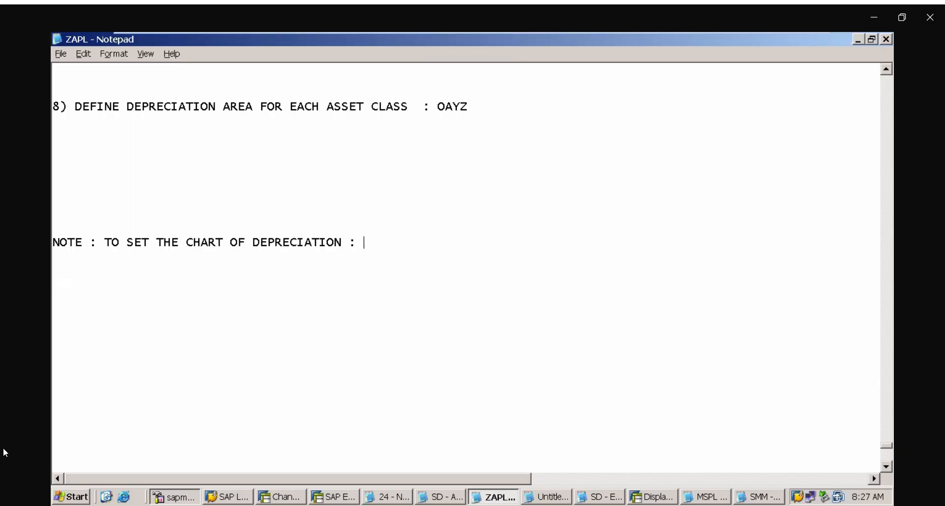
text(T.CODE)
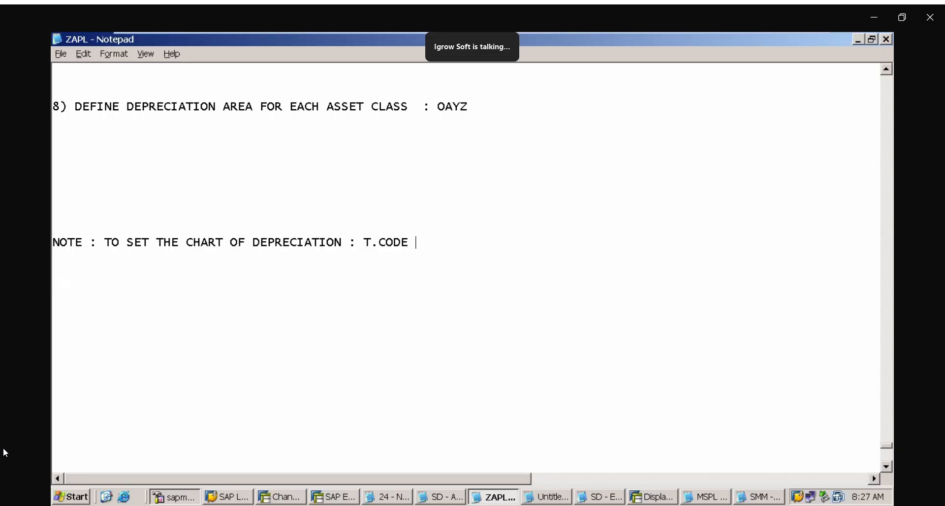
text( : OAPL)
key(Return)
Return to the SAP session with the depreciation areas and set the chart of depreciation to SMM through transaction OAPL
click(663, 499)
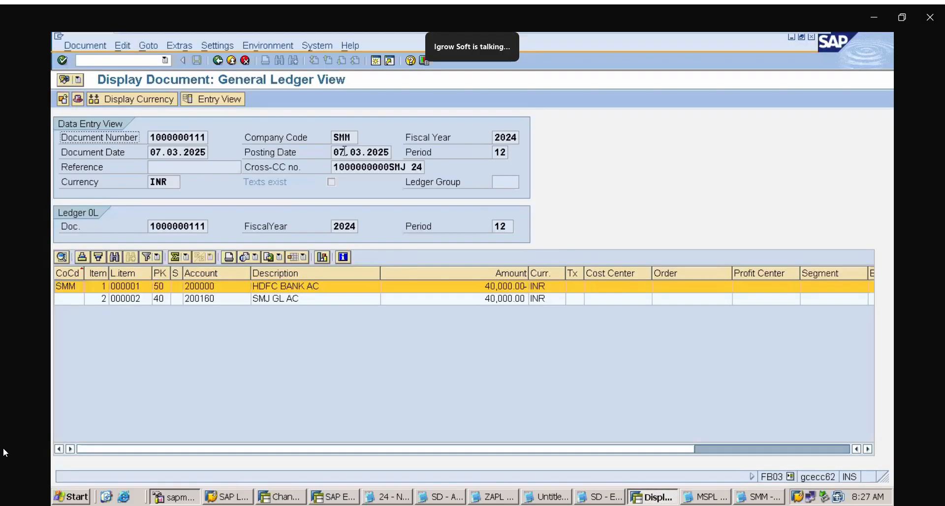
click(283, 498)
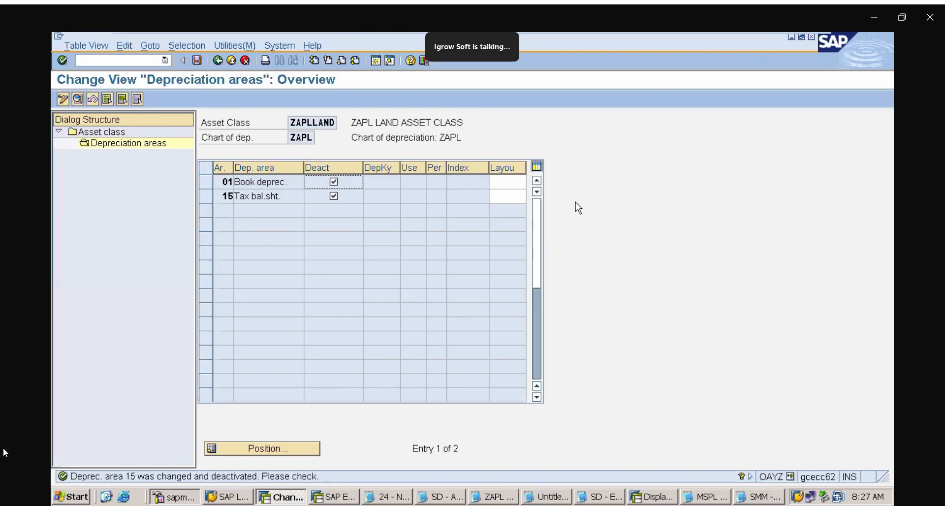
mouse_move(701, 33)
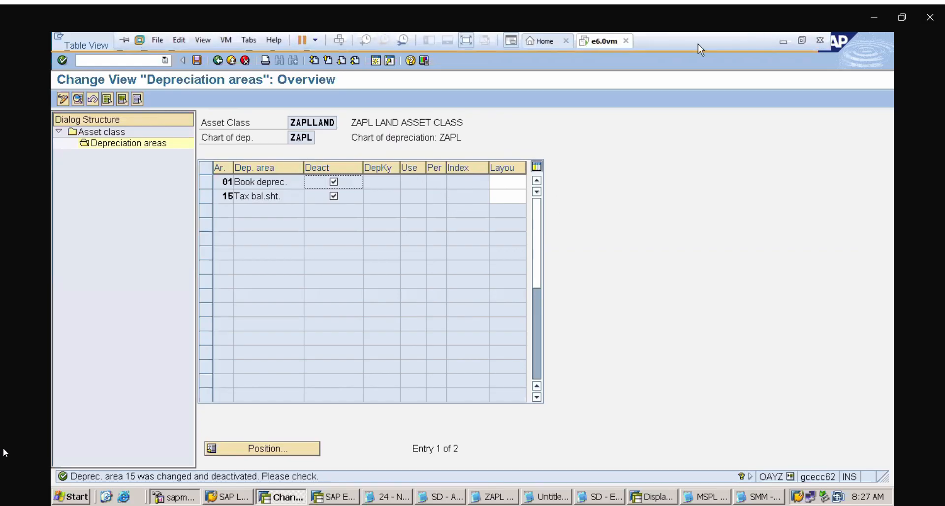
click(107, 60)
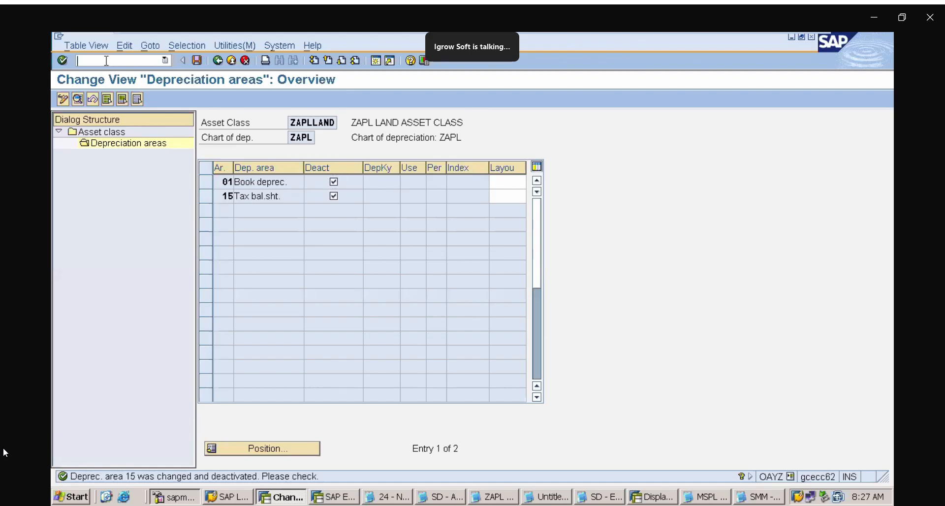
text(/NOAPL)
key(Return)
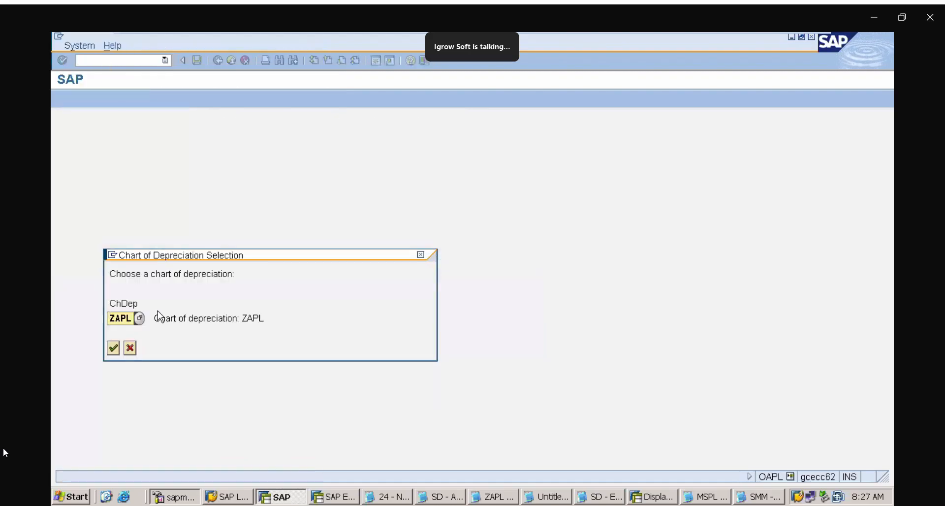
click(131, 321)
key(BackSpace)
key(BackSpace)
key(BackSpace)
key(BackSpace)
text(SMM)
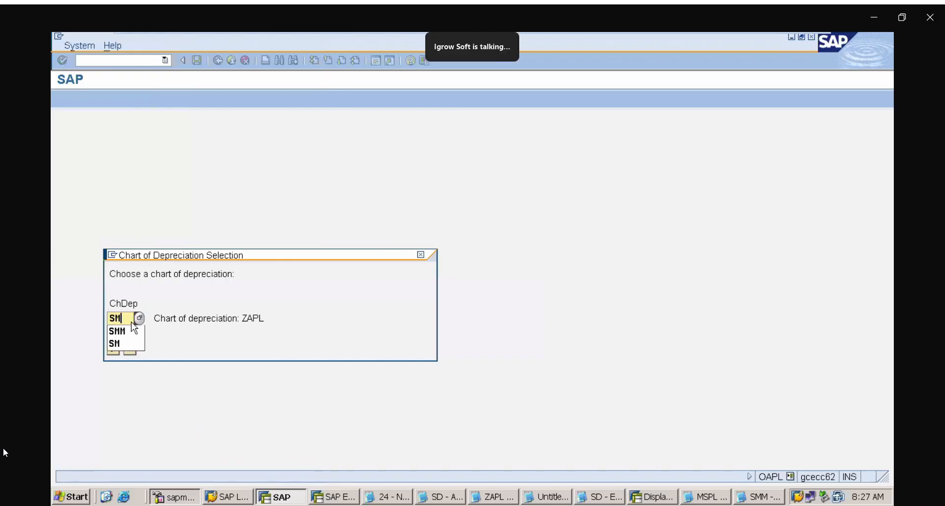
key(Return)
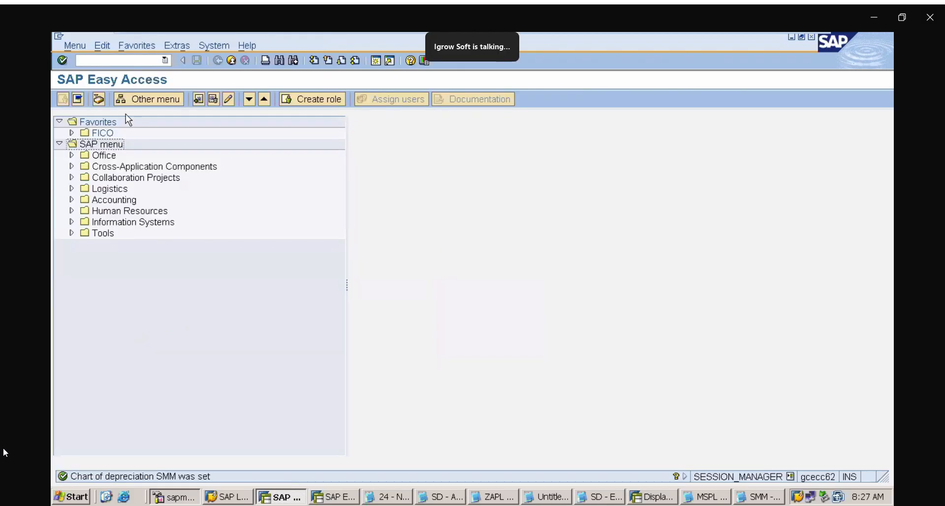
Go back to transaction OAYZ, find the ZAP classes and view ZAPLLAND's depreciation areas under chart of depreciation SMM
click(165, 60)
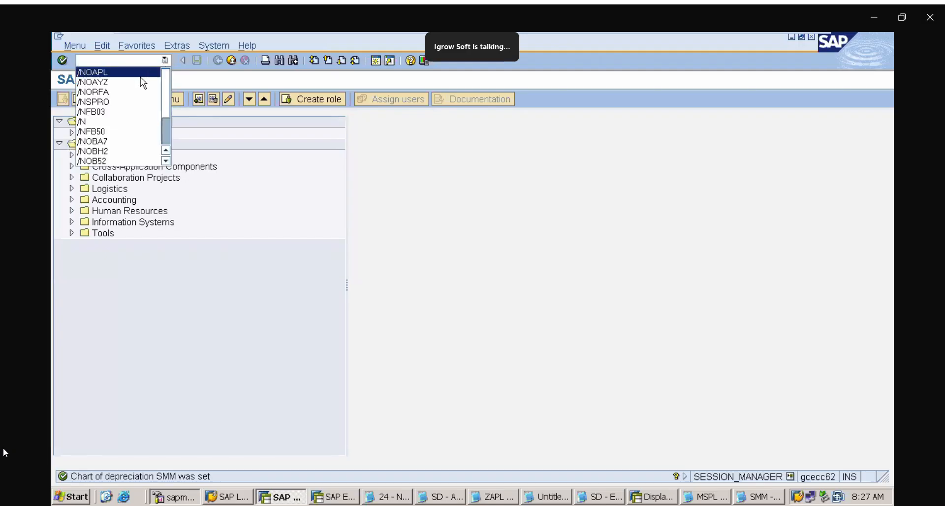
click(141, 81)
key(Return)
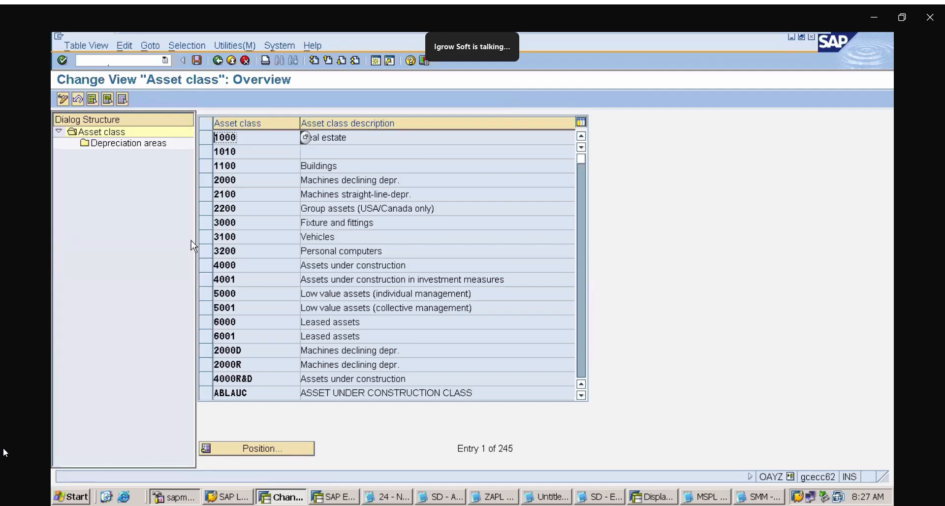
click(287, 453)
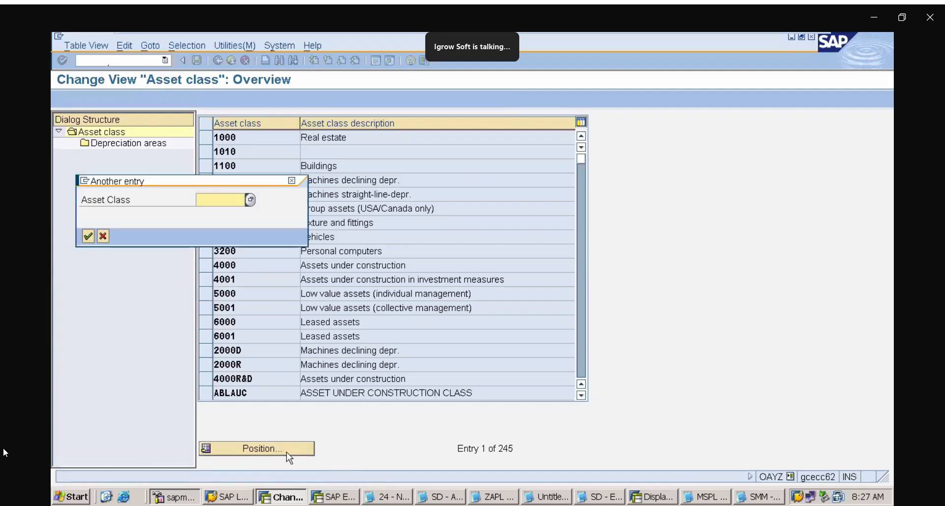
text(ZAP)
key(Return)
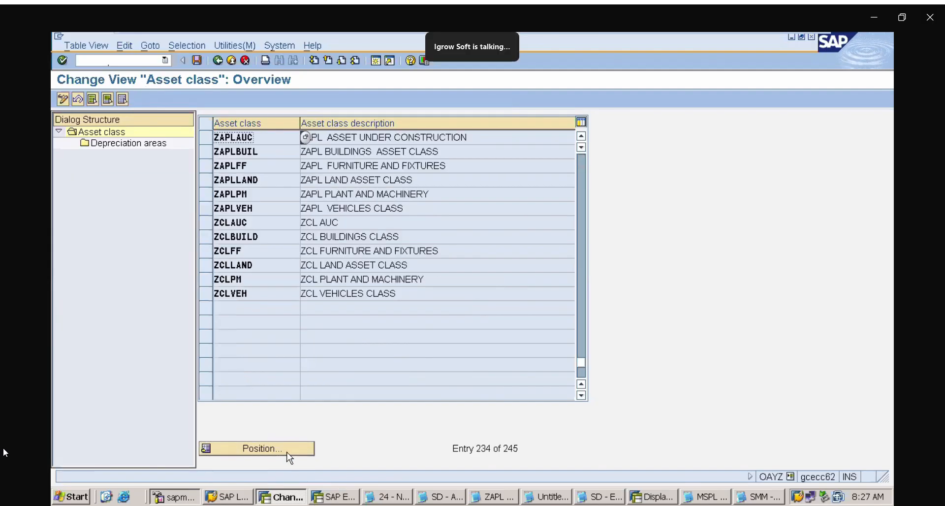
click(224, 181)
double_click(138, 146)
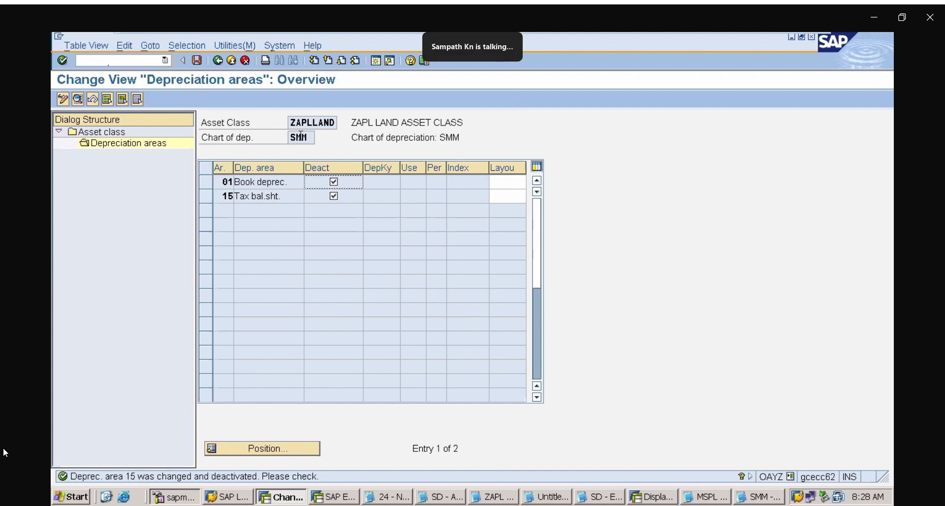
Set the chart of depreciation to ZAPL through transaction OAPL and read the details of the resulting status message
click(118, 60)
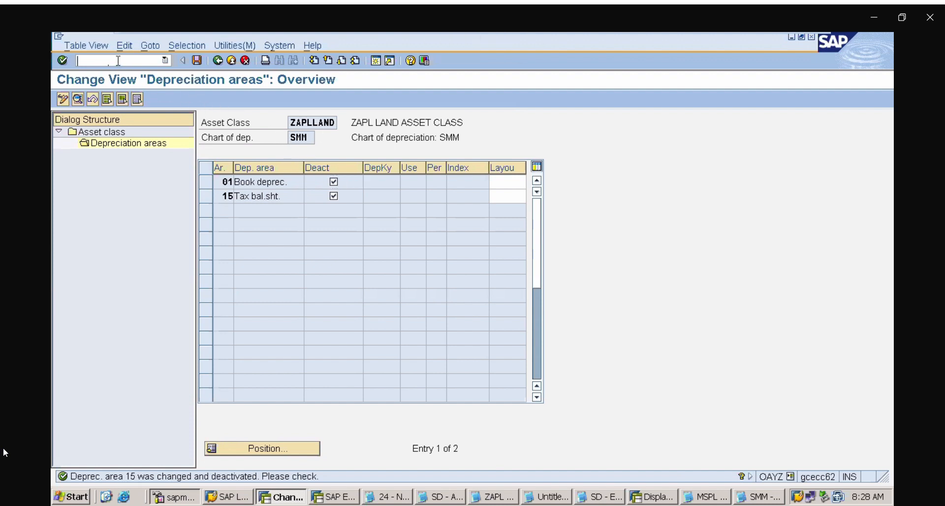
text(/NOAPL)
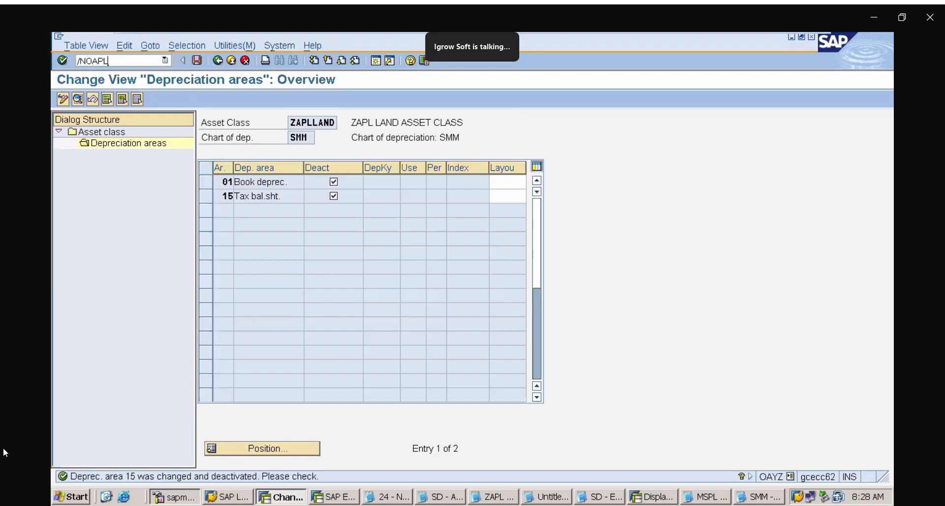
key(Return)
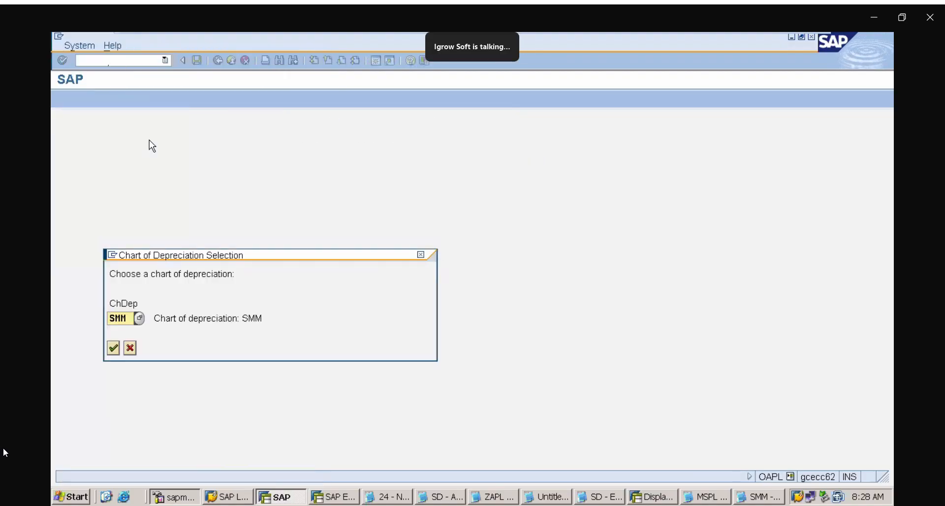
key(Delete)
text(ZAPL)
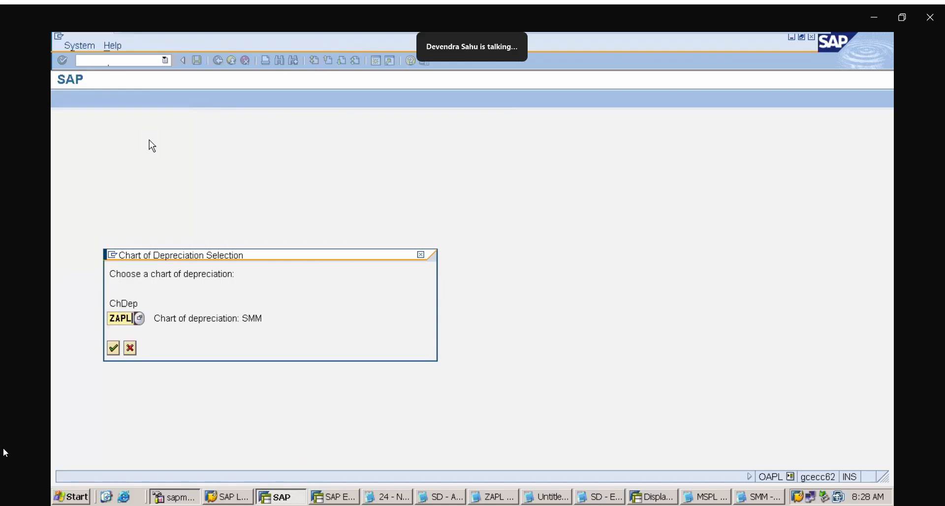
key(Return)
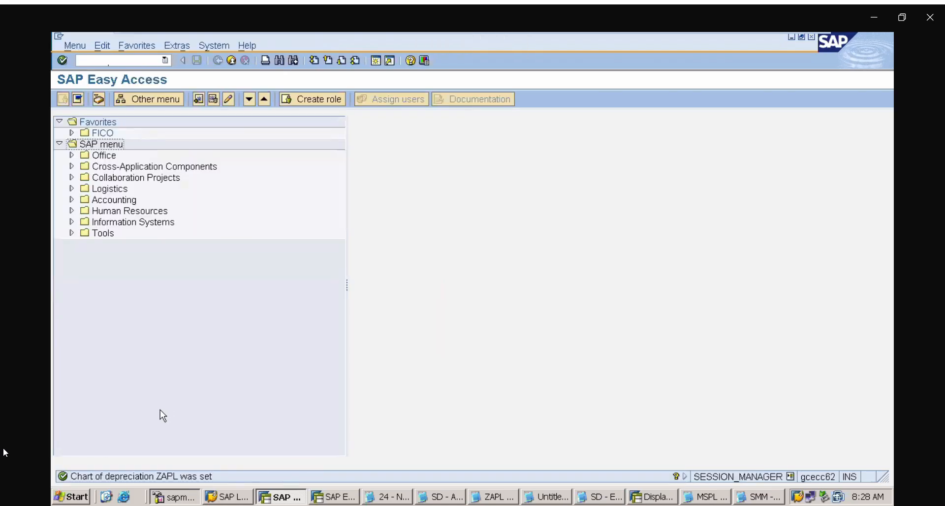
double_click(150, 477)
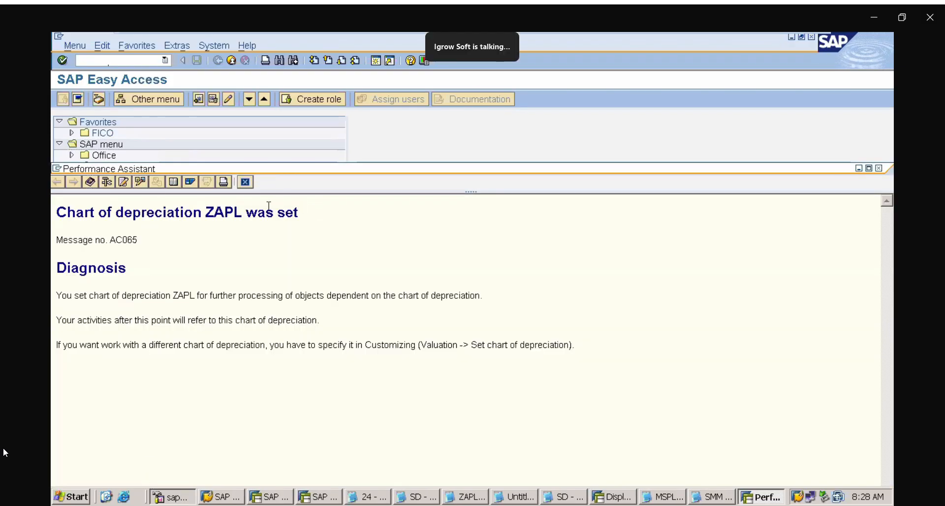
drag(260, 211, 324, 217)
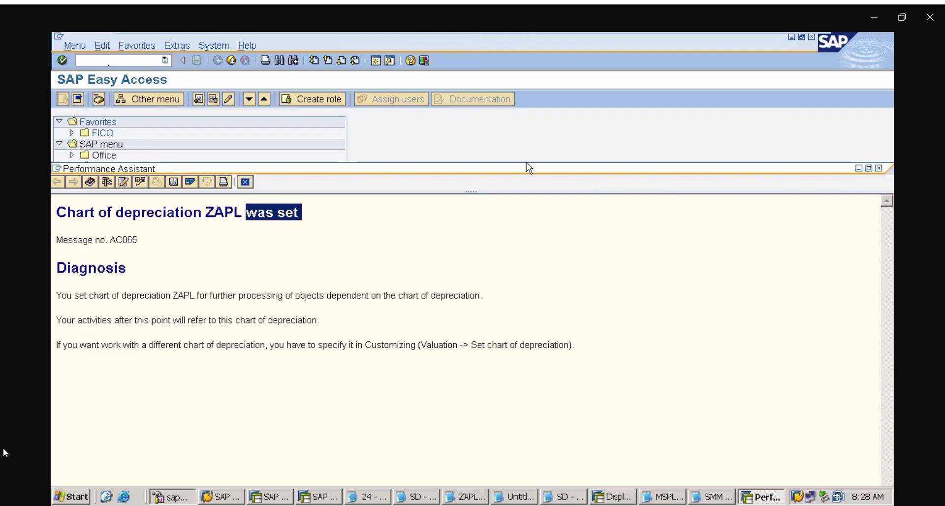
click(880, 168)
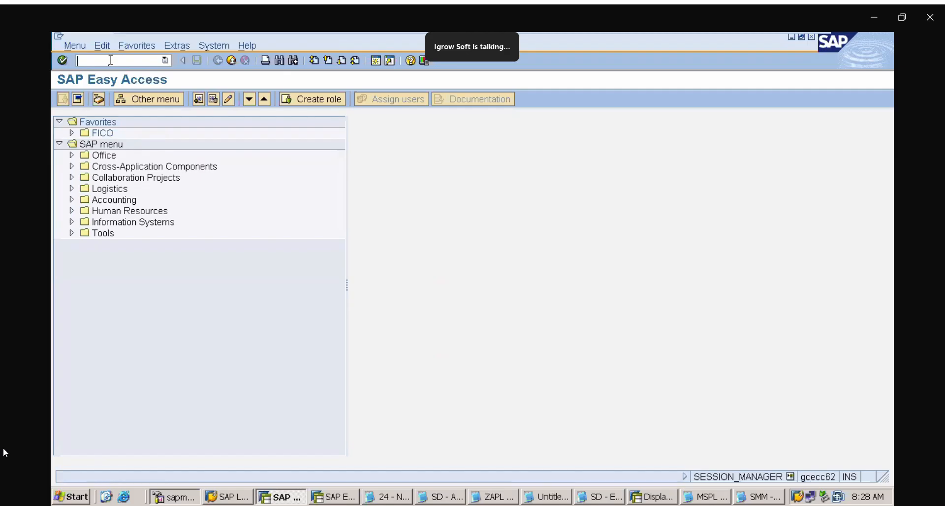
Go to transaction OAYZ, position the asset class list at ZAPLLAND and open that class's depreciation areas
text(/NOAYZ)
key(Return)
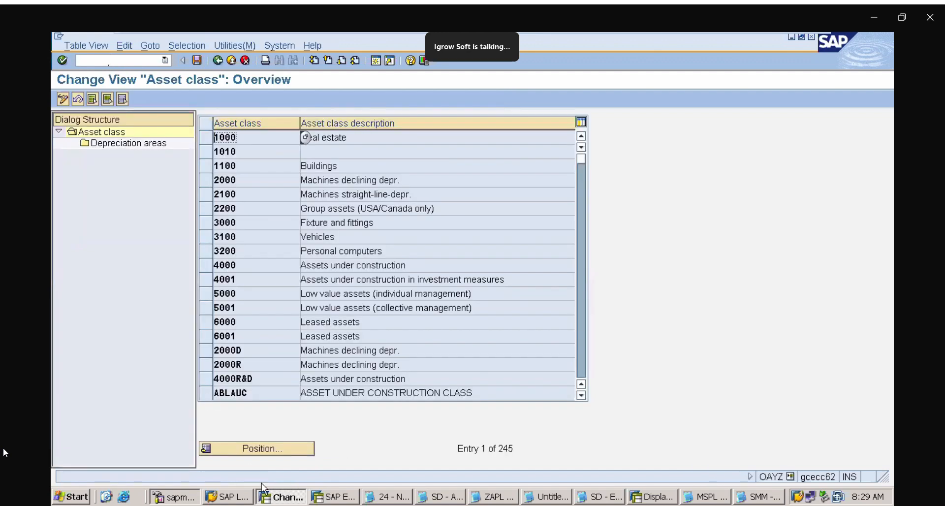
click(297, 452)
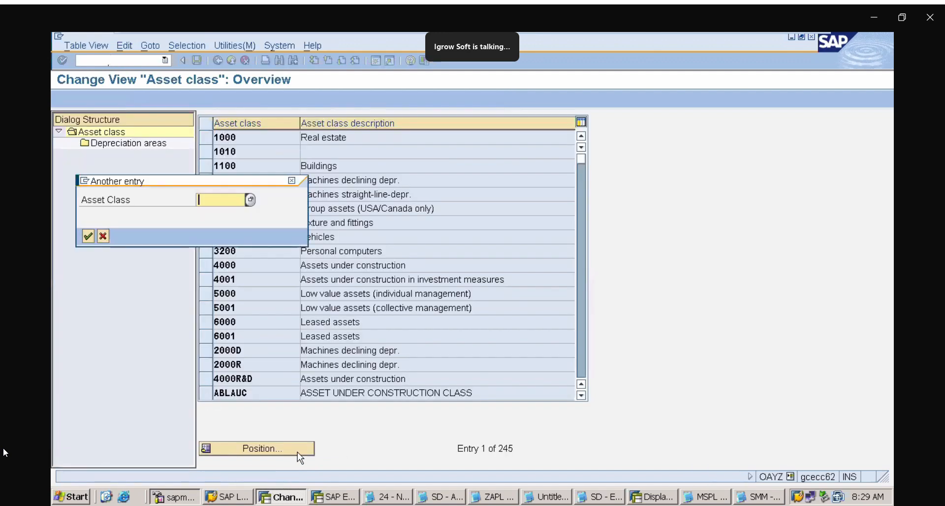
text(ZAPL)
text(LAND)
key(Return)
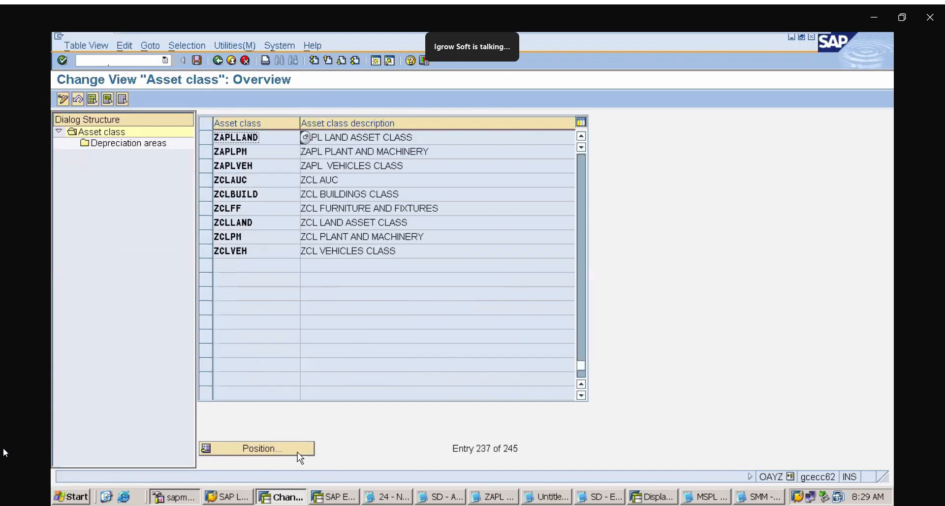
click(208, 138)
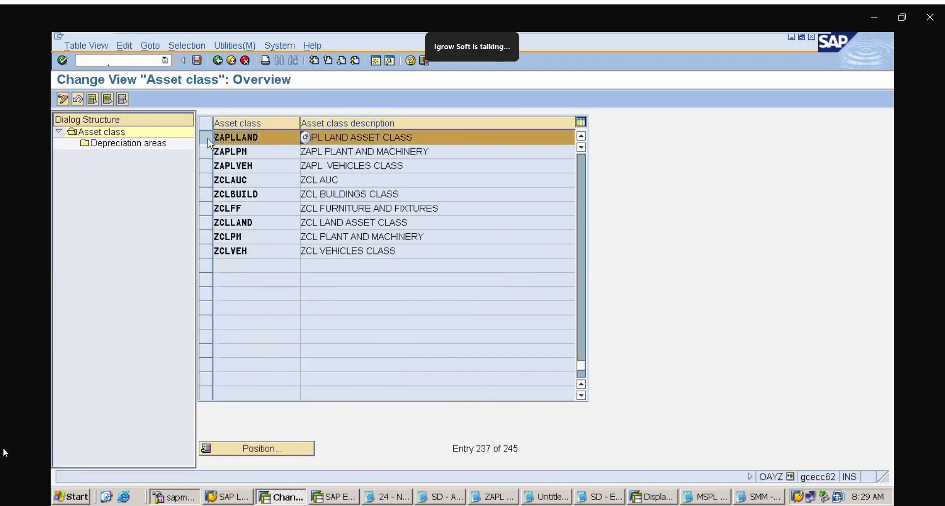
click(145, 143)
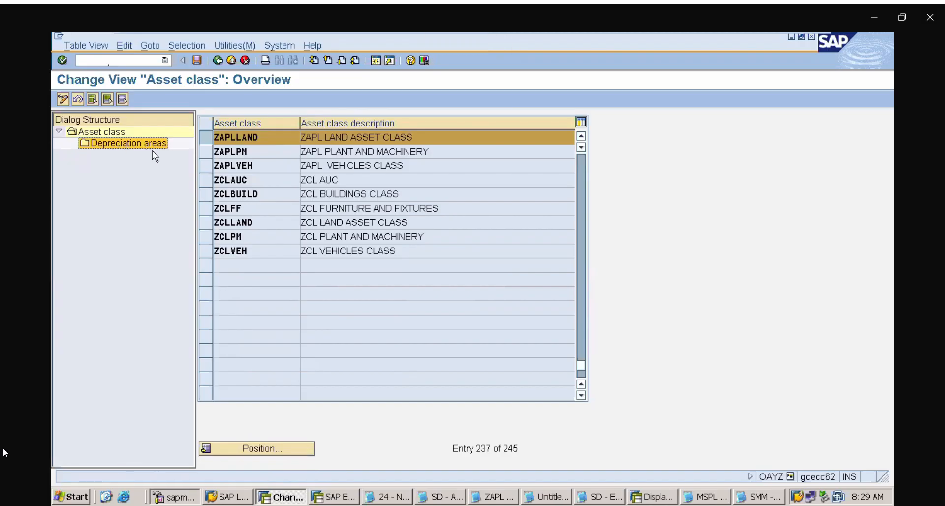
double_click(146, 146)
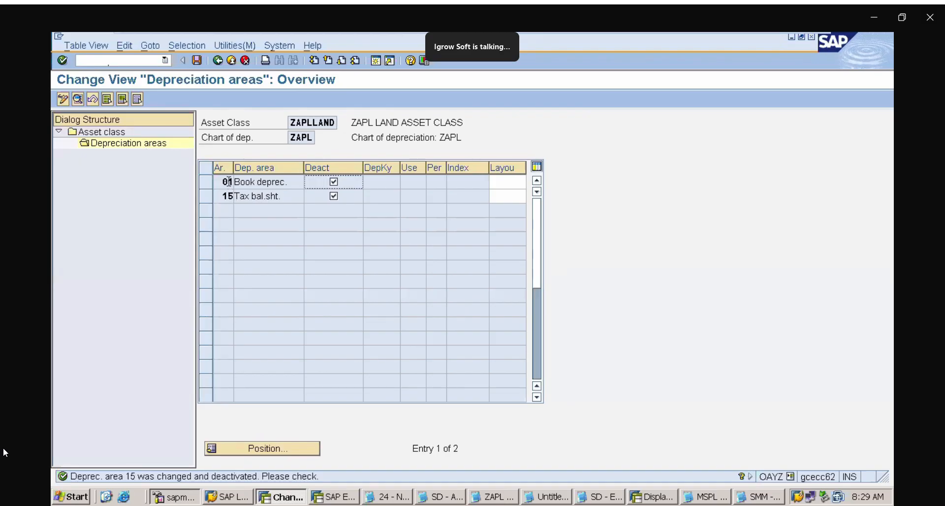
Open ZAPLLAND's book depreciation area 01, save it under the ASSET ACCOUNTING customizing request and return to the asset class list
double_click(228, 182)
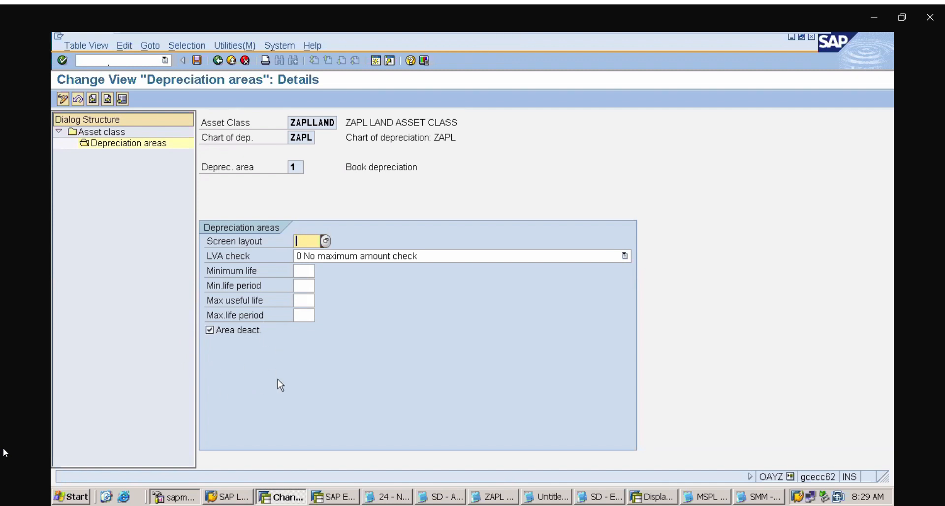
click(197, 60)
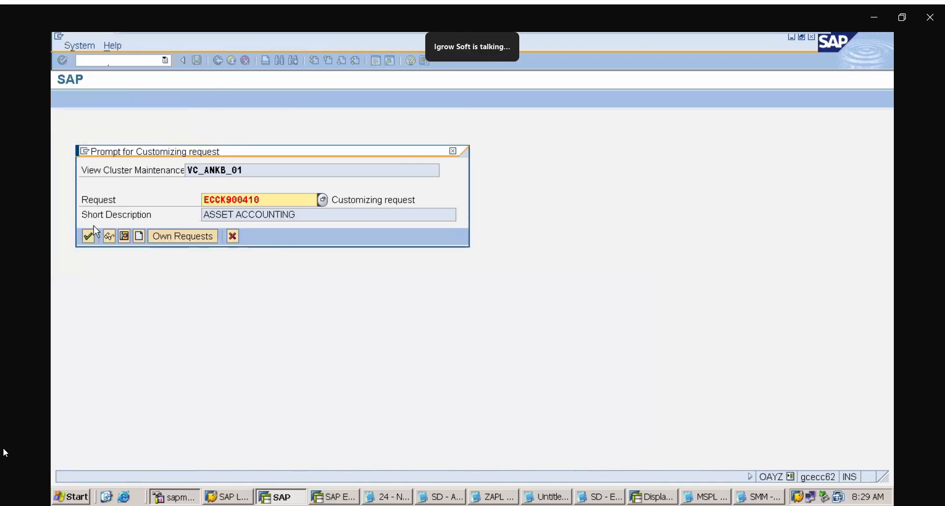
click(87, 237)
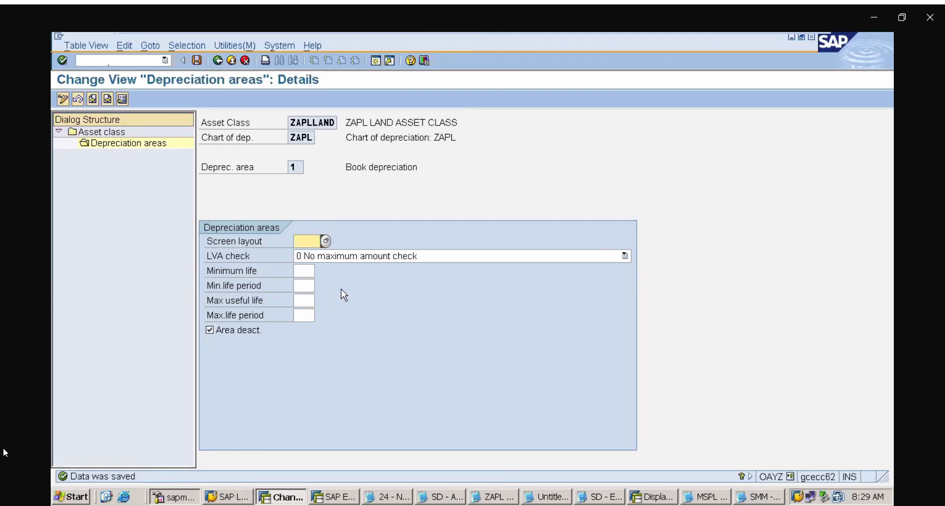
click(246, 61)
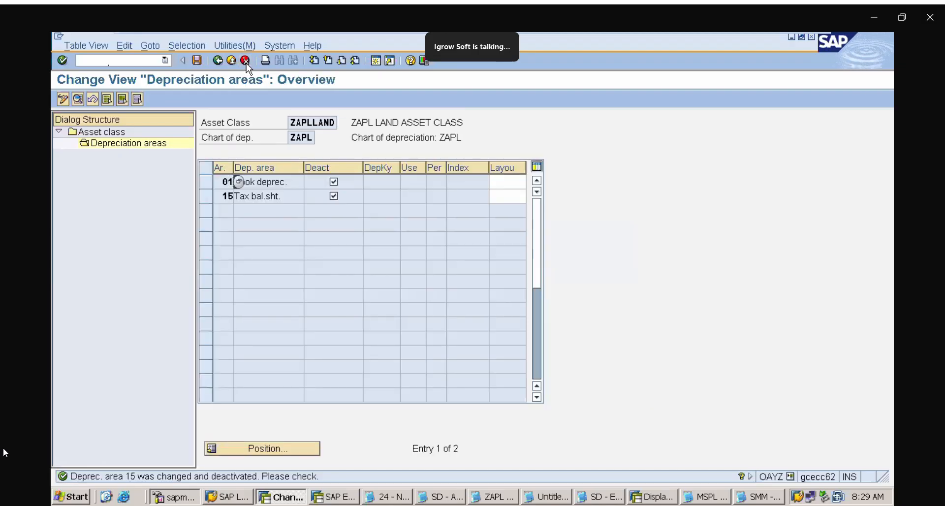
click(246, 62)
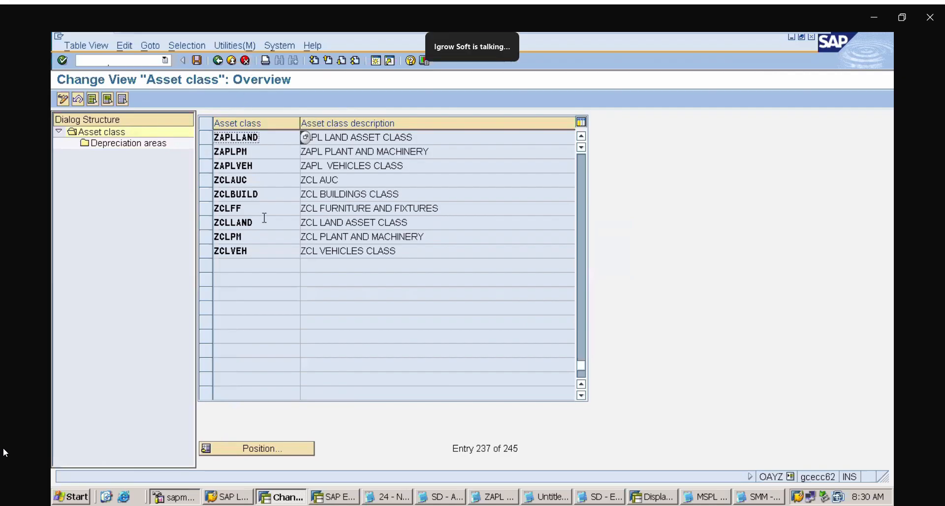
click(208, 196)
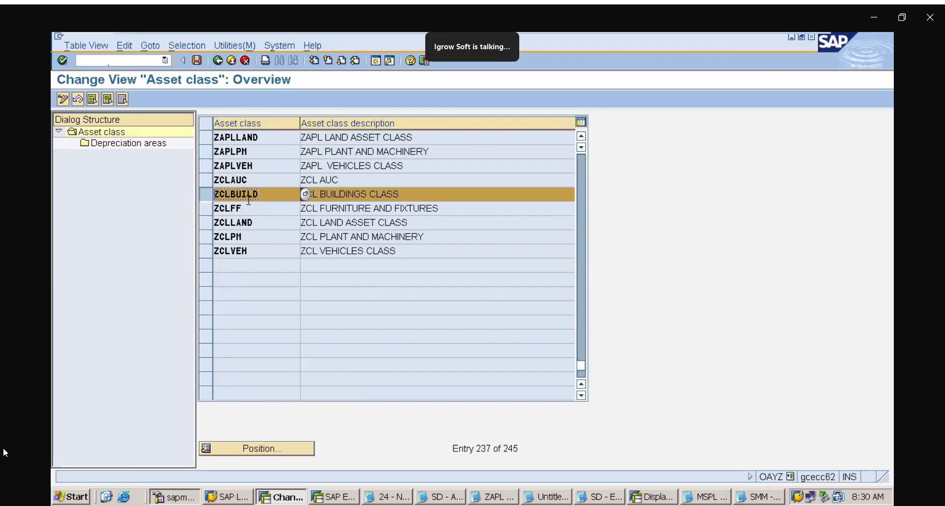
click(134, 146)
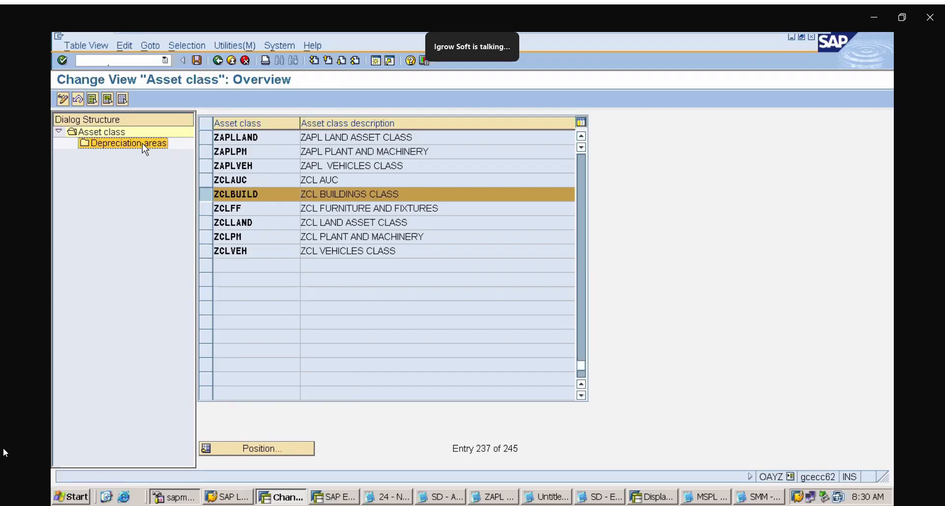
double_click(143, 143)
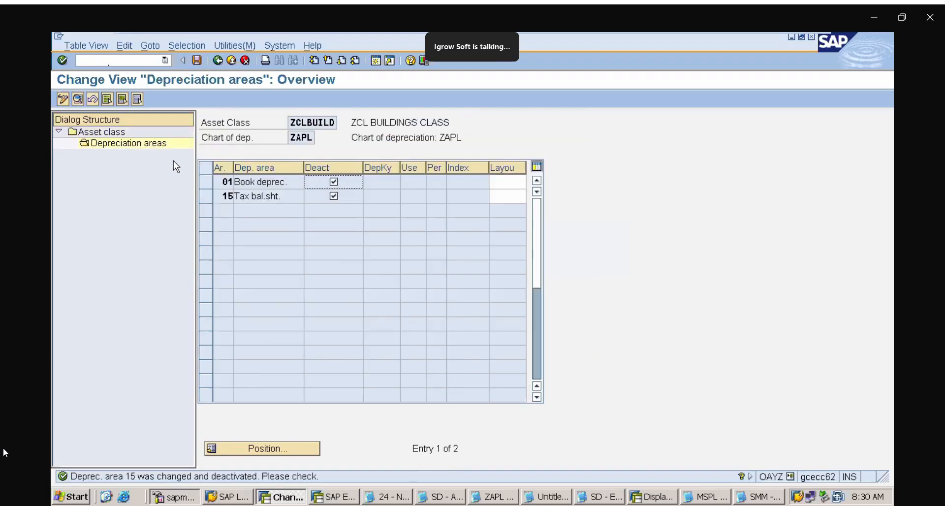
double_click(226, 183)
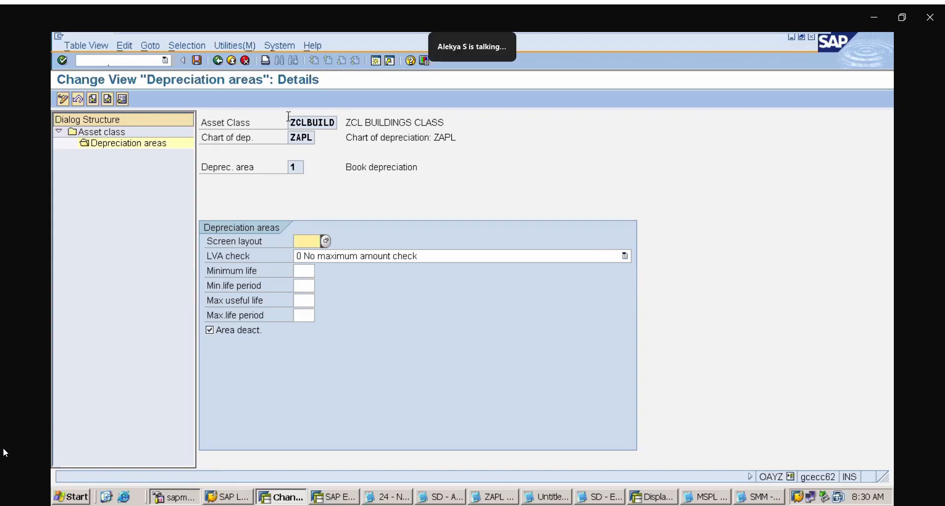
click(218, 60)
click(217, 60)
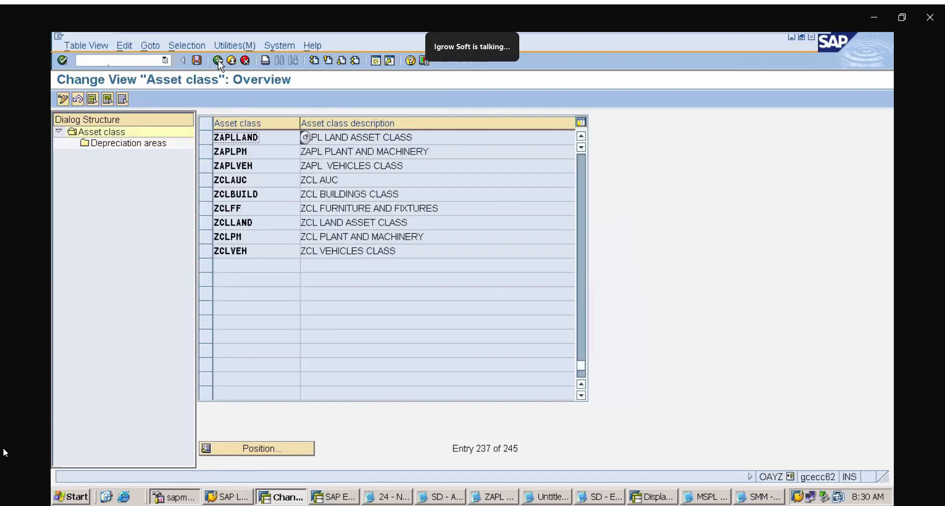
click(208, 197)
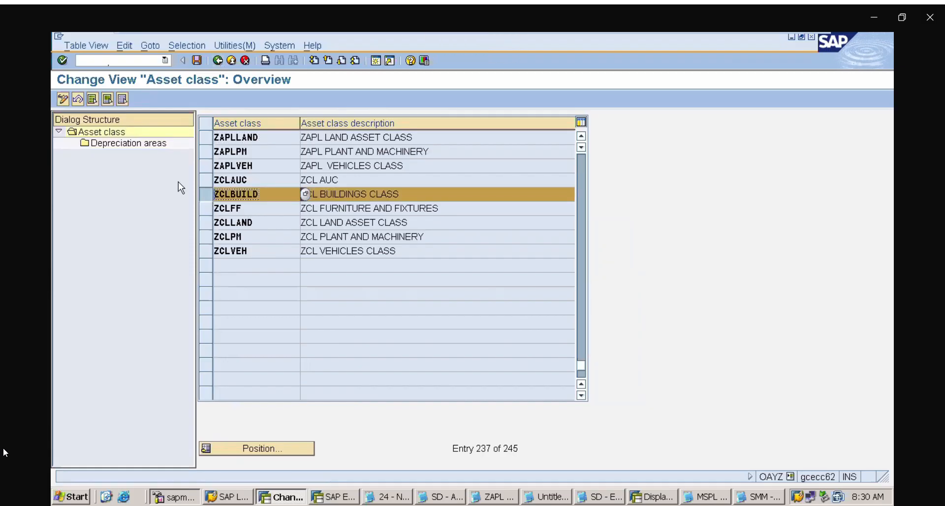
click(131, 145)
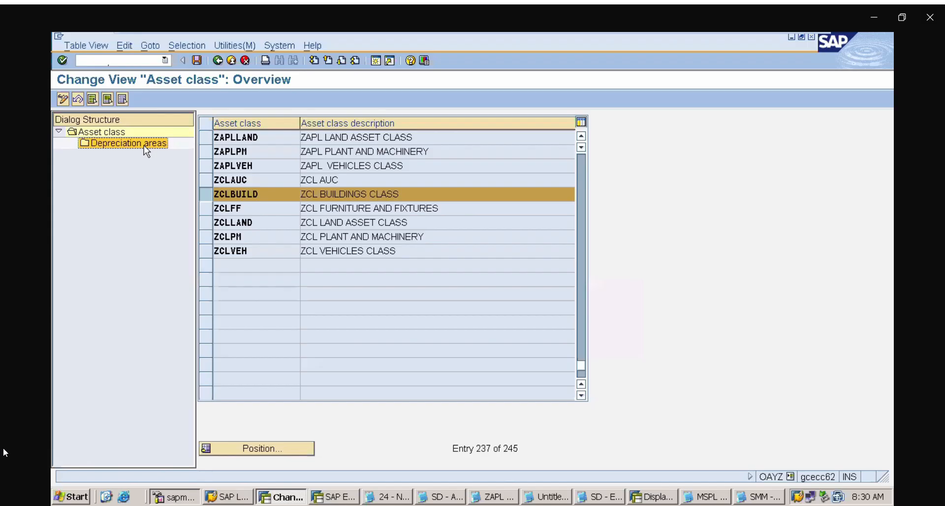
double_click(144, 148)
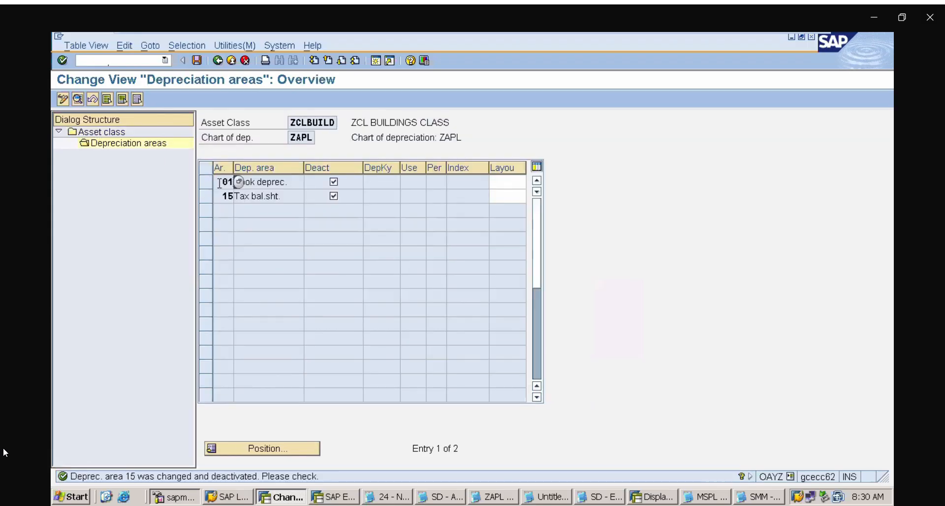
click(217, 61)
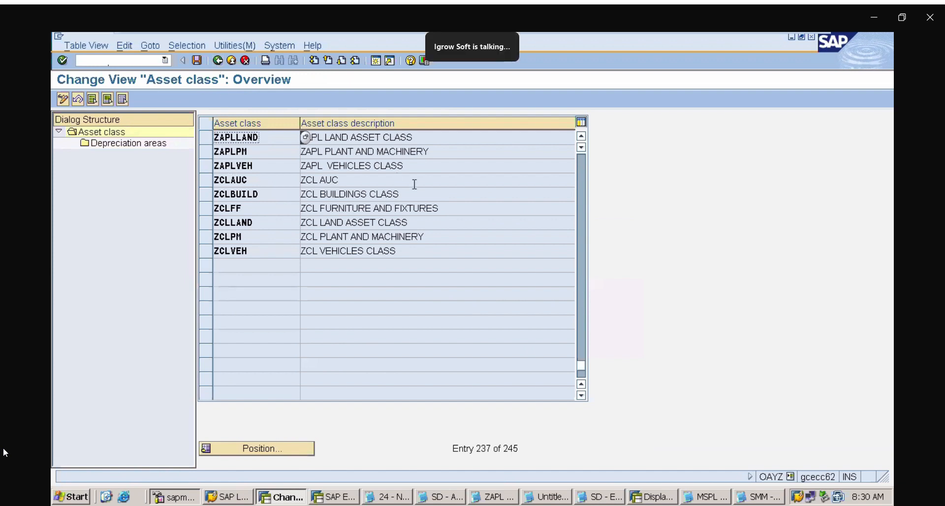
Find the ZAPLBUIL buildings class in the asset class list and open its depreciation areas
click(581, 137)
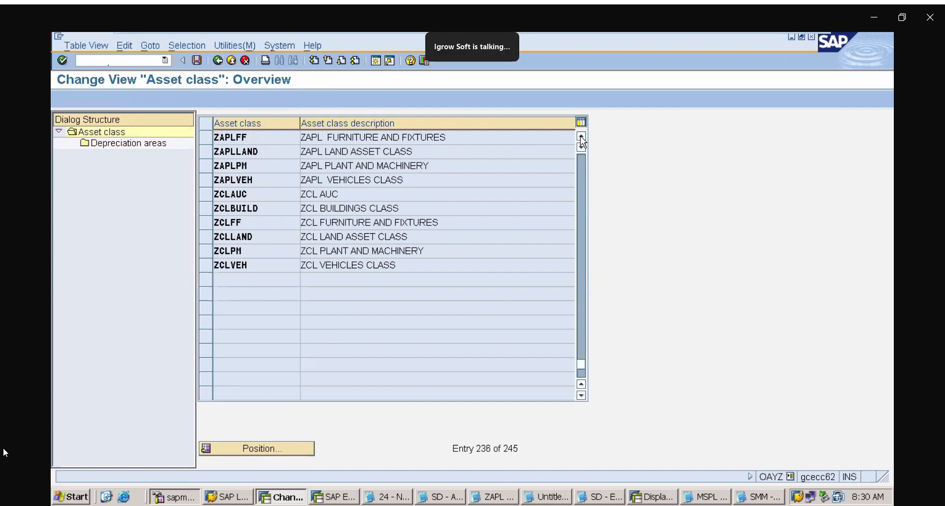
click(581, 137)
click(581, 137)
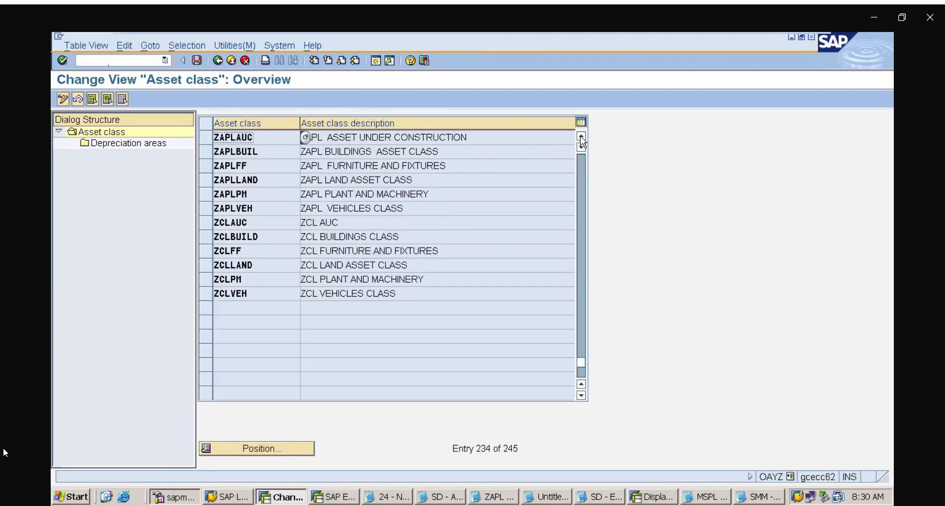
click(205, 154)
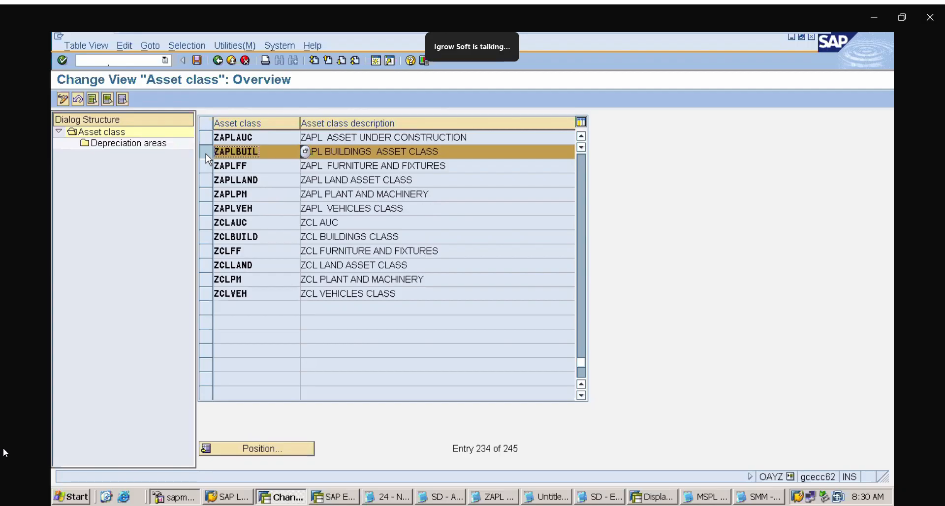
double_click(150, 145)
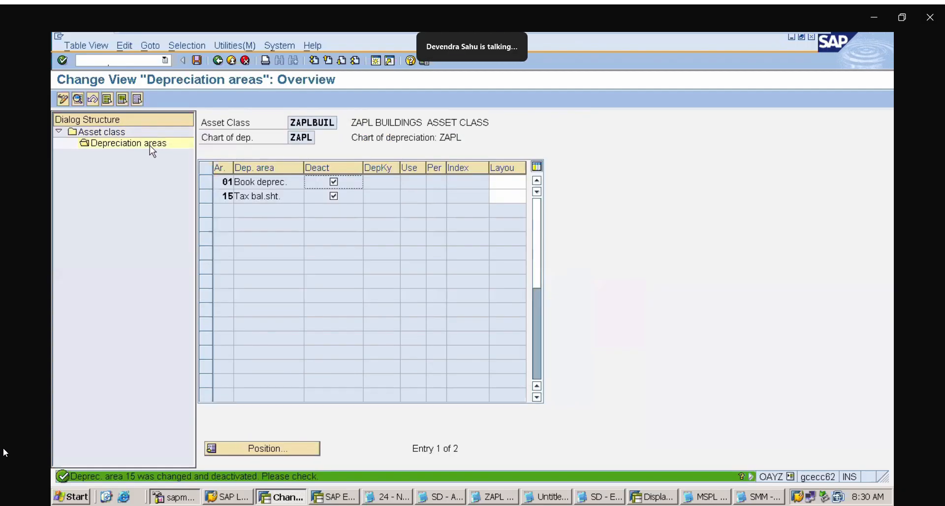
Open book depreciation area 01 of ZAPLBUIL, clear its deactivation flag and assign screen layout 2000 (Depr. on asset sub-no. level)
double_click(228, 185)
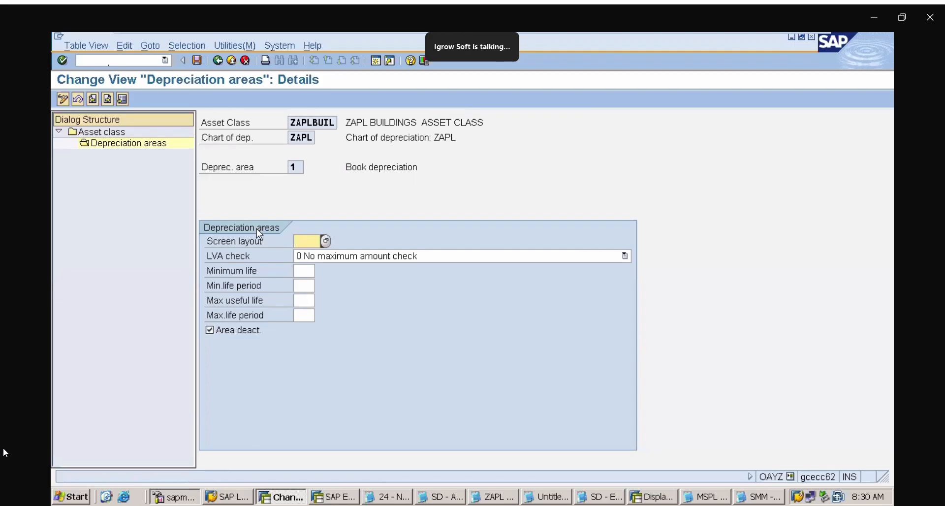
click(210, 330)
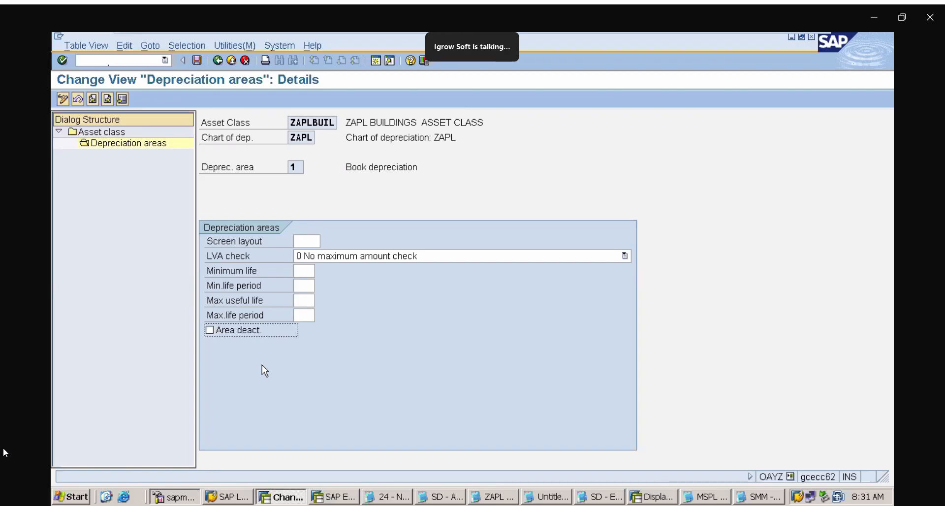
click(305, 242)
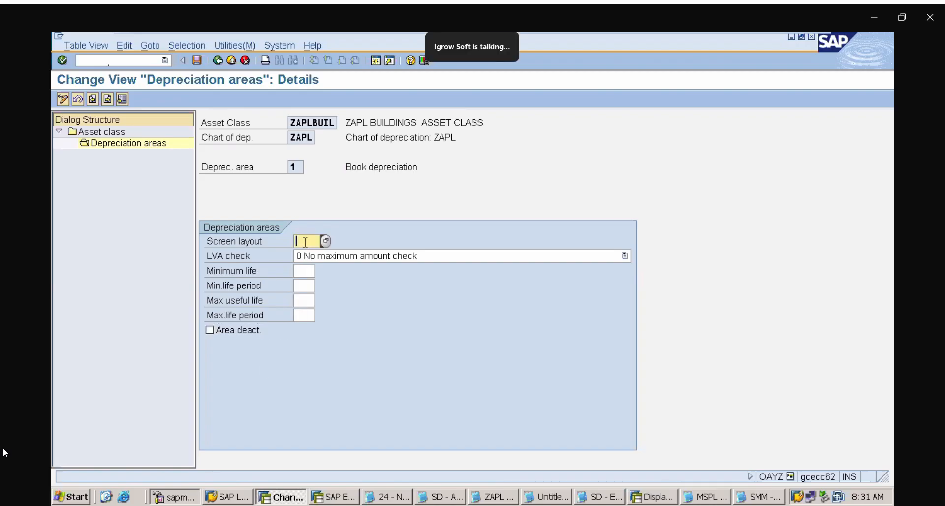
click(327, 241)
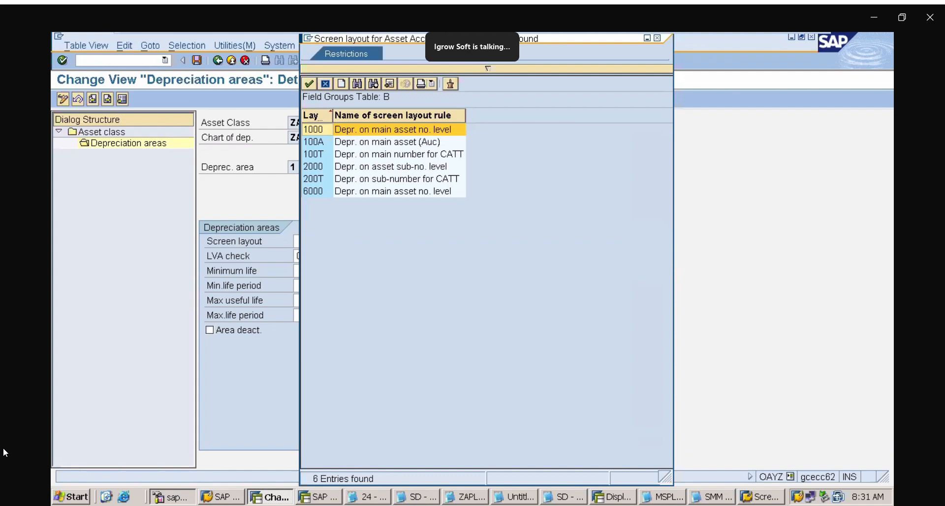
drag(446, 46, 606, 82)
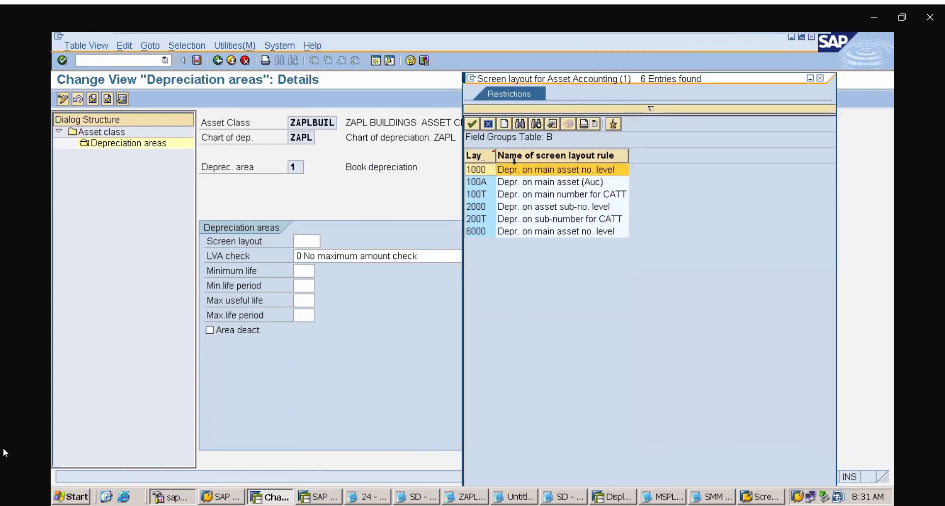
click(490, 206)
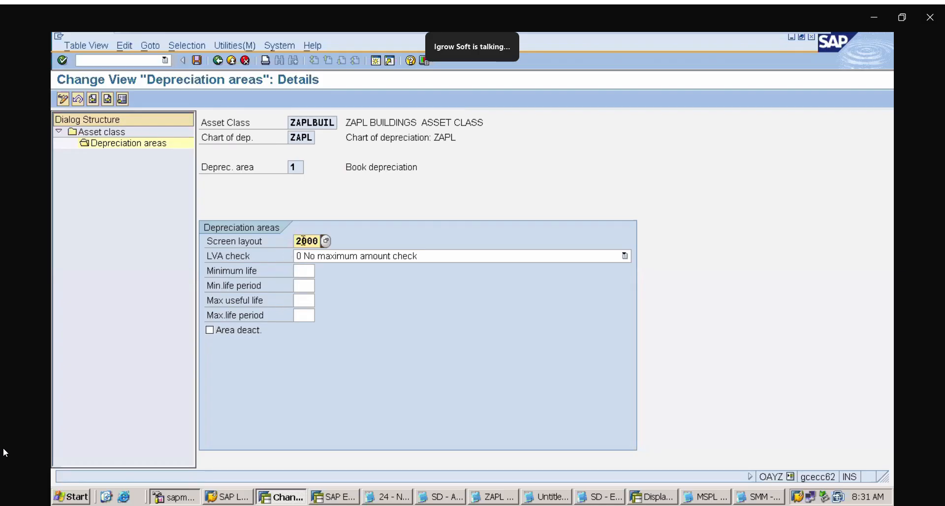
Review the available screen layout rules, highlight rule 2000 and close the list without changing the entry
click(326, 242)
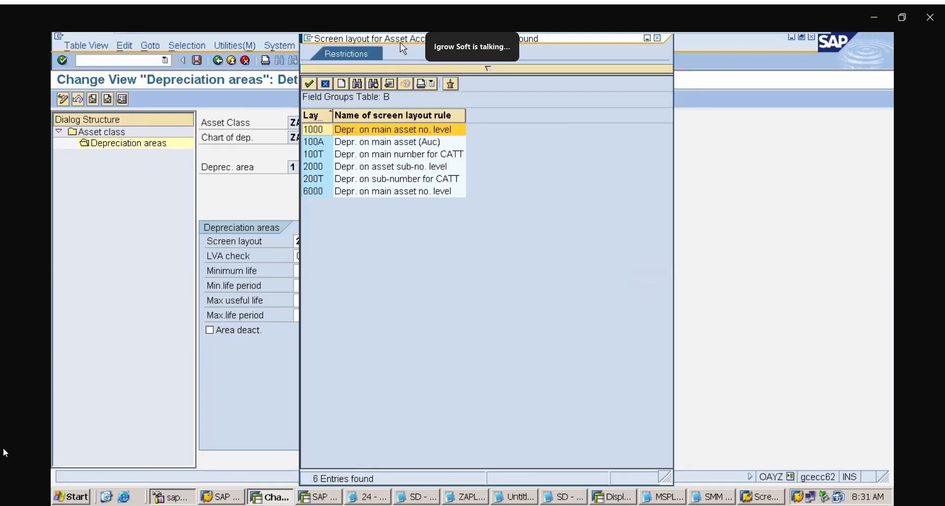
drag(400, 42, 553, 59)
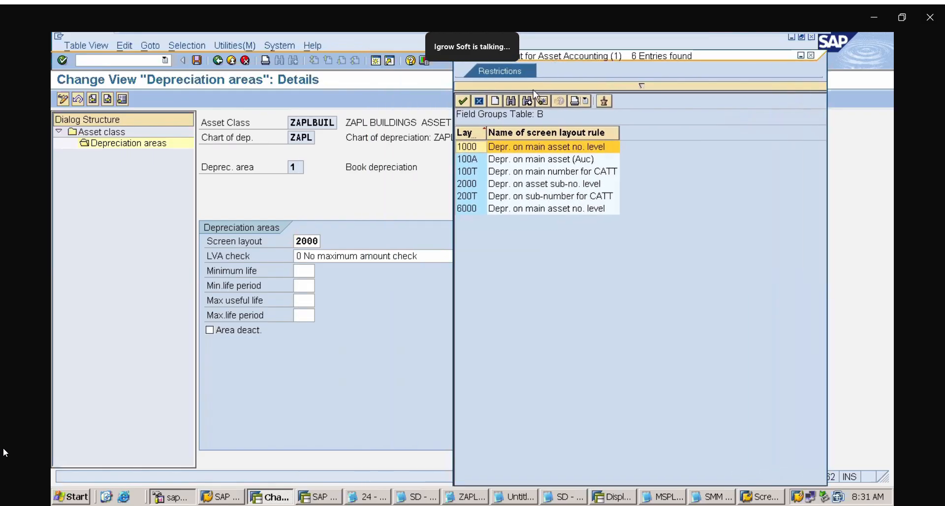
click(512, 186)
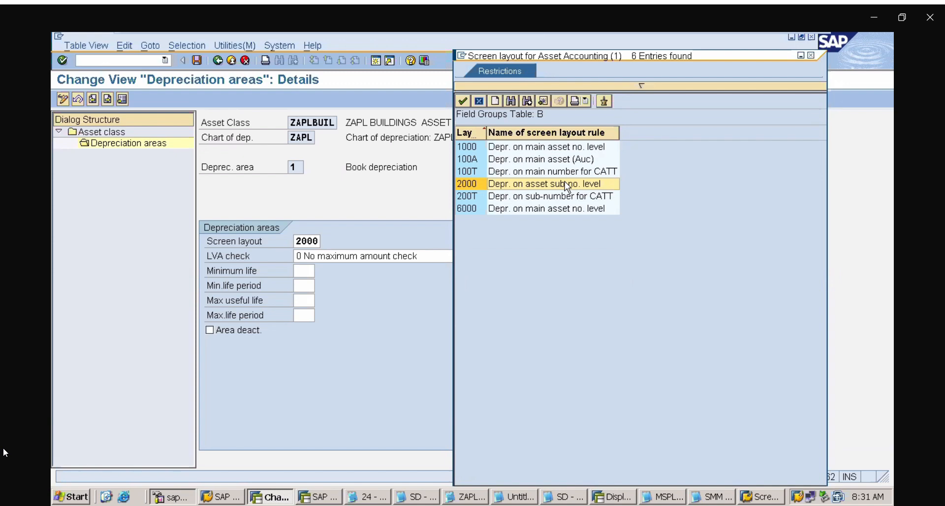
click(811, 55)
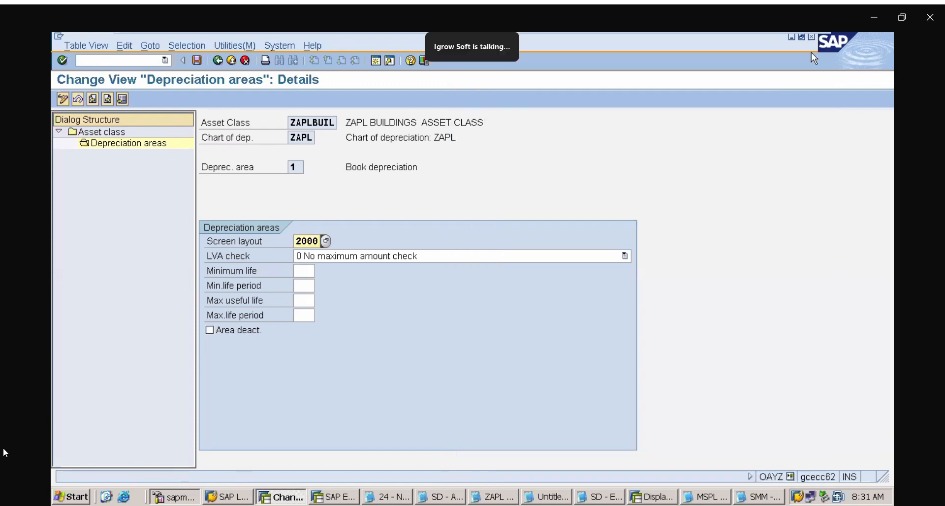
Save the book depreciation settings of ZAPLBUIL and return to the asset class list
click(197, 61)
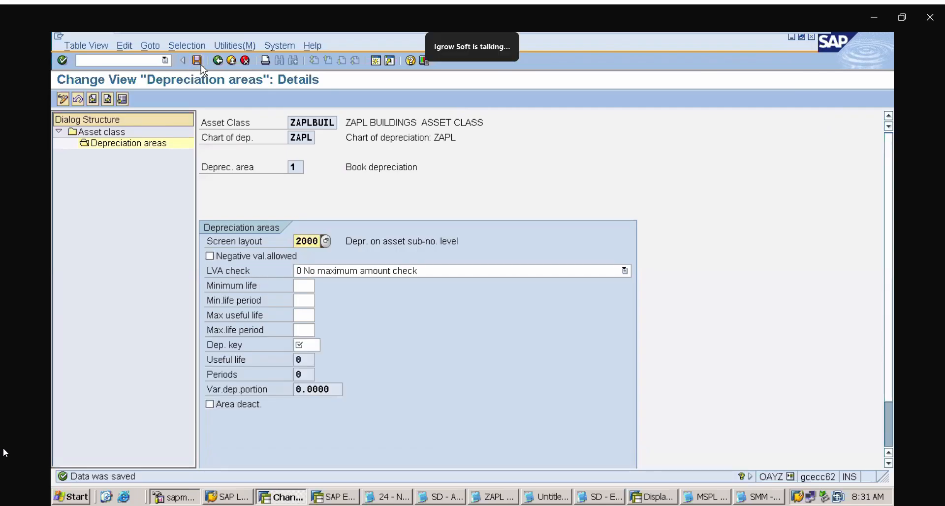
click(241, 63)
click(241, 64)
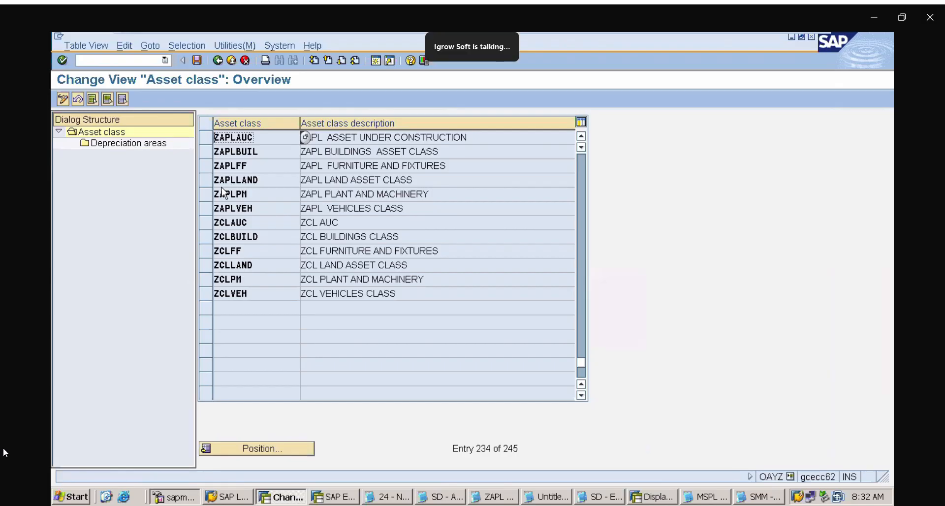
Select the ZAPLPM plant and machinery class and open its book depreciation area 01 in the depreciation areas
click(205, 193)
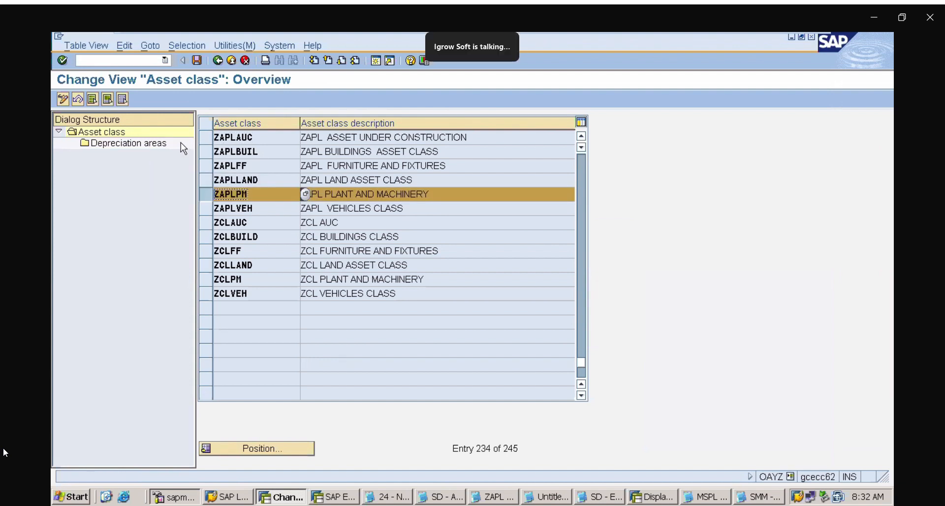
double_click(163, 144)
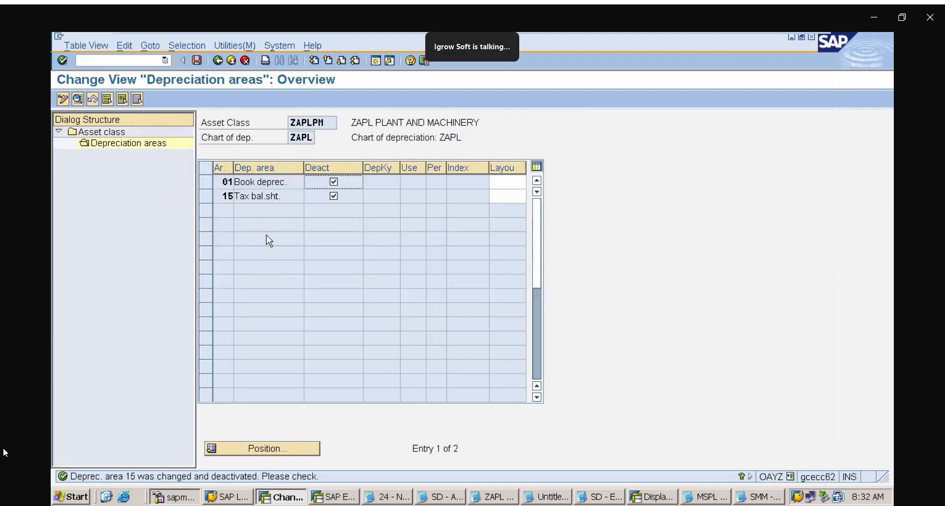
double_click(229, 181)
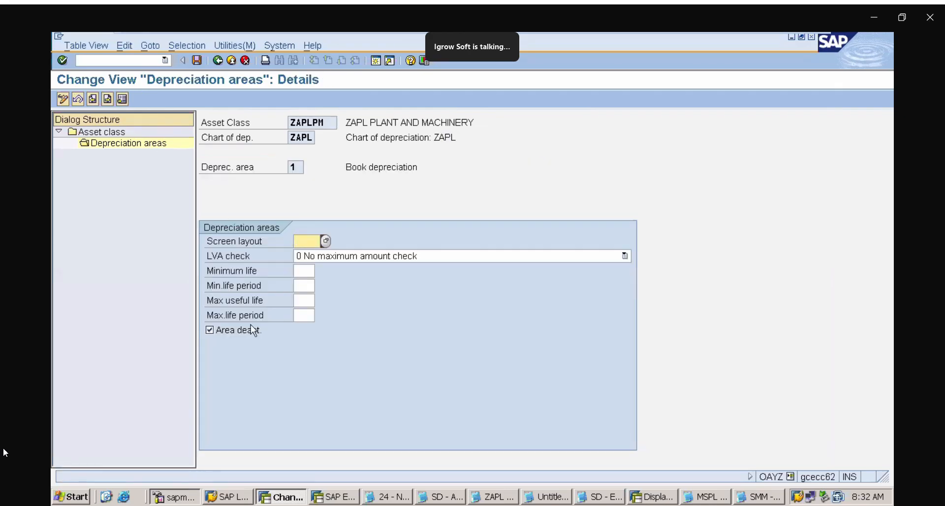
Activate ZAPLPM's book depreciation area and set its screen layout to 2000, leaving the LVA check at no maximum amount check
click(213, 330)
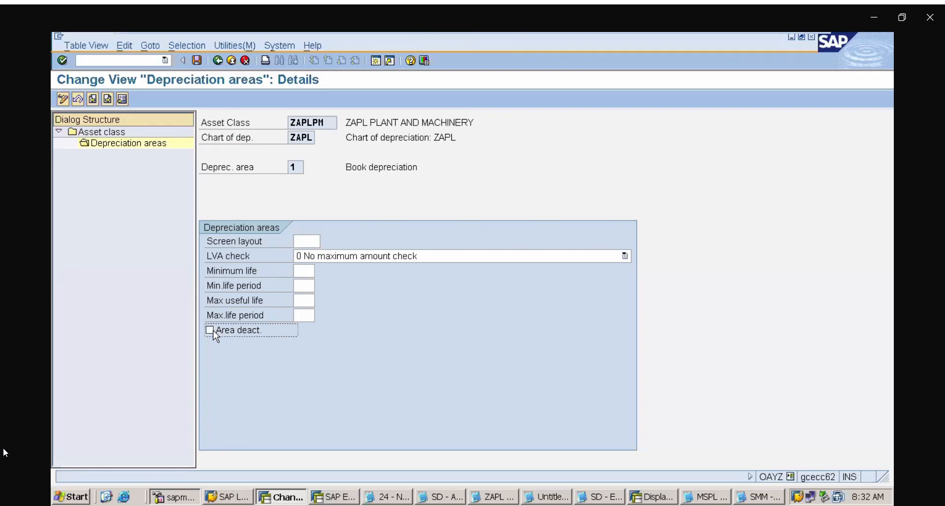
click(311, 241)
click(314, 251)
click(315, 255)
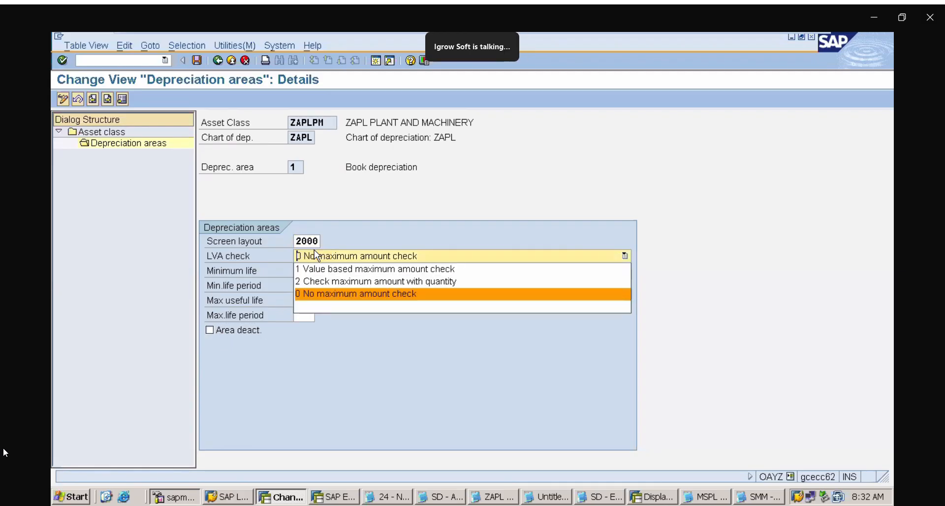
click(372, 235)
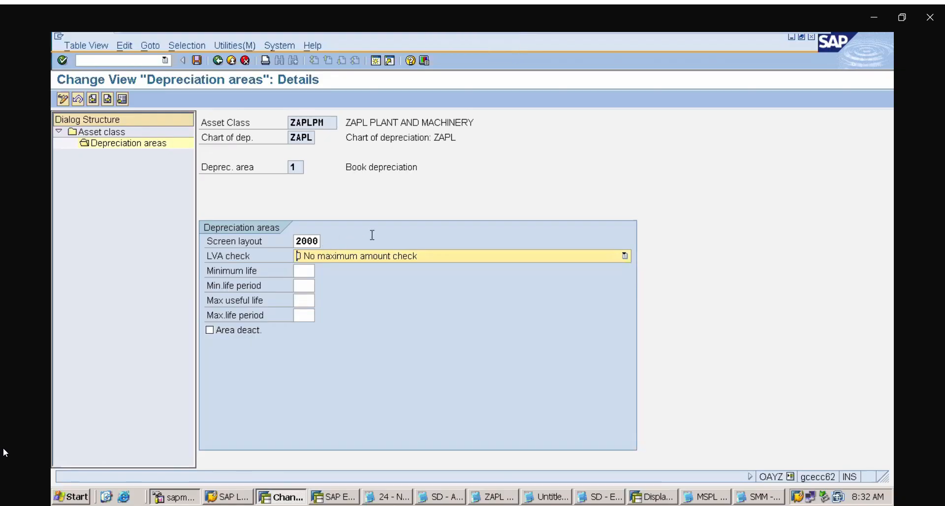
click(372, 235)
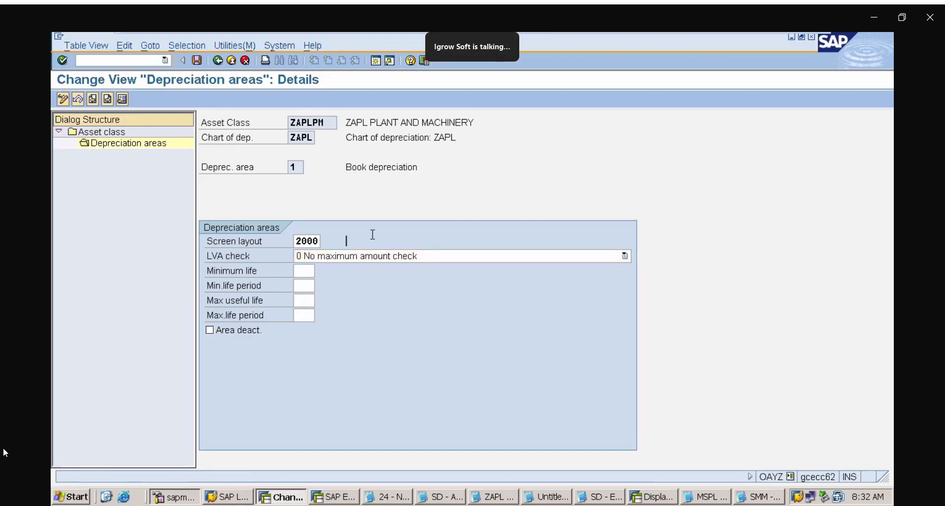
click(327, 242)
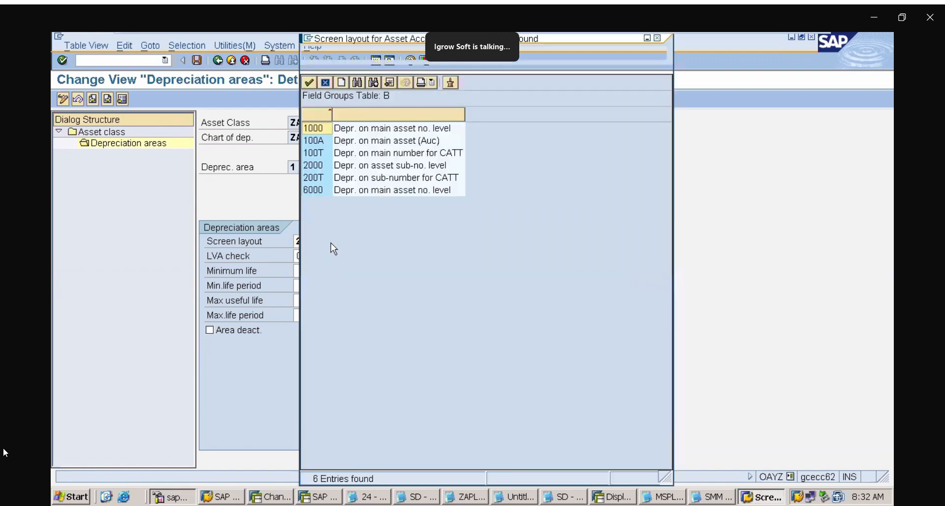
click(392, 171)
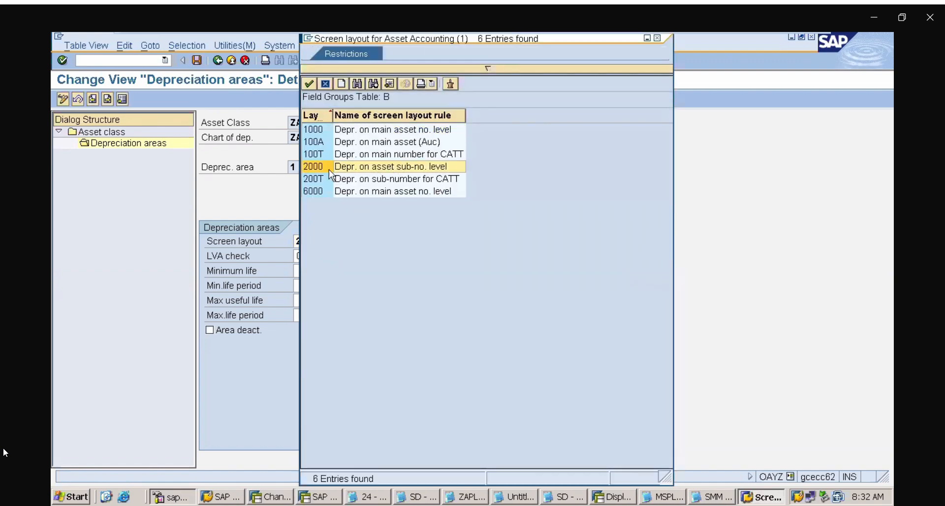
double_click(320, 170)
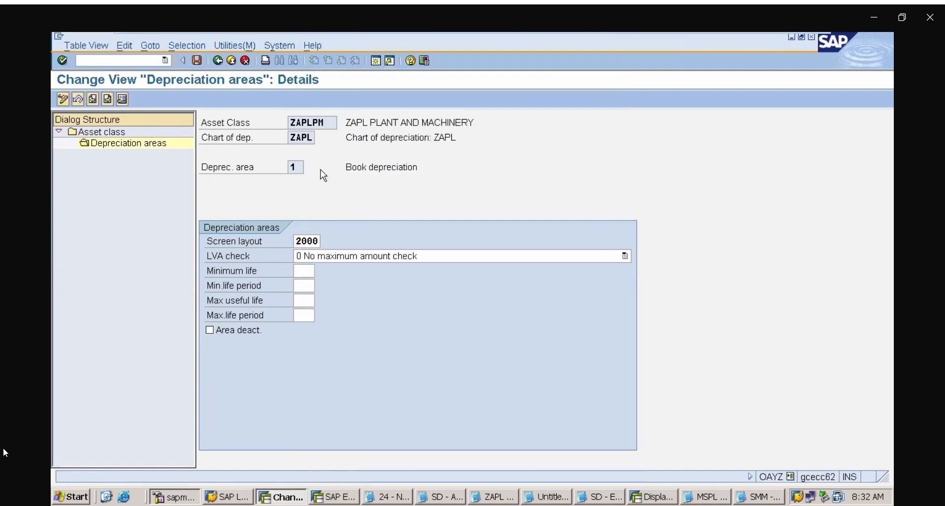
Save ZAPLPM's book depreciation settings and go back to the asset class list
click(196, 61)
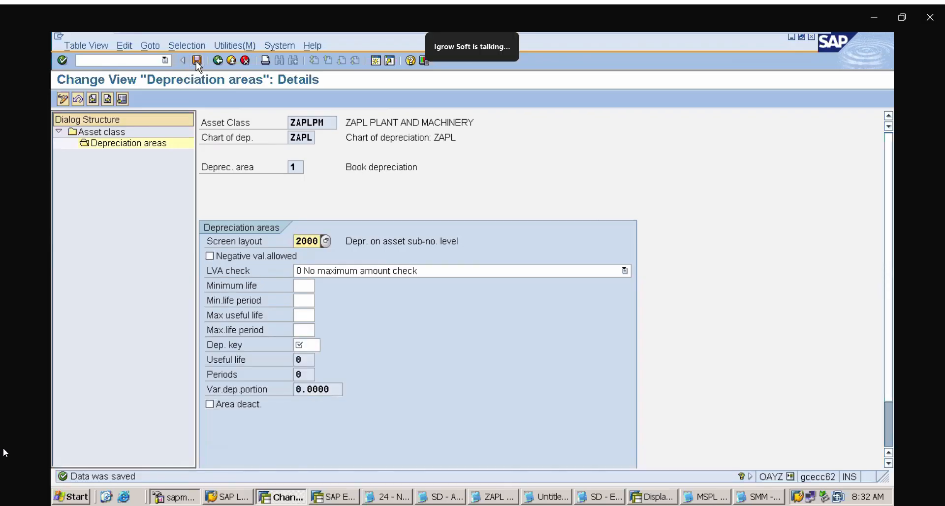
click(246, 61)
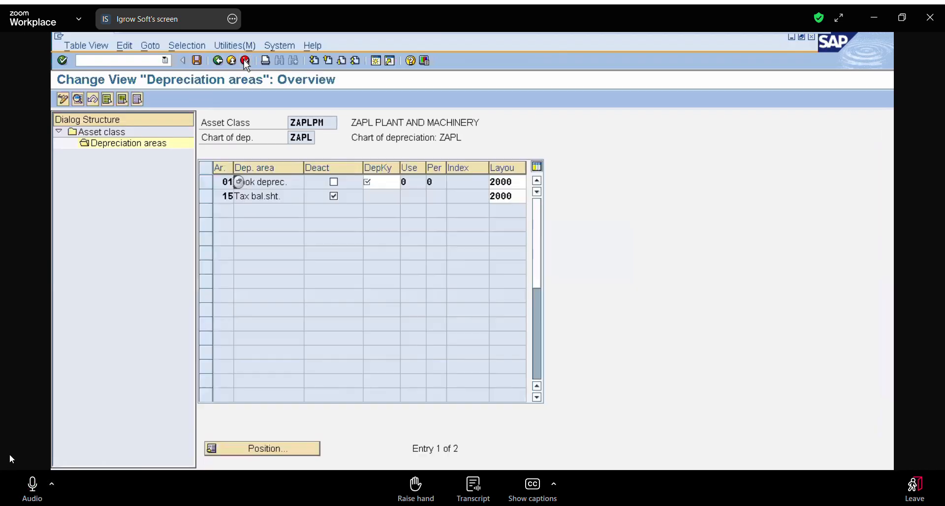
click(245, 60)
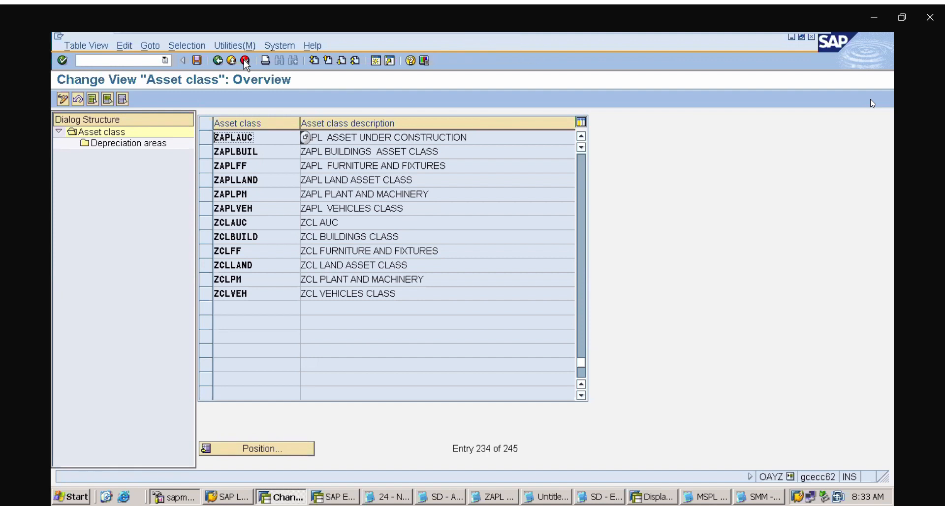
mouse_move(259, 34)
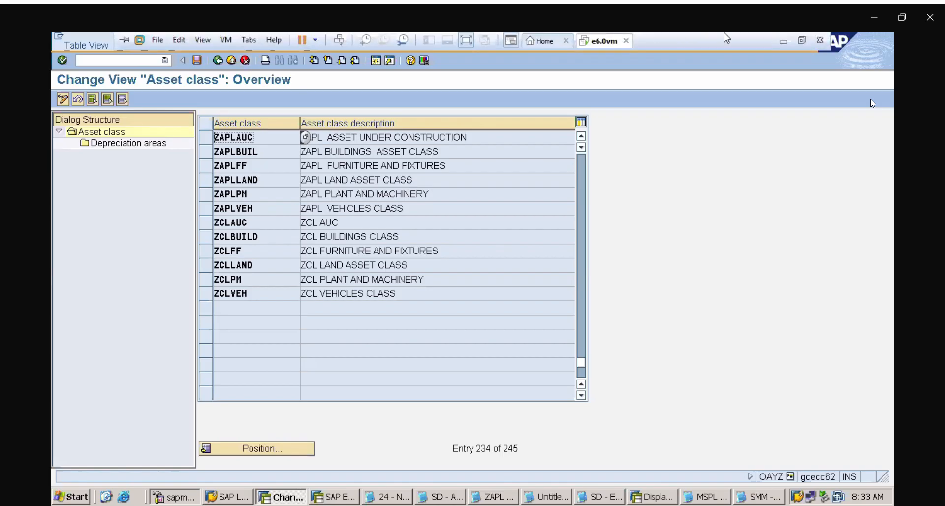